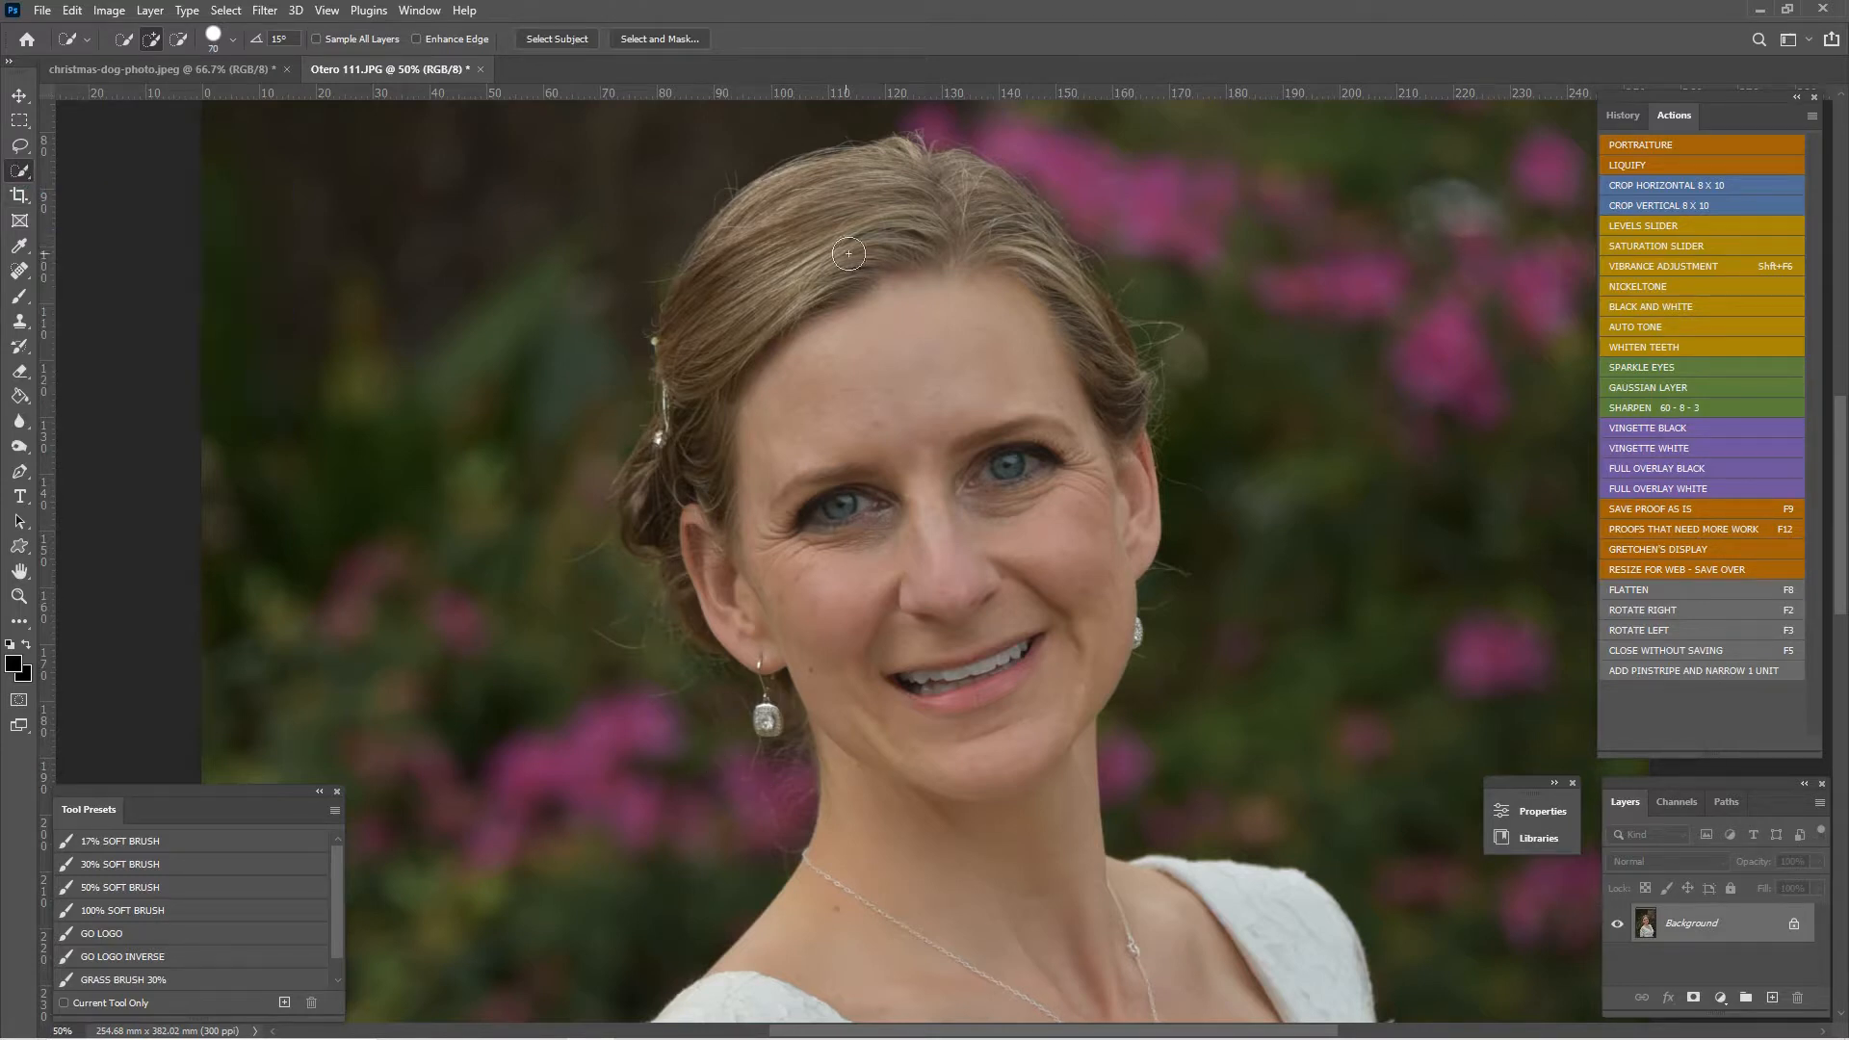
# Select the woman's hair, face and neck with an enlarged Quick Selection brush.
pyautogui.press(']')
pyautogui.press(']')
pyautogui.press(']')
pyautogui.press(']')
pyautogui.press(']')
pyautogui.press(']')
pyautogui.press(']')
pyautogui.moveTo(1000, 296)
pyautogui.mouseDown()
pyautogui.moveTo(821, 277)
pyautogui.moveTo(753, 403)
pyautogui.moveTo(768, 544)
pyautogui.moveTo(806, 606)
pyautogui.moveTo(931, 673)
pyautogui.moveTo(962, 845)
pyautogui.mouseUp()
# Reduce the Quick Selection brush to 80 and add the hair bun and ear area to the selection.
pyautogui.press('[')
pyautogui.press('[')
pyautogui.press('[')
pyautogui.press('[')
pyautogui.press('[')
pyautogui.moveTo(673, 475)
pyautogui.mouseDown()
pyautogui.moveTo(653, 527)
pyautogui.moveTo(685, 540)
pyautogui.moveTo(725, 610)
pyautogui.mouseUp()
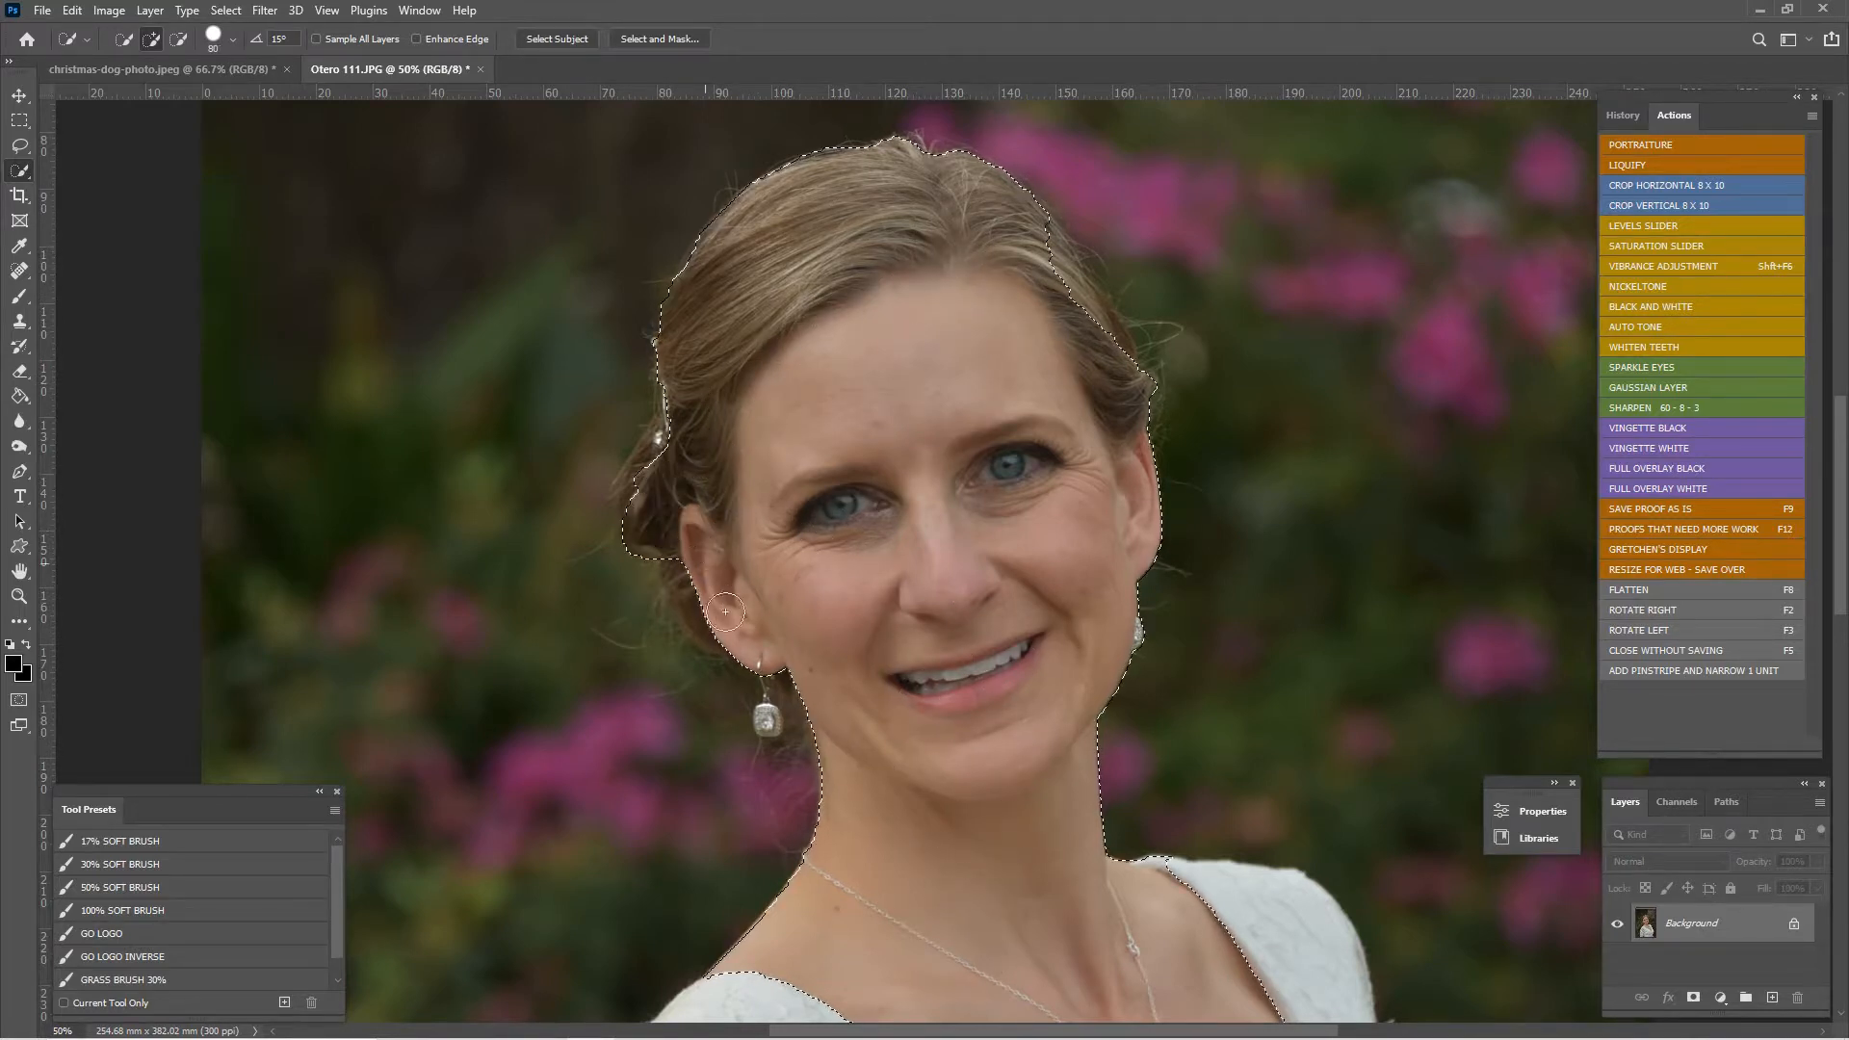
# Reduce the brush to 50 and add the outer edge of the bun and the hair behind the earlobe.
pyautogui.press('[')
pyautogui.press('[')
pyautogui.press('[')
pyautogui.moveTo(636, 464); pyautogui.dragTo(699, 368)
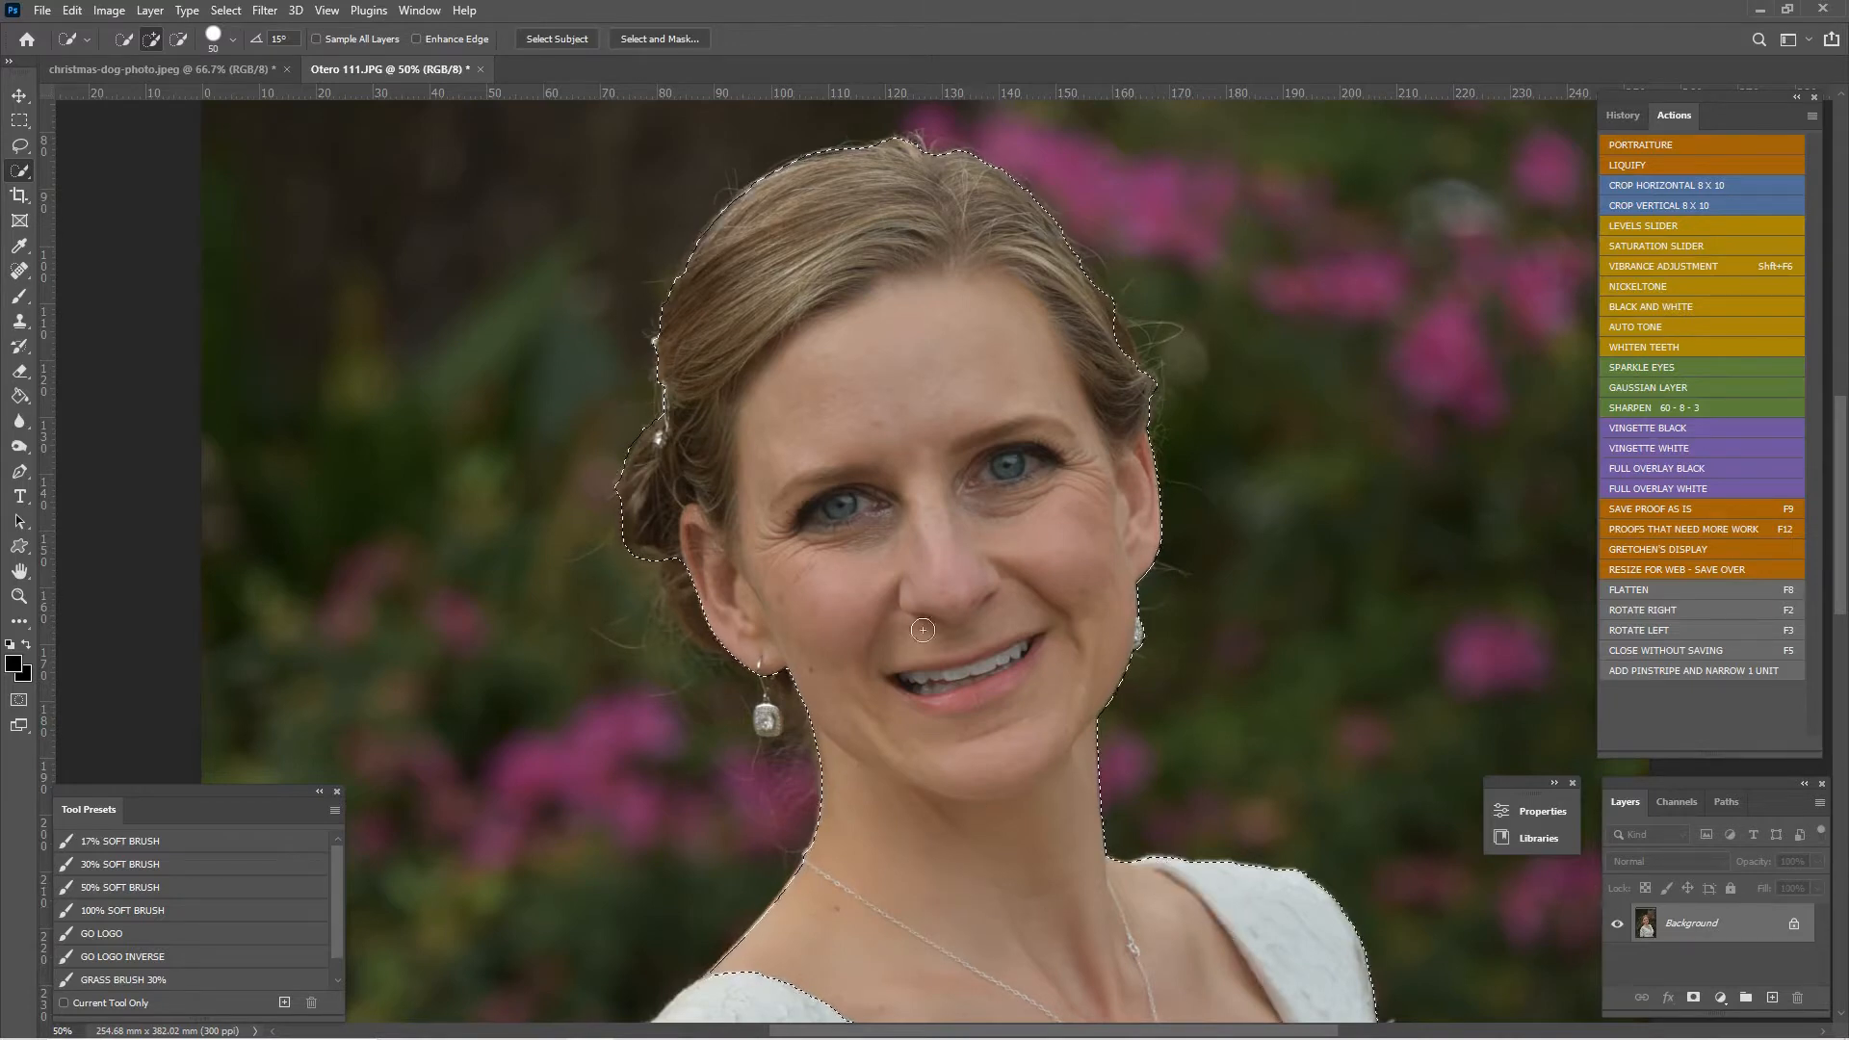
pyautogui.moveTo(711, 640); pyautogui.dragTo(701, 621)
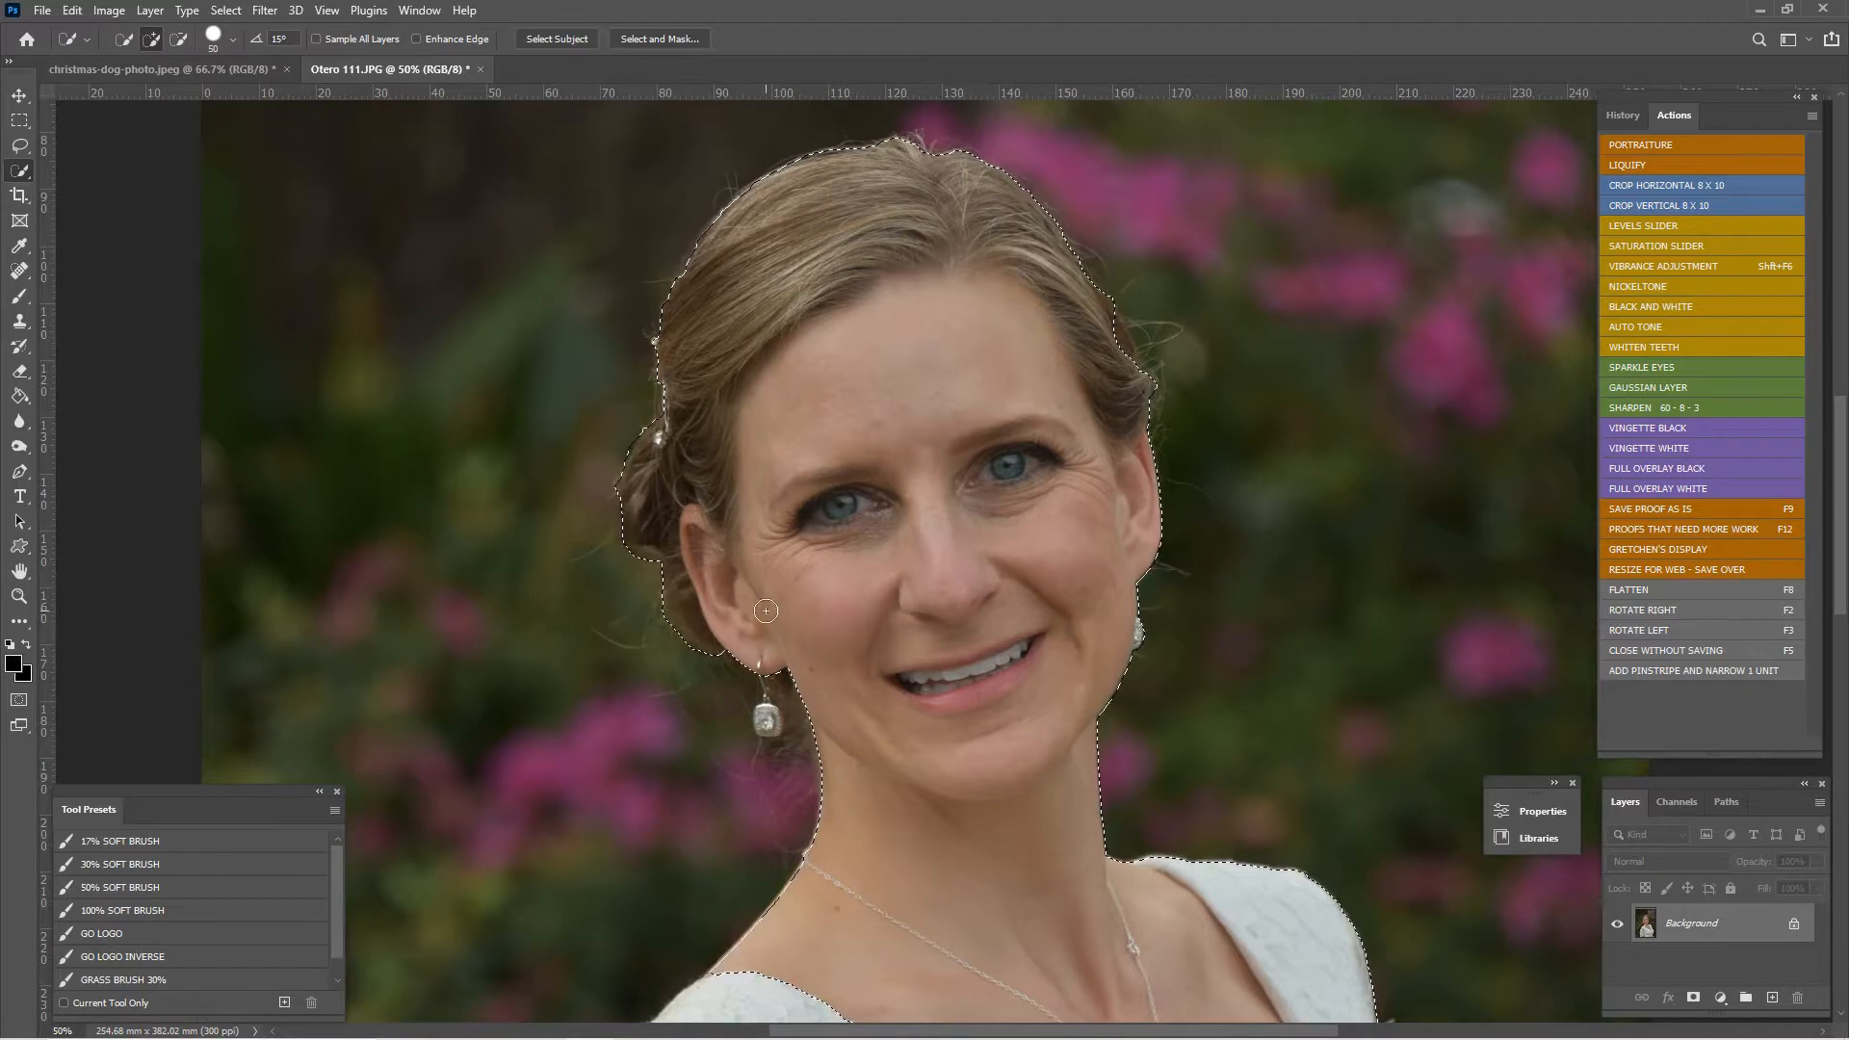
# Subtract the background beside the hair below the bun from the selection, and return the brush to adding.
pyautogui.click(178, 38)
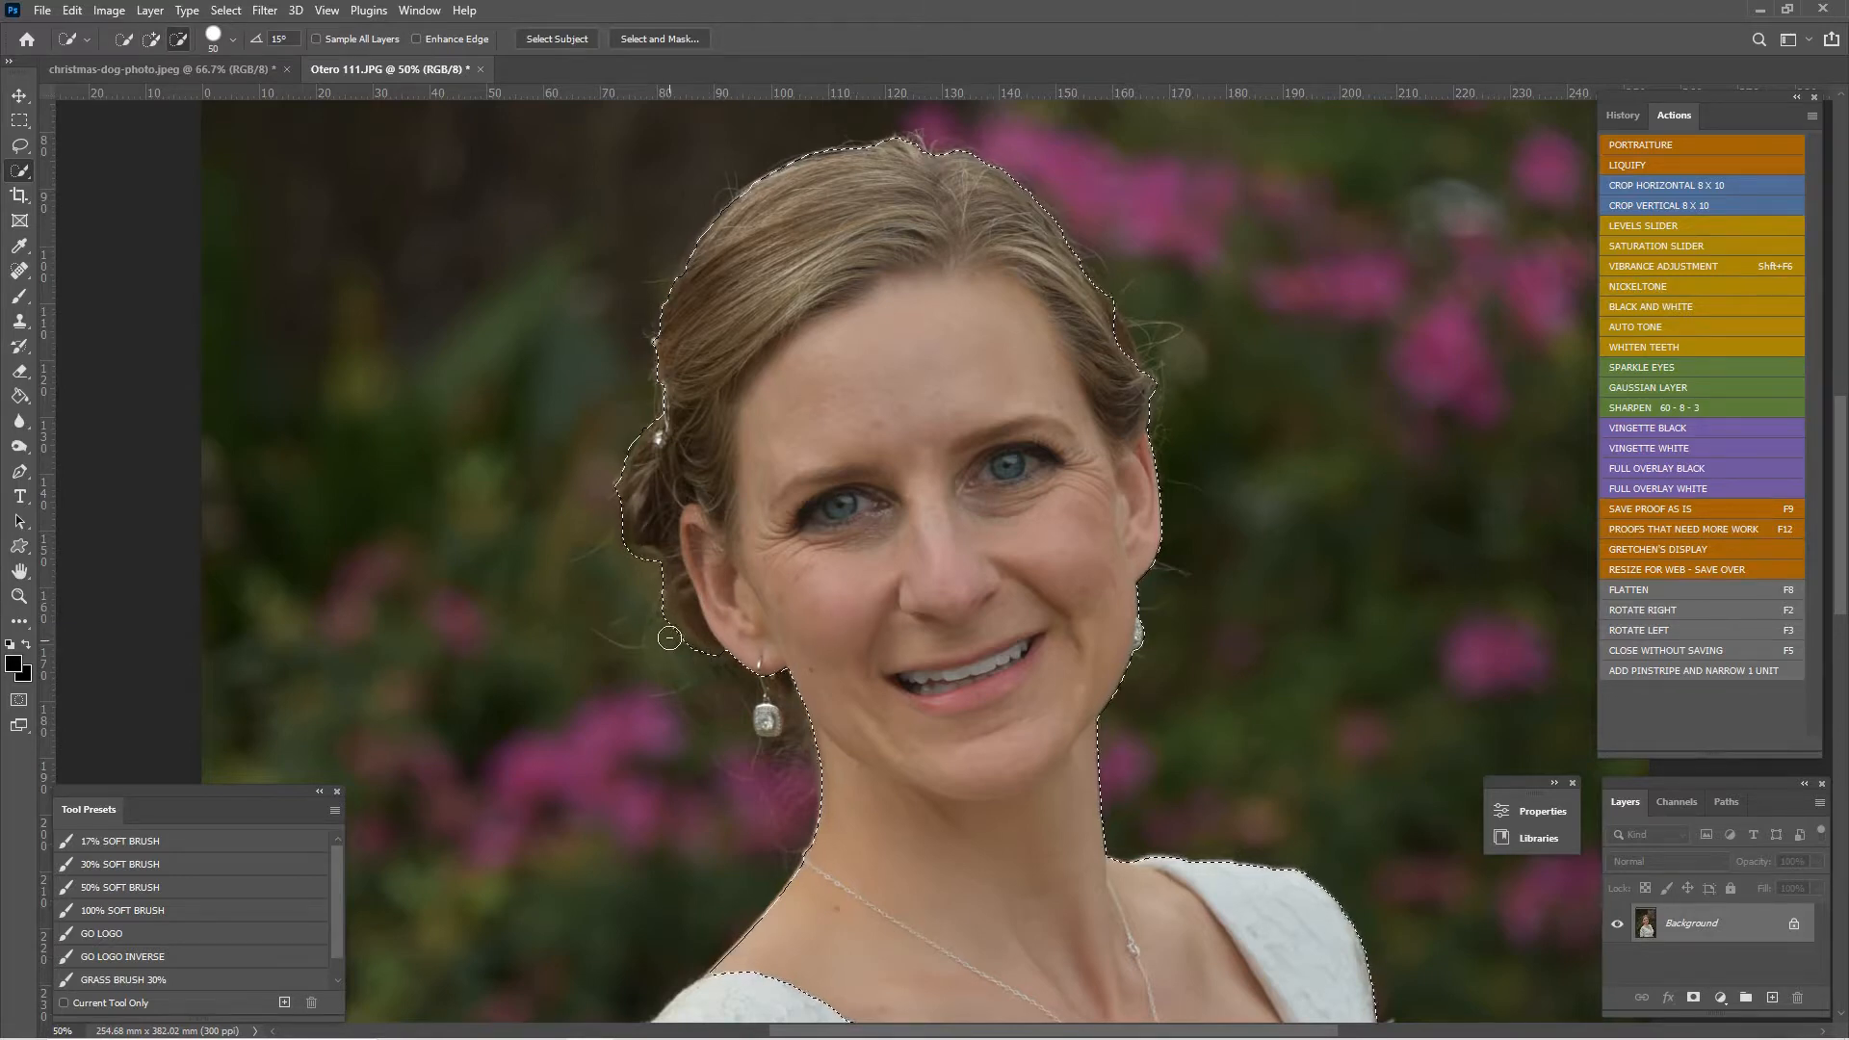
pyautogui.moveTo(661, 619); pyautogui.dragTo(648, 598)
pyautogui.click(150, 39)
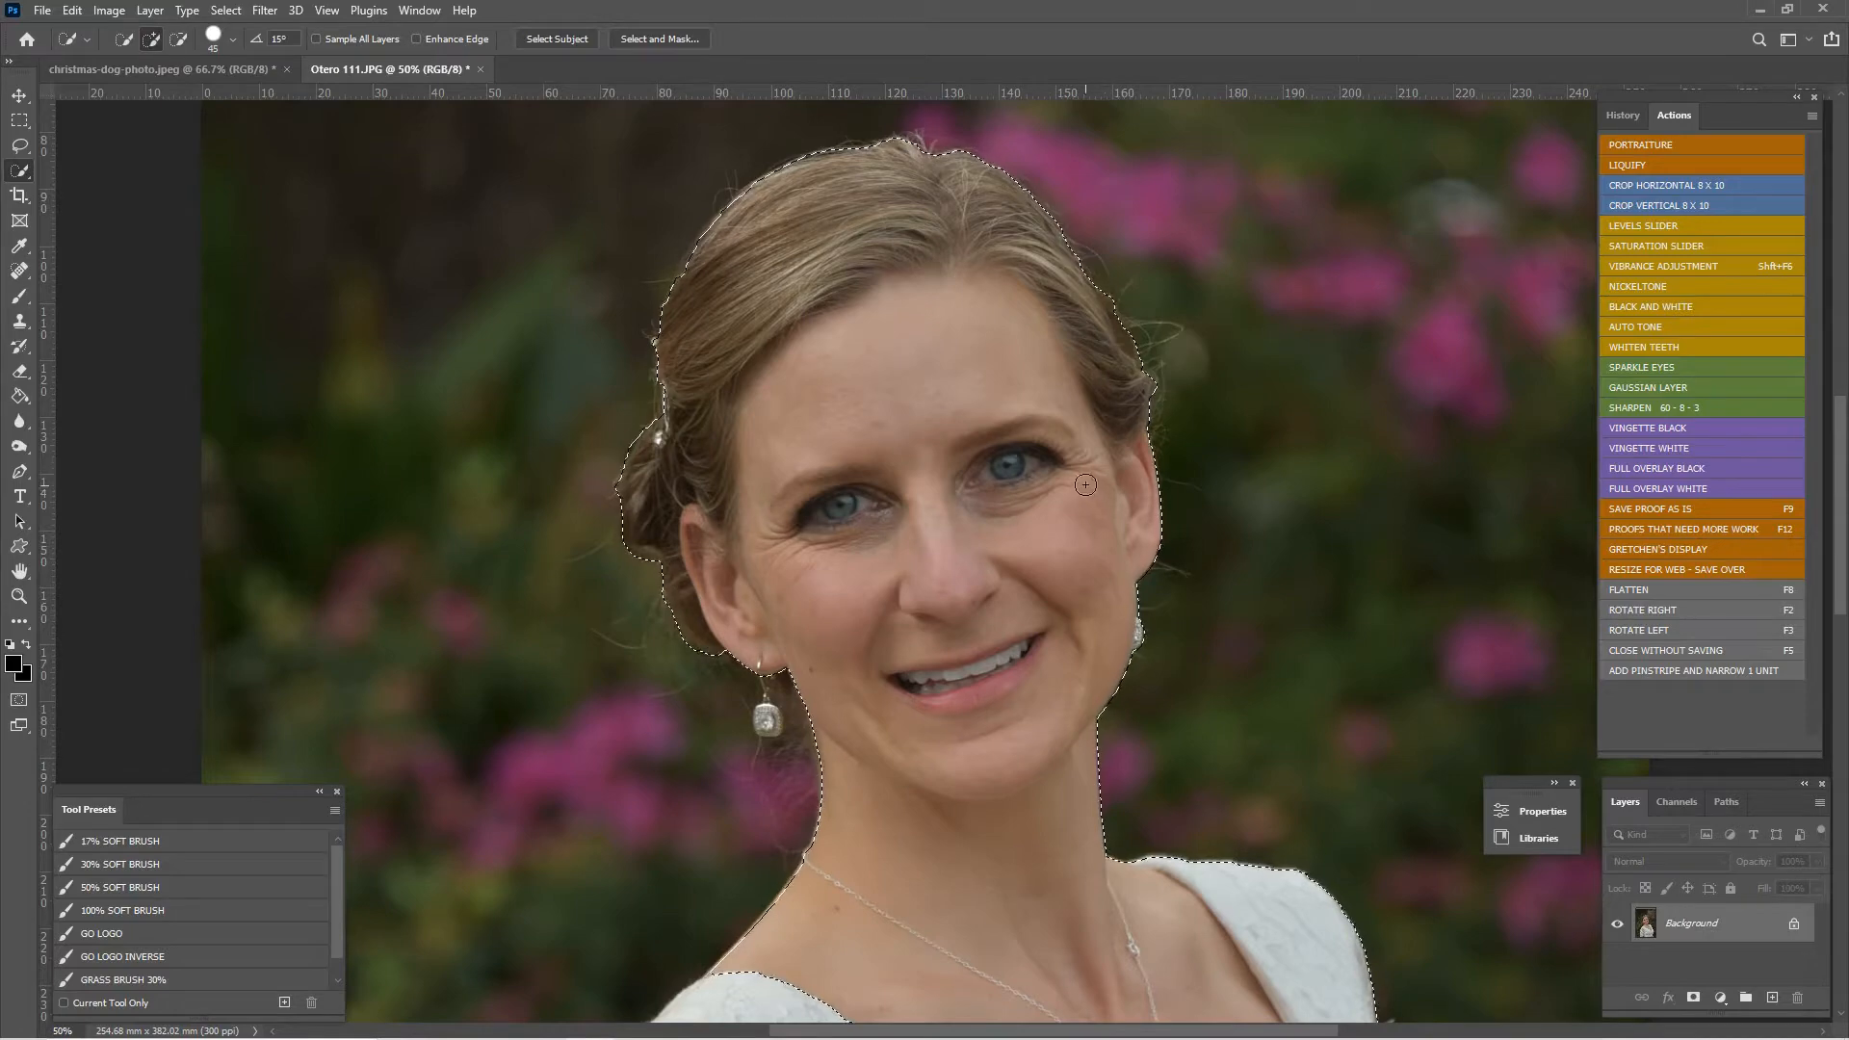
# Add the hanging earring's jeweled drop to the selection with a brush size of 30.
pyautogui.hotkey('ctrl', '+')
pyautogui.hotkey('ctrl', '+')
pyautogui.moveTo(653, 454)
pyautogui.mouseDown()
pyautogui.moveTo(1088, 144)
pyautogui.moveTo(932, 165)
pyautogui.mouseUp()
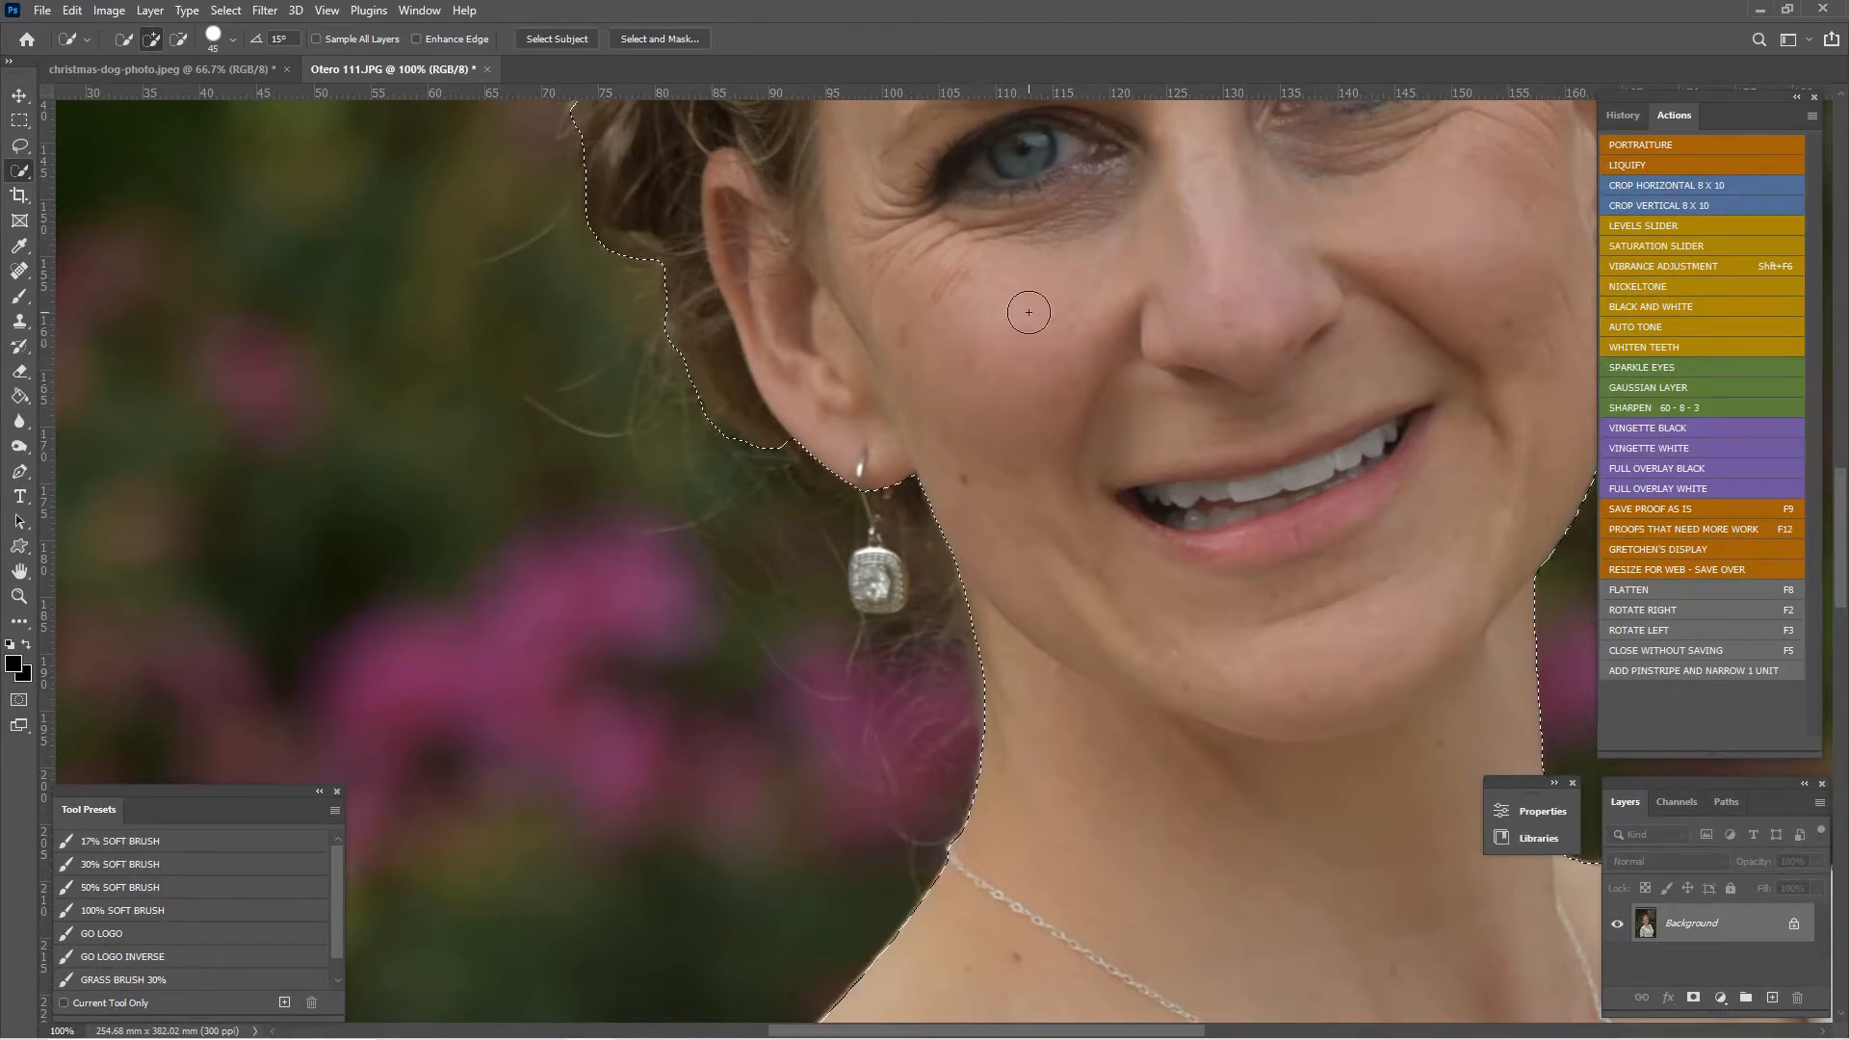
pyautogui.moveTo(1024, 309); pyautogui.dragTo(831, 572)
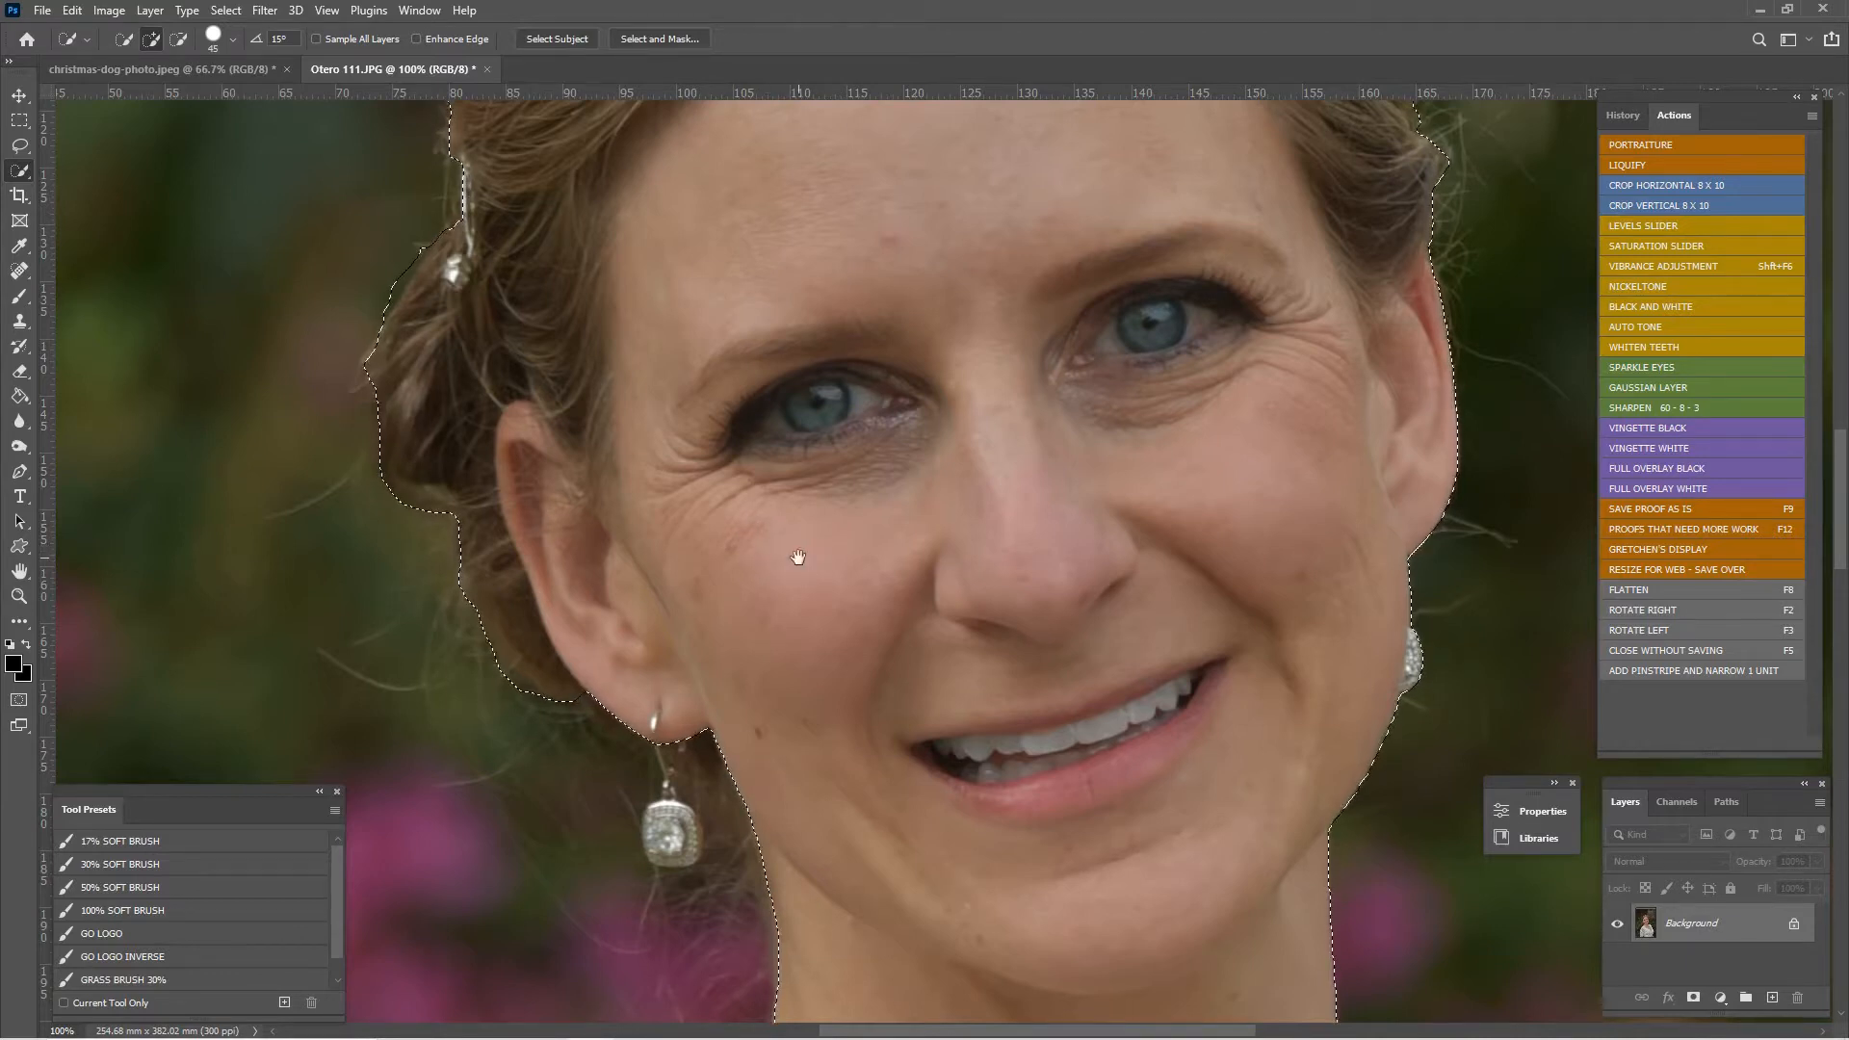
pyautogui.moveTo(792, 540); pyautogui.dragTo(912, 347)
pyautogui.press('[')
pyautogui.press('[')
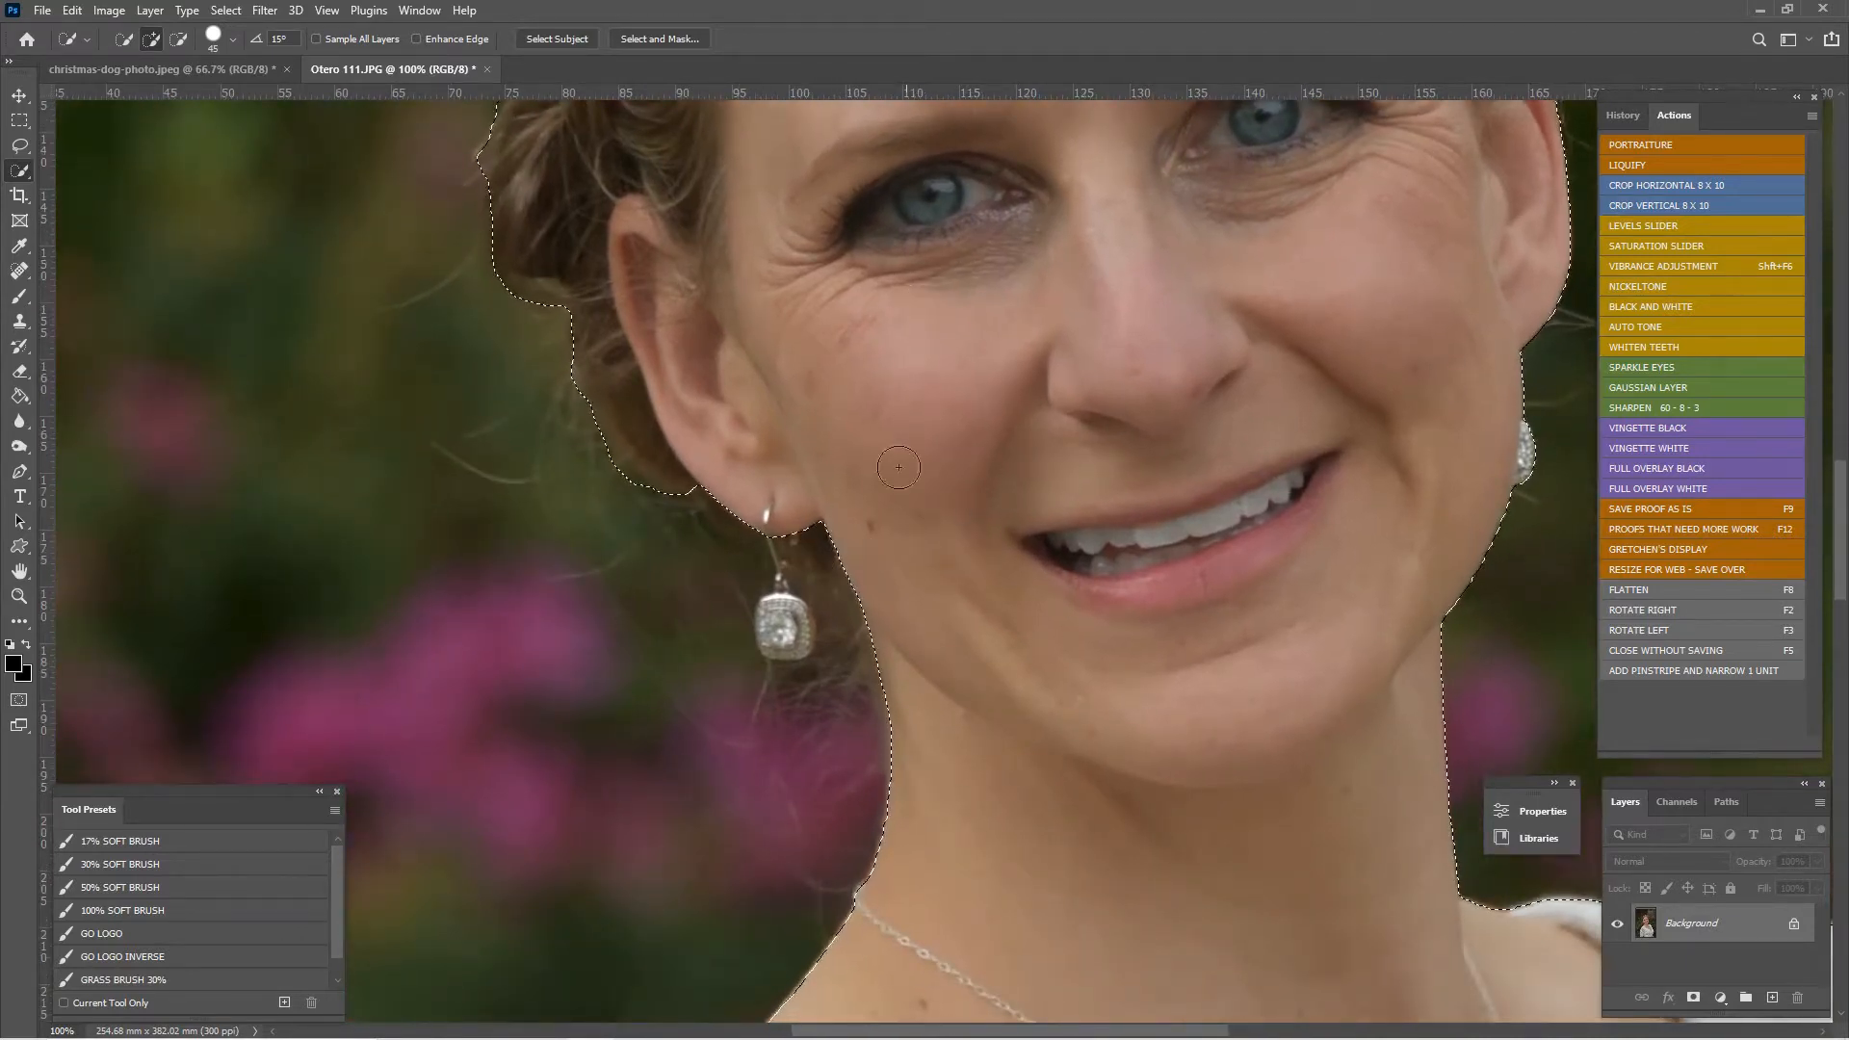
pyautogui.moveTo(792, 599); pyautogui.dragTo(769, 642)
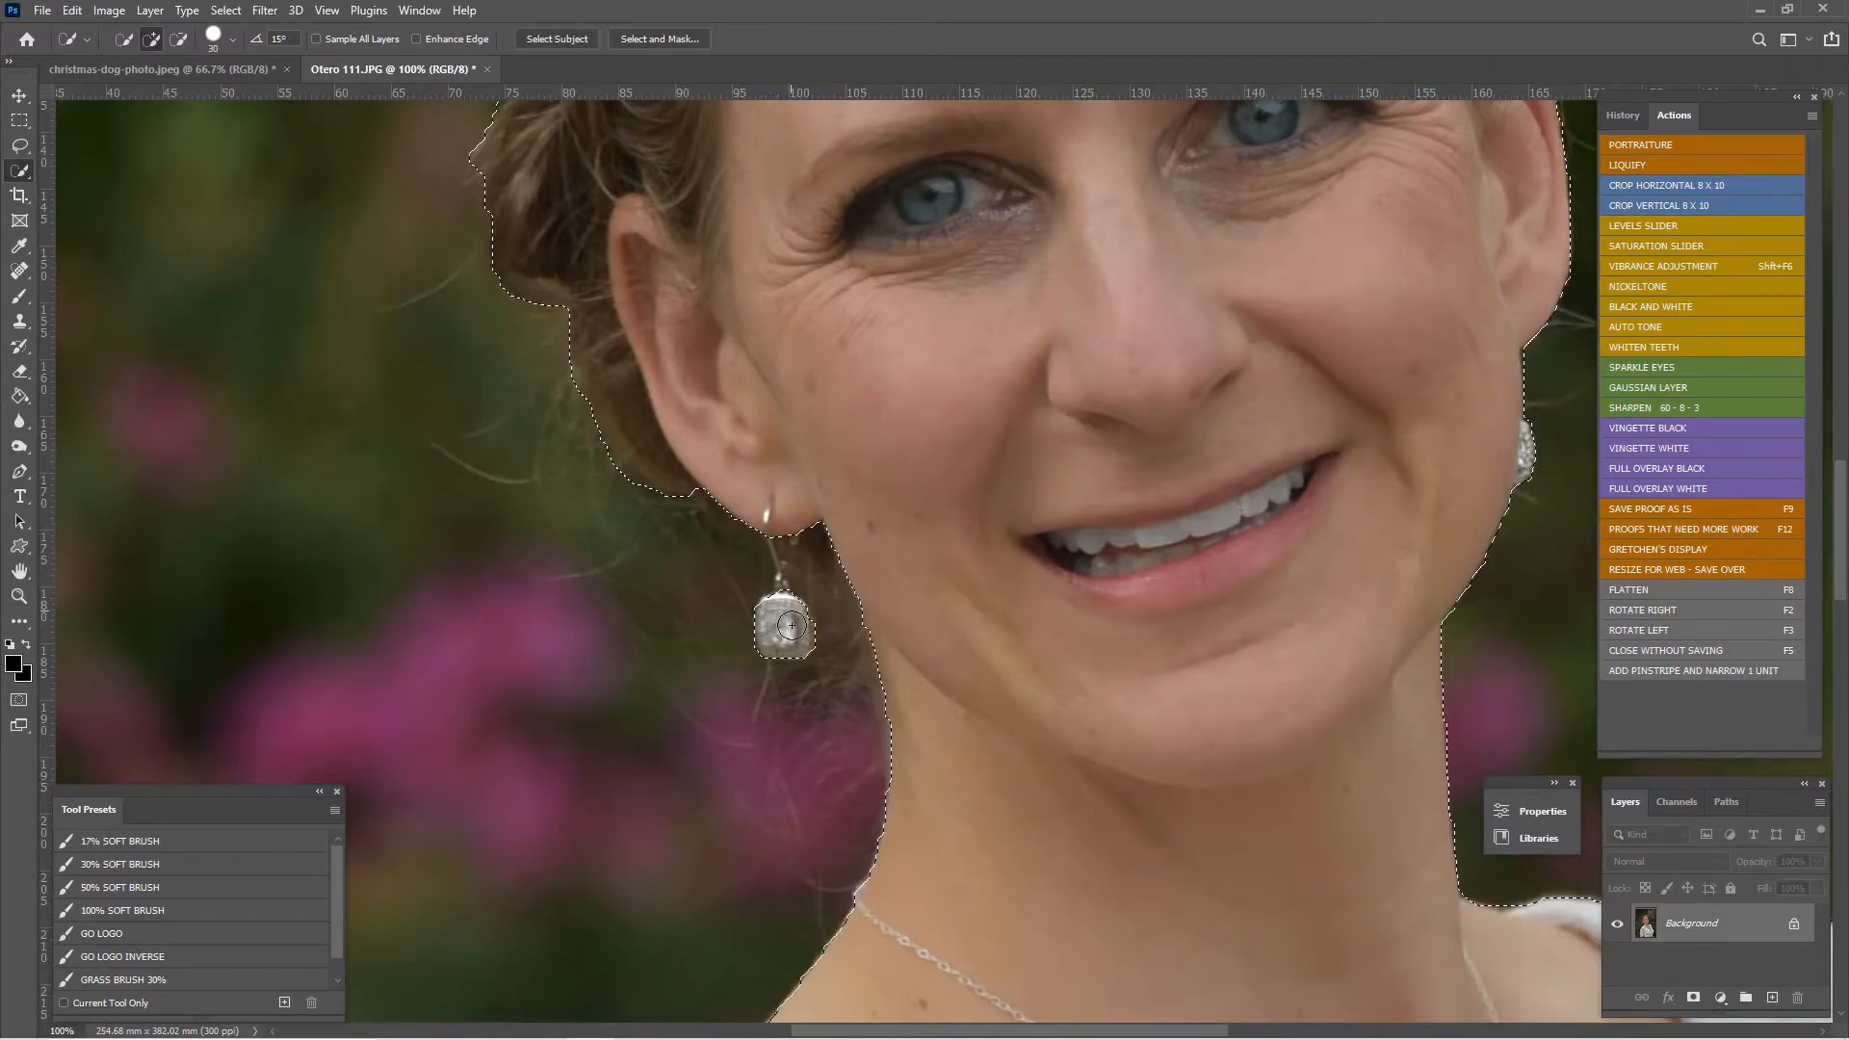
# Shrink the brush to a few pixels and add the earring's thin wire below the earlobe to the selection.
pyautogui.hotkey('ctrl', '+')
pyautogui.moveTo(810, 501); pyautogui.dragTo(952, 469)
pyautogui.press('[')
pyautogui.press('[')
pyautogui.press('[')
pyautogui.press('[')
pyautogui.press('[')
pyautogui.press('[')
pyautogui.press('[')
pyautogui.press('[')
pyautogui.press('[')
pyautogui.press('[')
pyautogui.press('[')
pyautogui.press('[')
pyautogui.press('[')
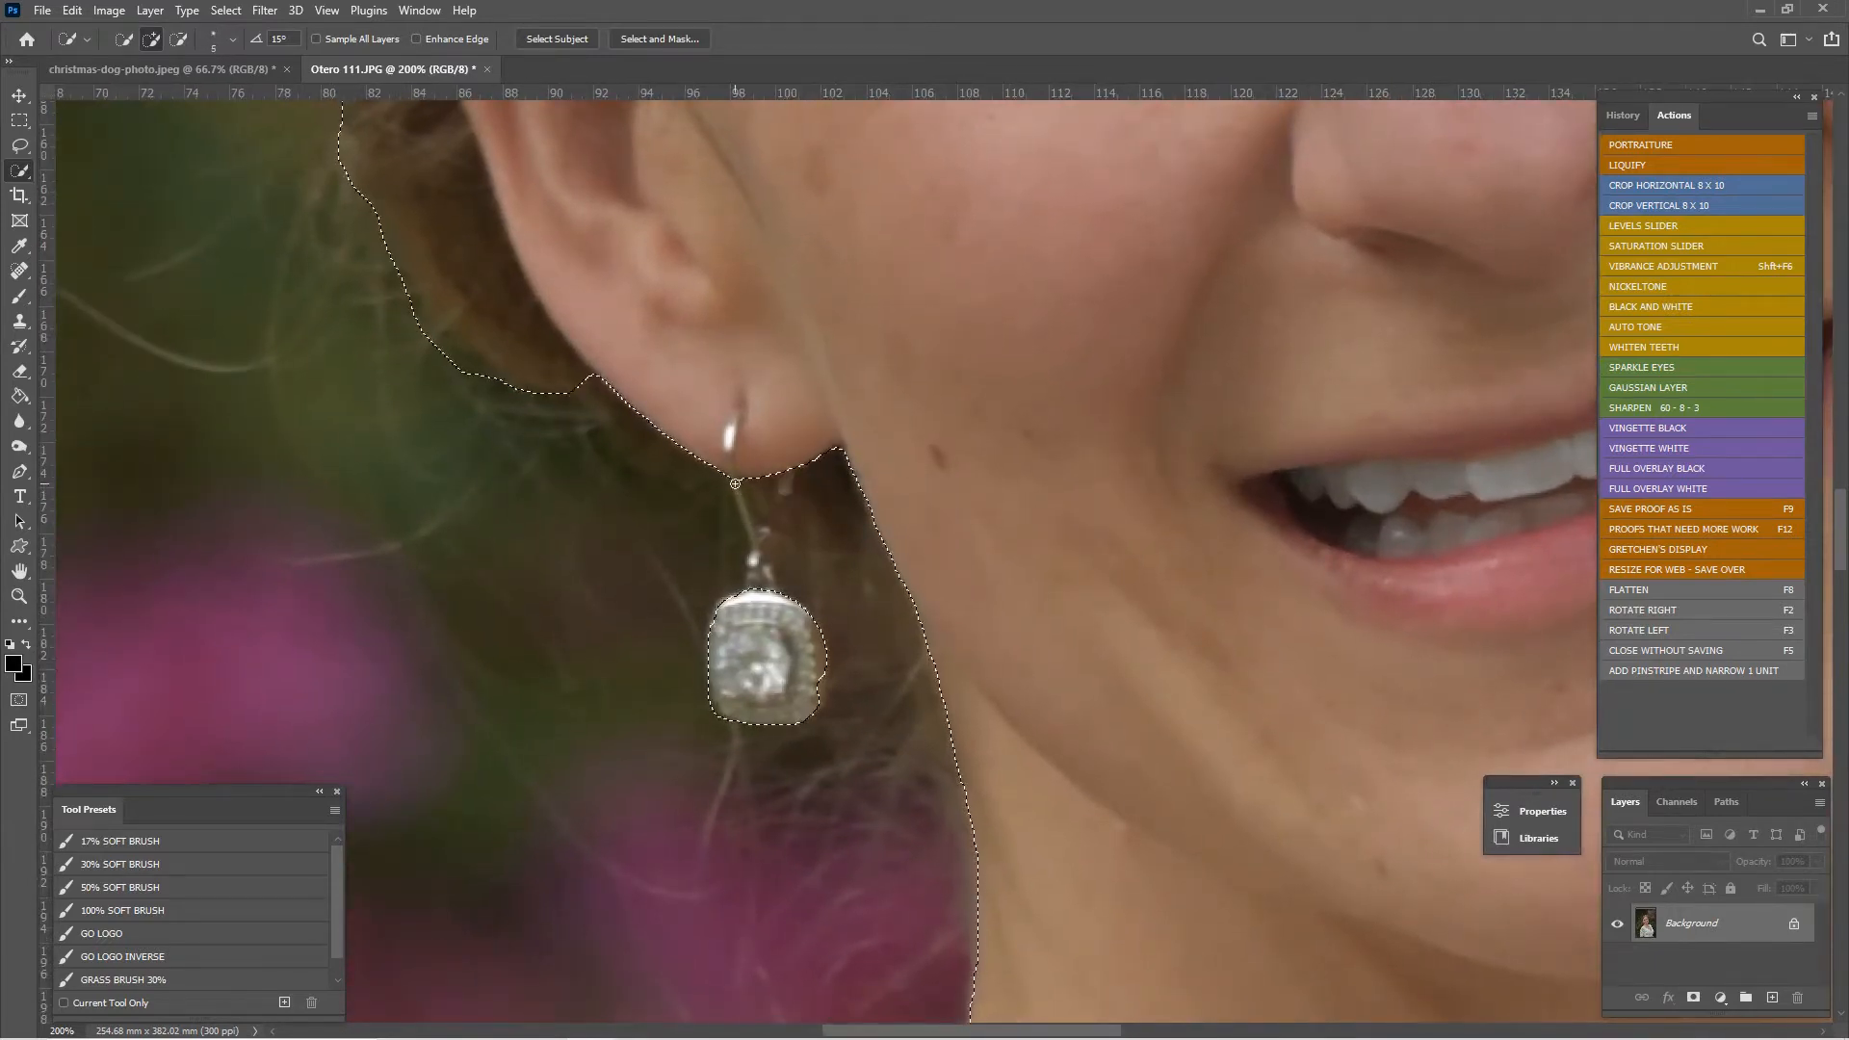
pyautogui.hotkey('ctrl', '+')
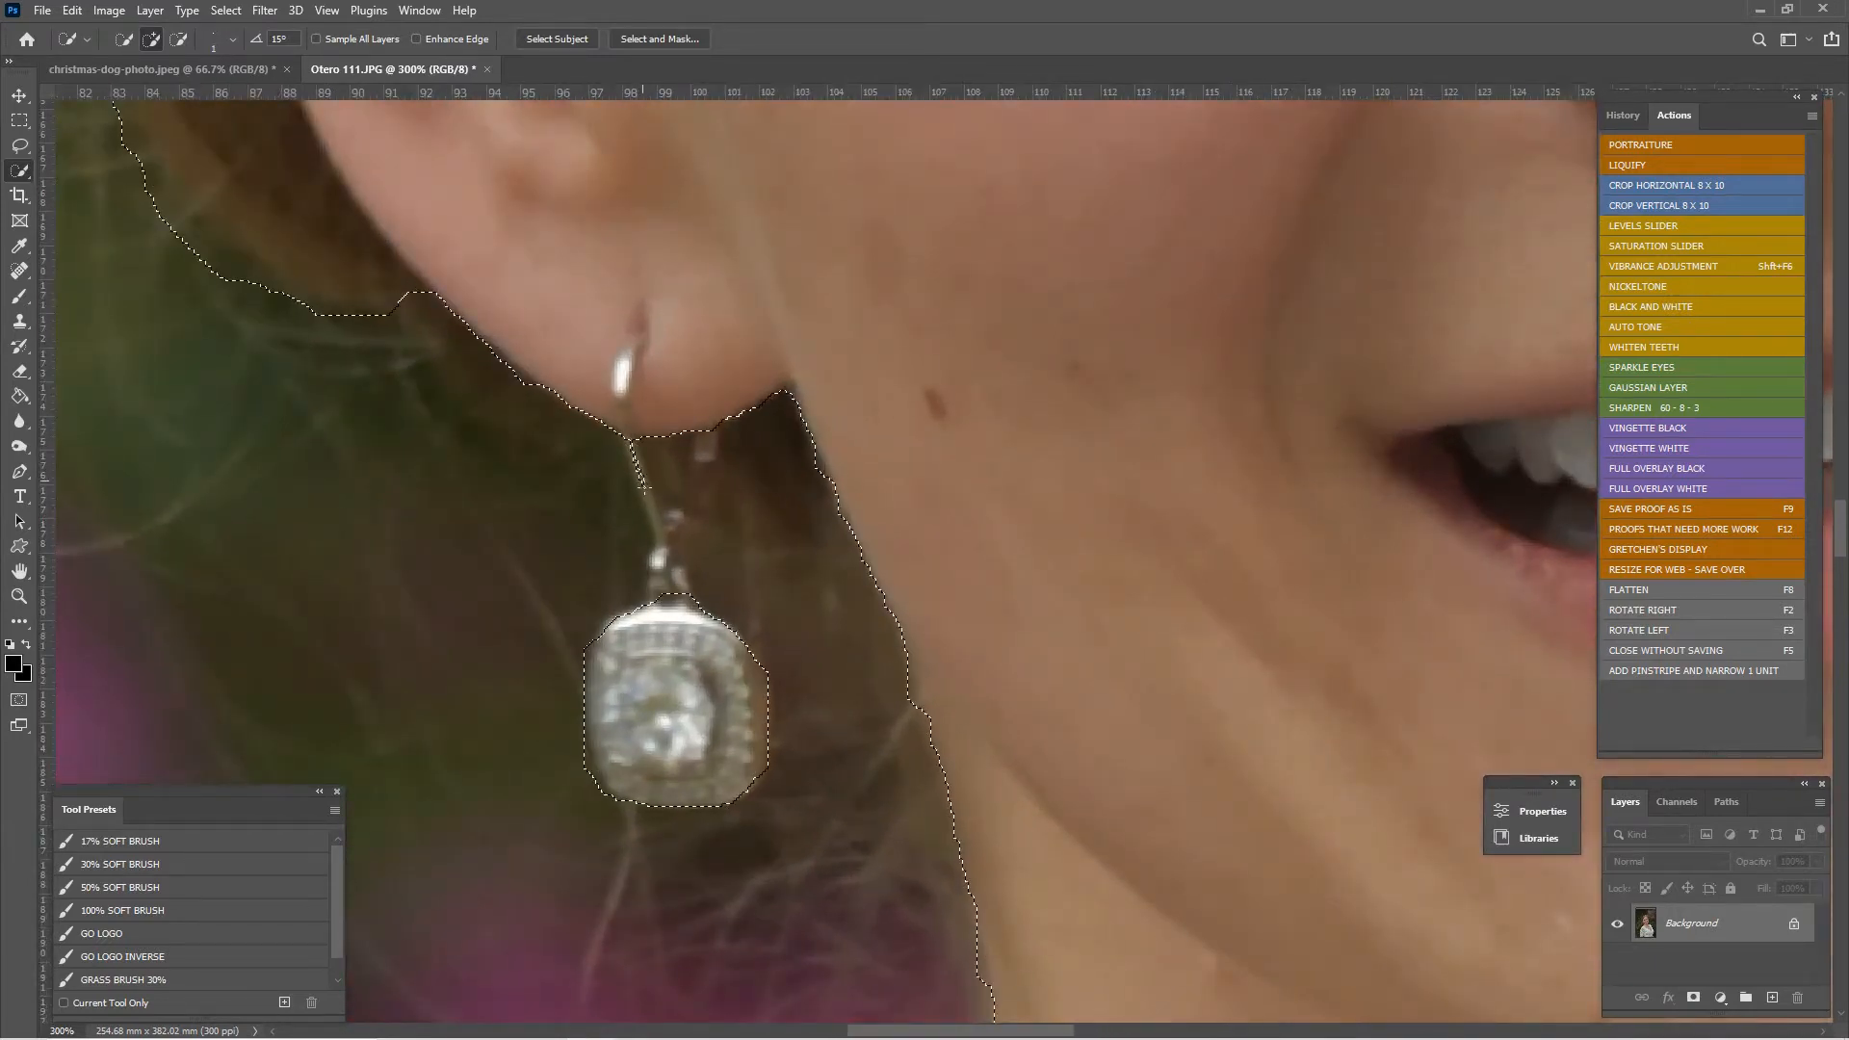
# Add the link between the wire and the earring drop, and refine the drop's lower edge in the selection.
pyautogui.press(']')
pyautogui.press(']')
pyautogui.press(']')
pyautogui.moveTo(684, 594); pyautogui.dragTo(667, 551)
pyautogui.click(671, 521)
pyautogui.press('[')
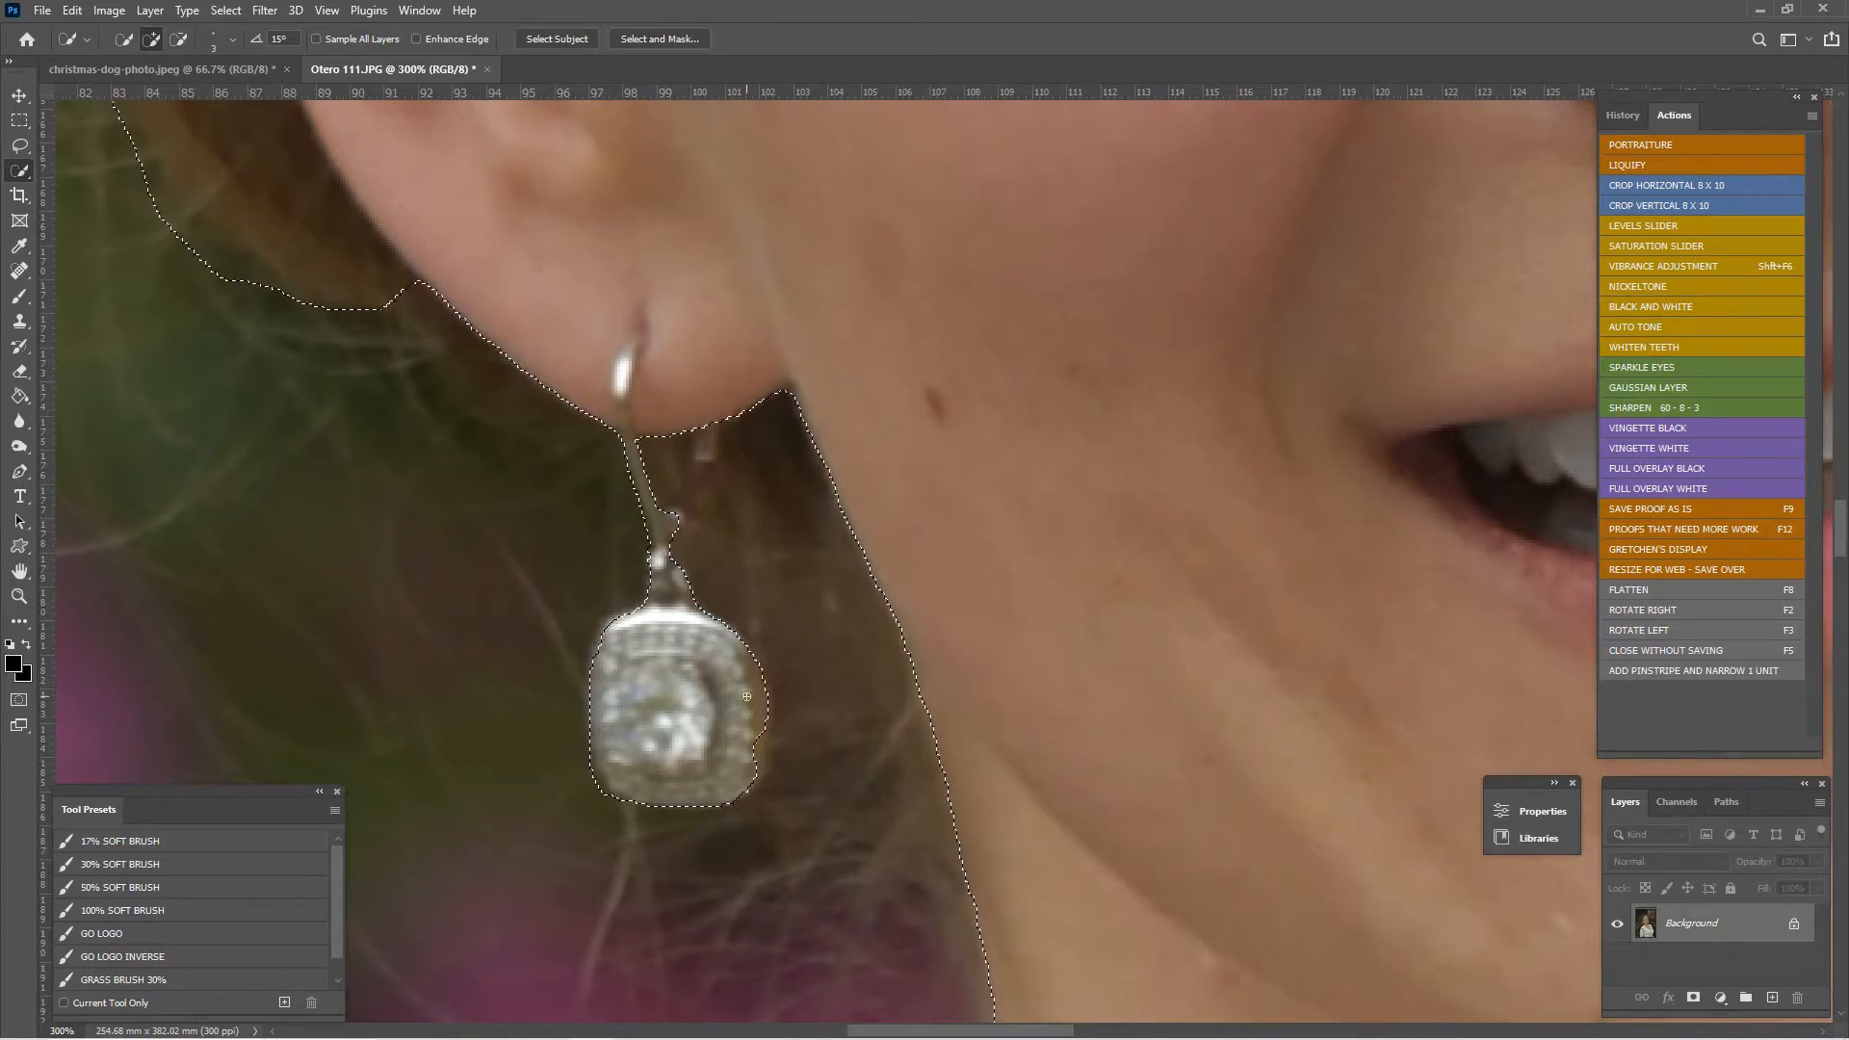
pyautogui.moveTo(758, 744); pyautogui.dragTo(754, 767)
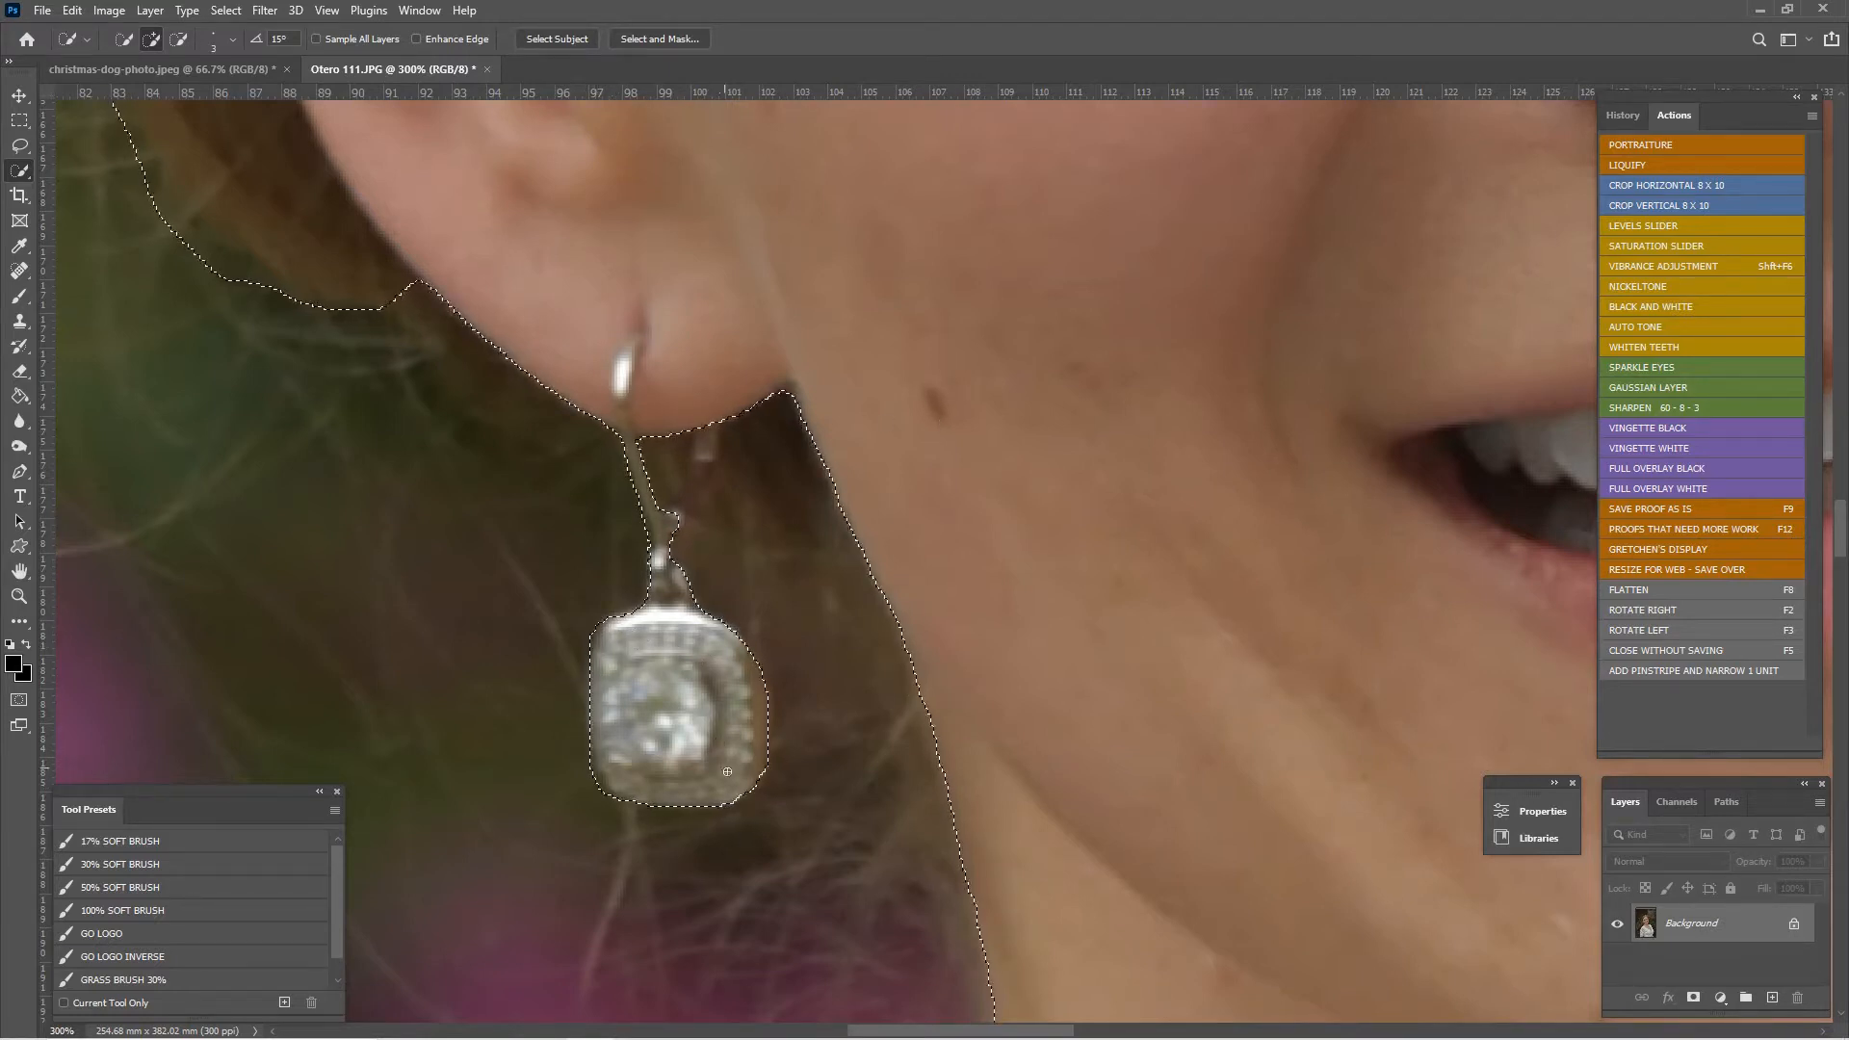
# Subtract the background along the hair edge behind the ear from the selection.
pyautogui.moveTo(771, 484); pyautogui.dragTo(914, 820)
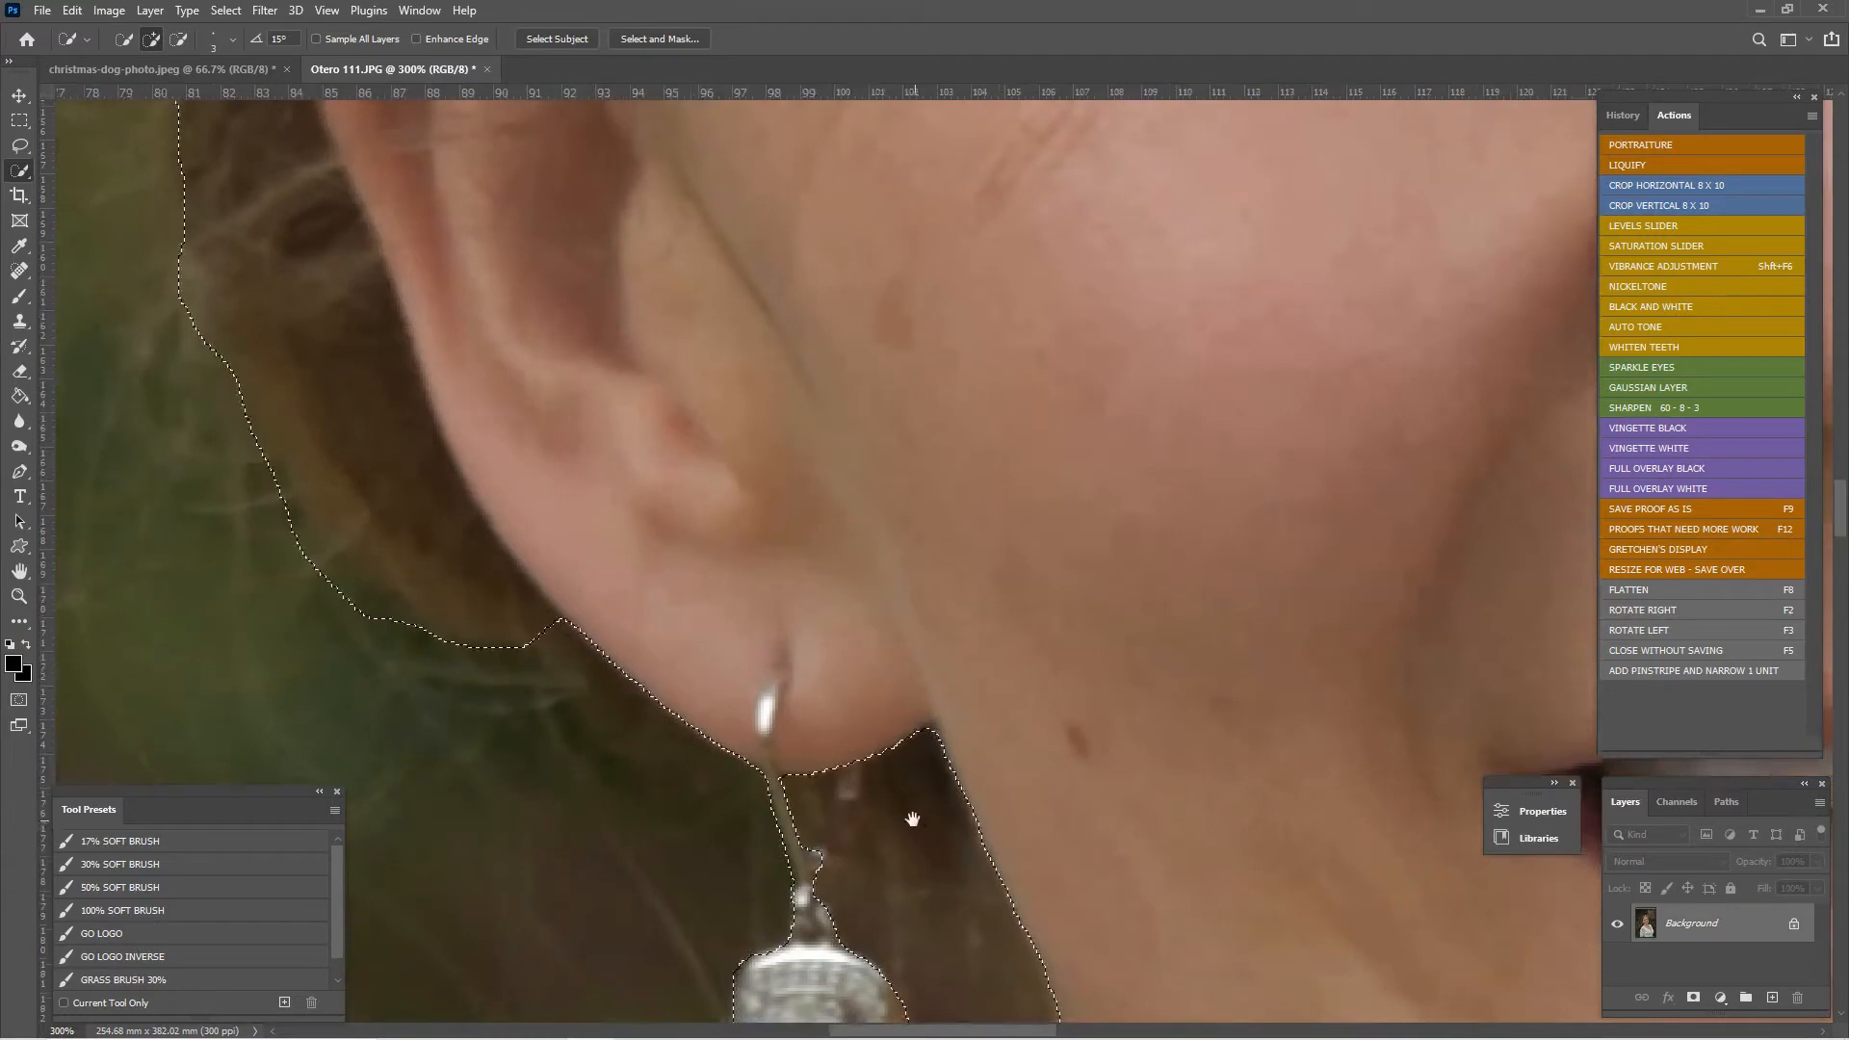
pyautogui.click(179, 39)
pyautogui.moveTo(279, 576); pyautogui.dragTo(293, 528)
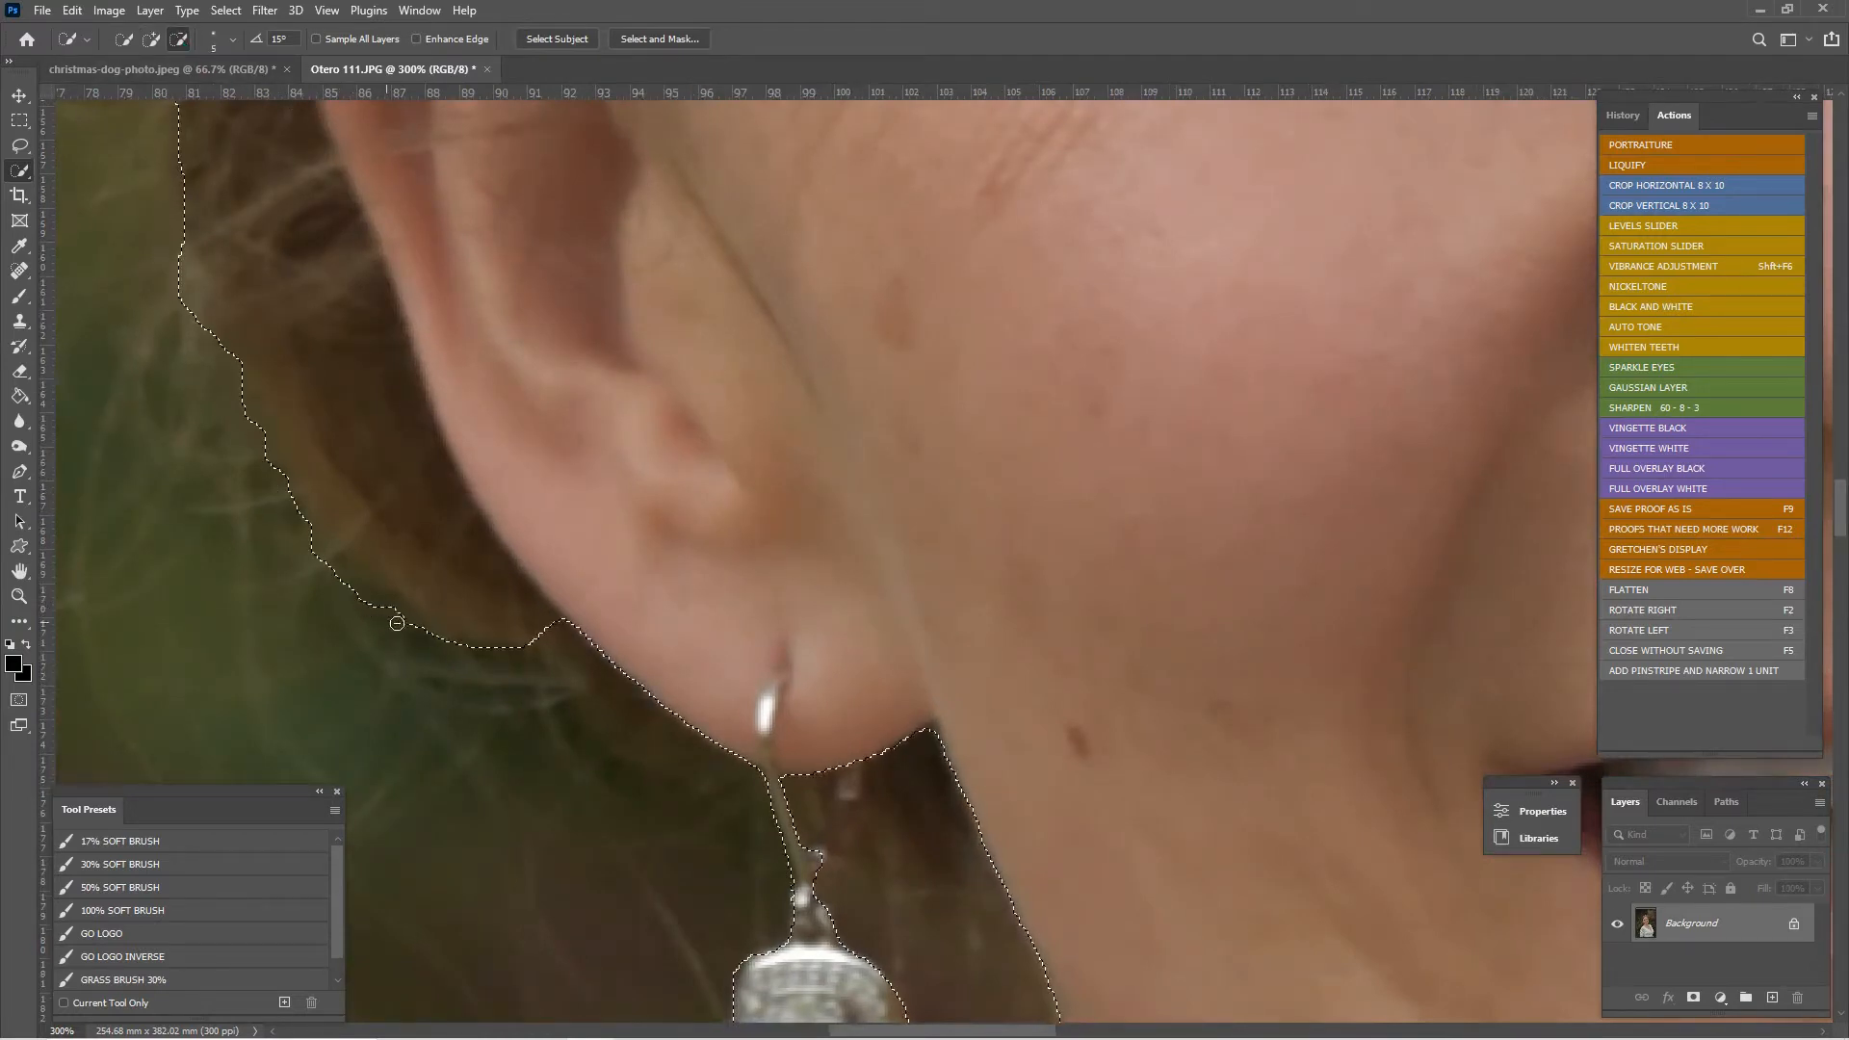
pyautogui.moveTo(397, 623); pyautogui.dragTo(355, 594)
# Refine the selection along the hair edge on the crown's bun side with the Quick Selection brush enlarged to 30.
pyautogui.hotkey('ctrl', '-')
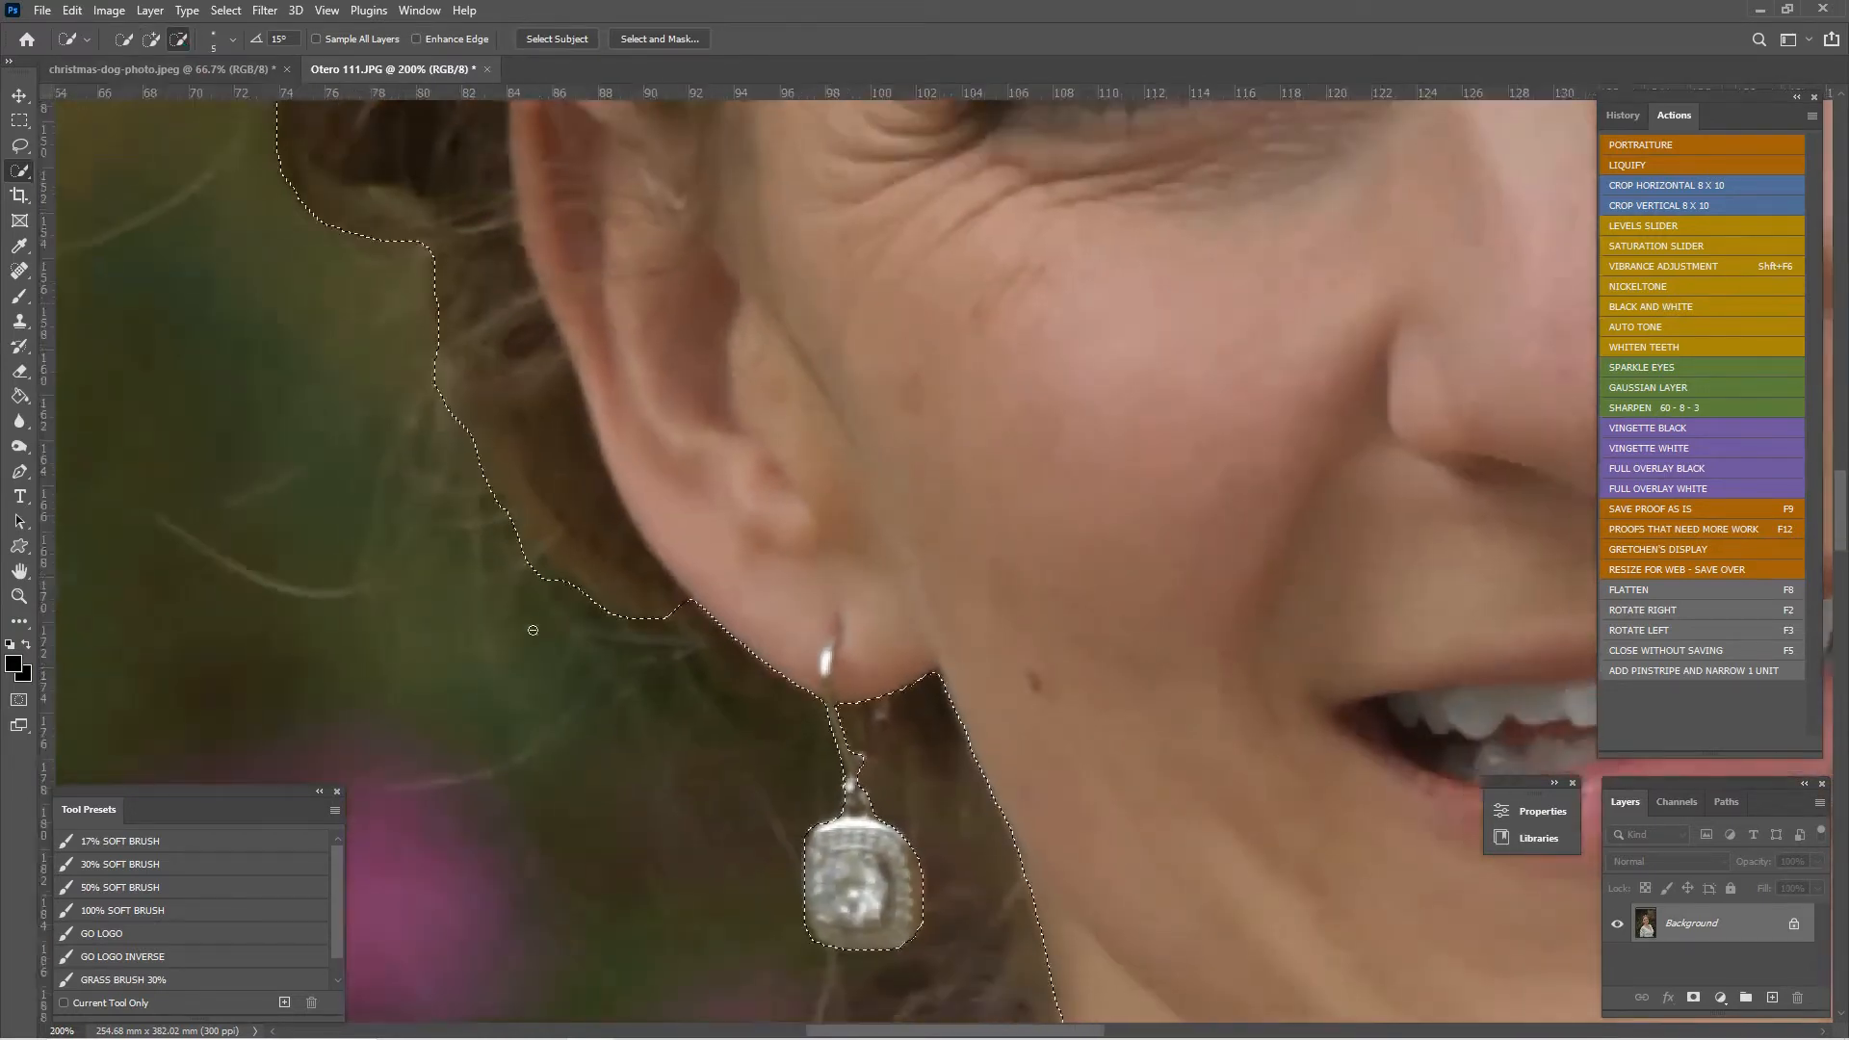
pyautogui.moveTo(403, 236); pyautogui.dragTo(507, 764)
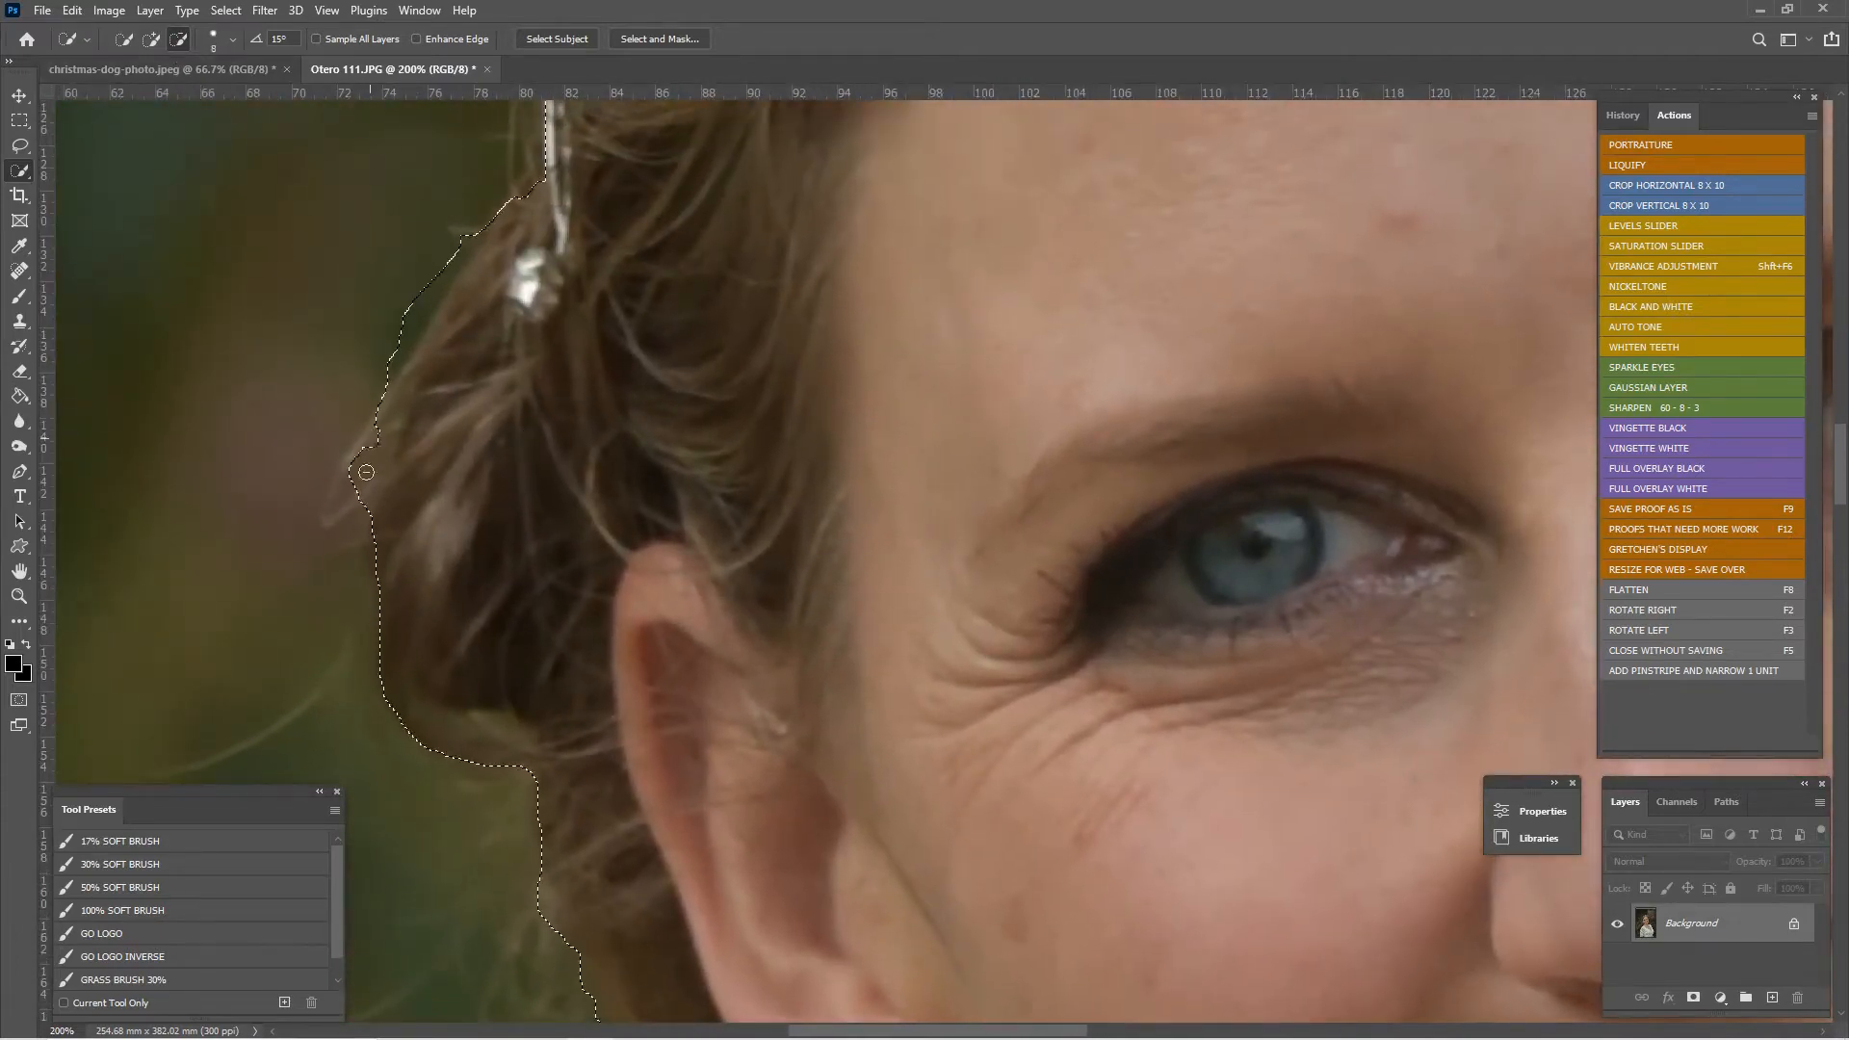
pyautogui.scroll(3, 390, 462)
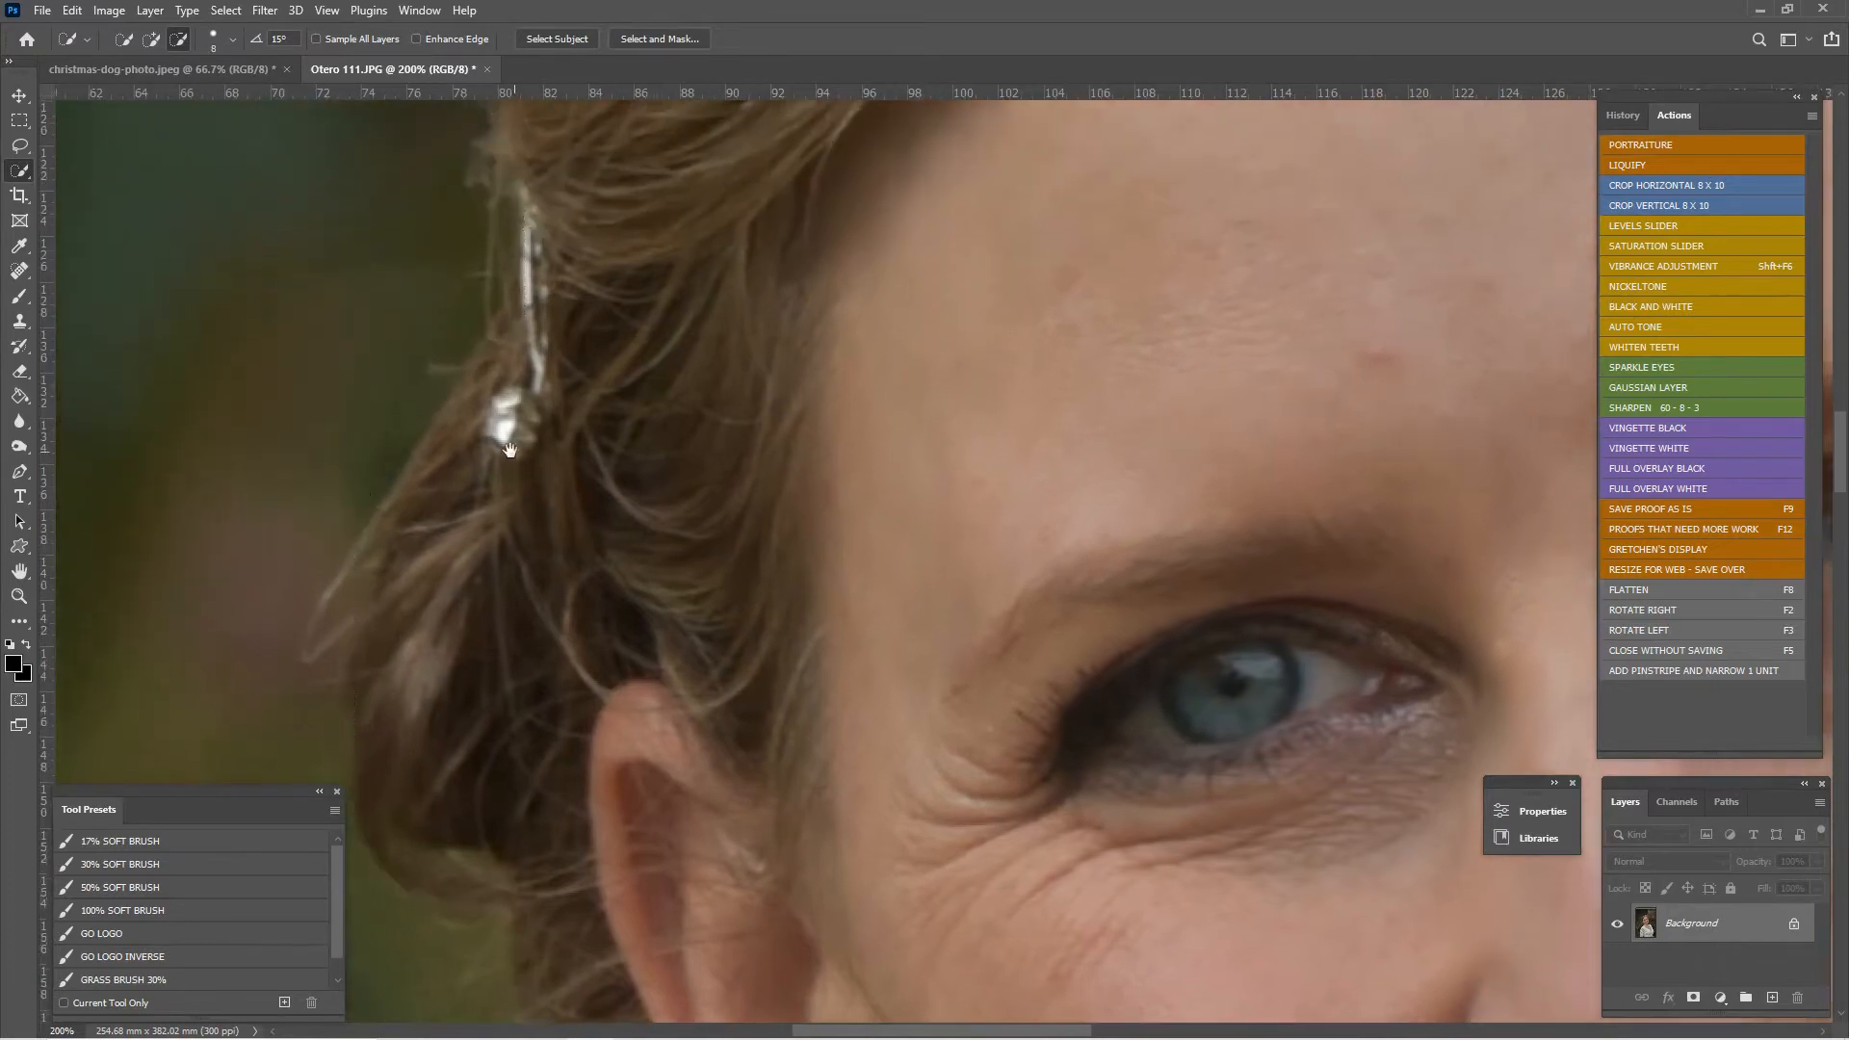
pyautogui.moveTo(597, 297); pyautogui.dragTo(524, 712)
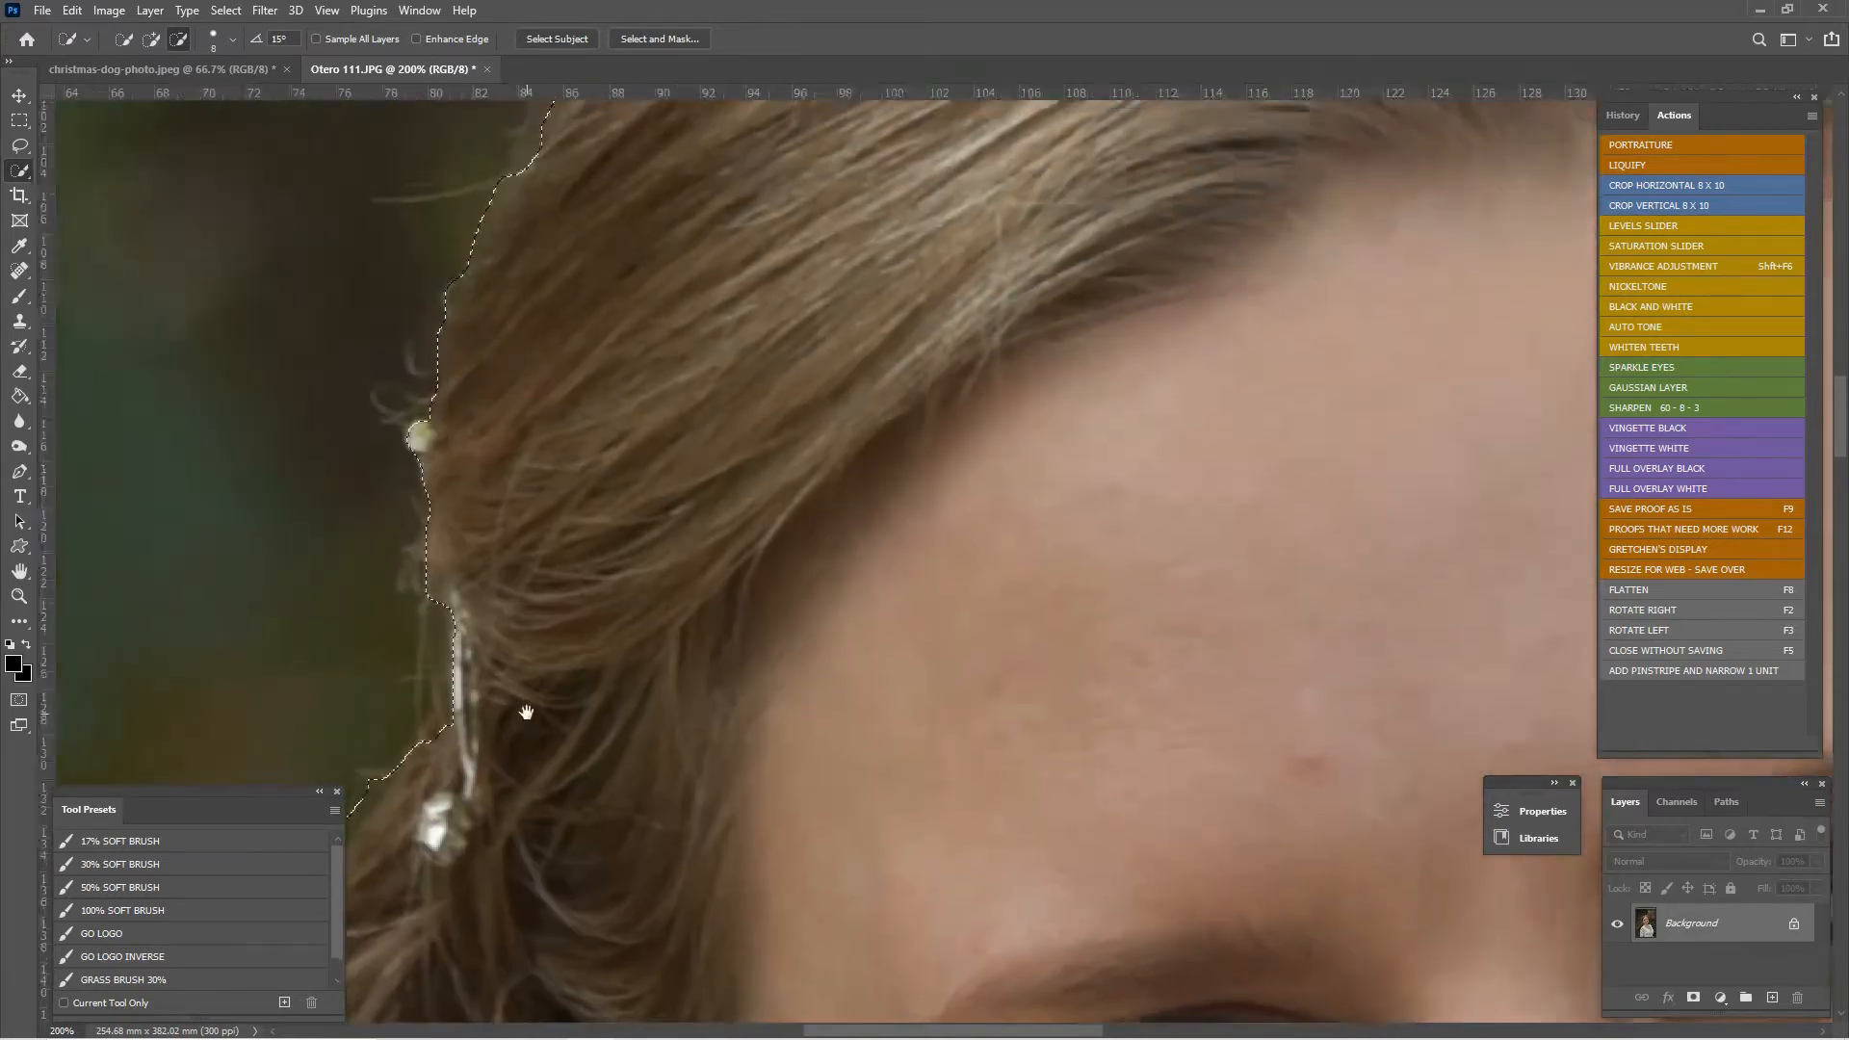
pyautogui.moveTo(599, 464); pyautogui.dragTo(451, 810)
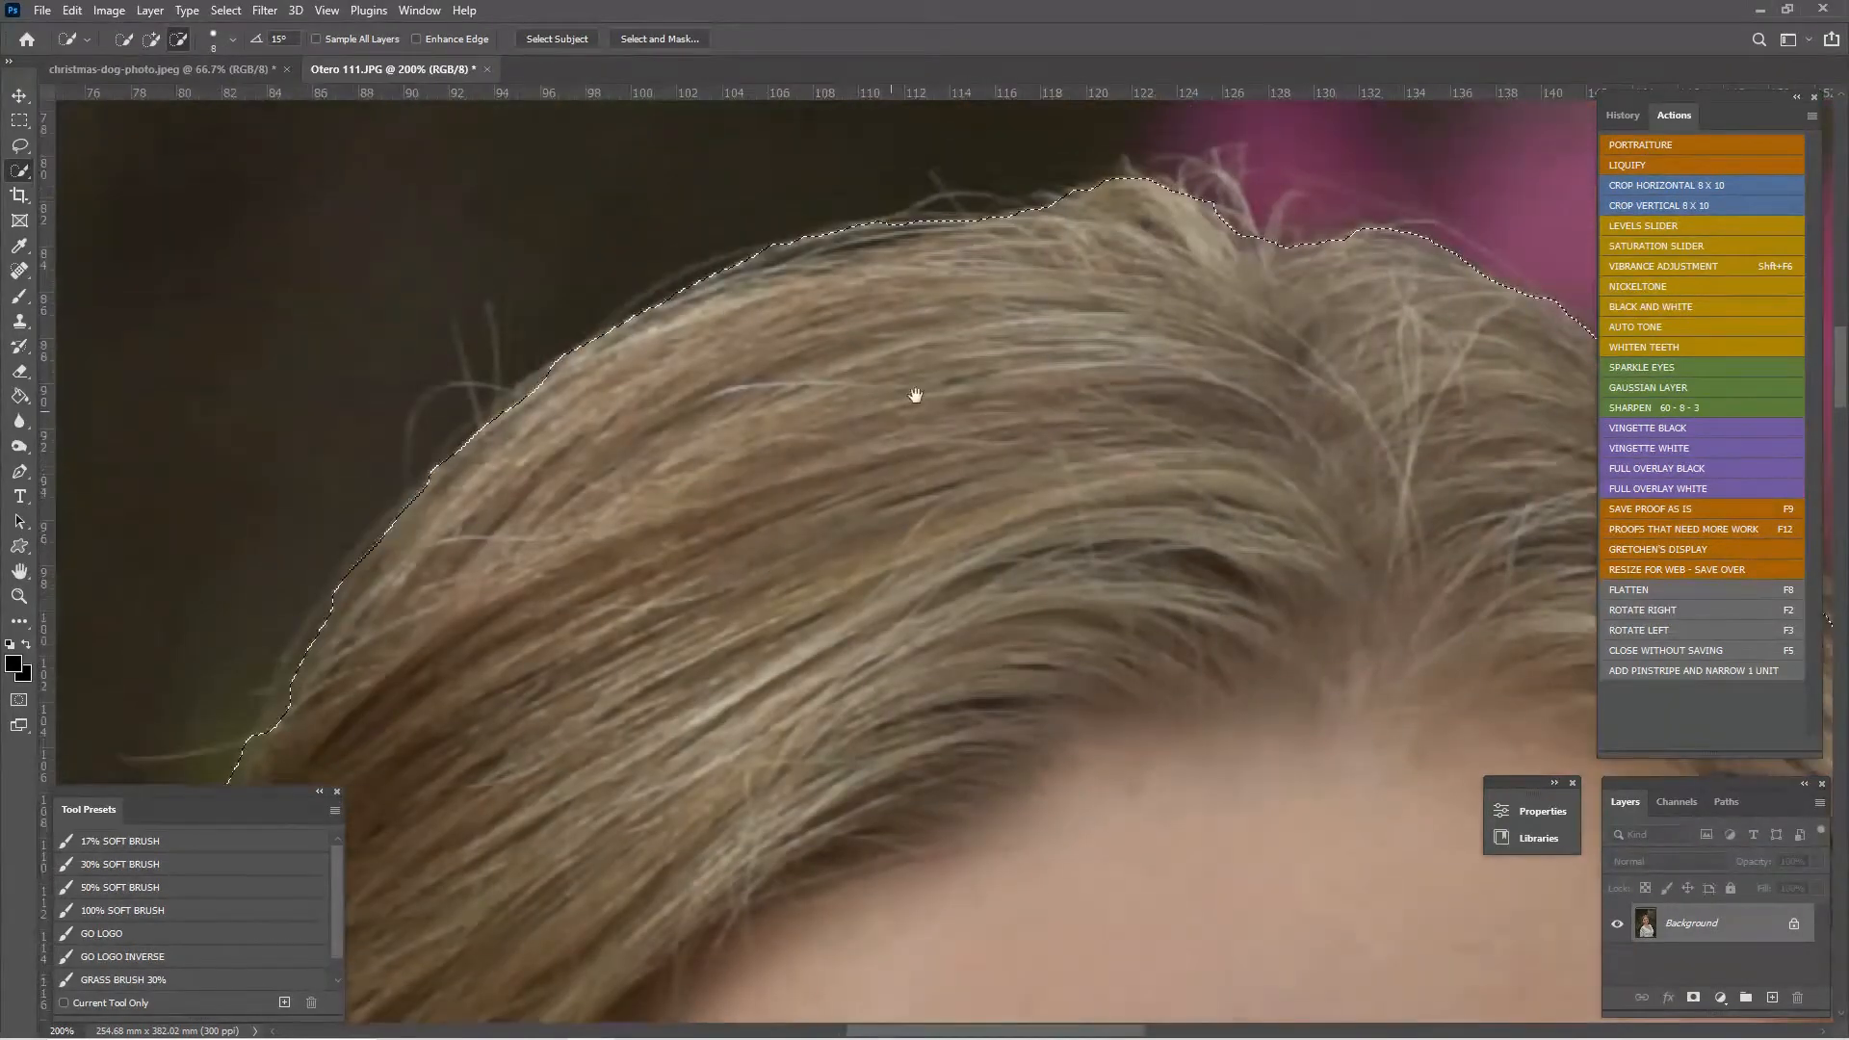
pyautogui.moveTo(911, 392); pyautogui.dragTo(615, 644)
pyautogui.moveTo(738, 618); pyautogui.dragTo(1040, 528)
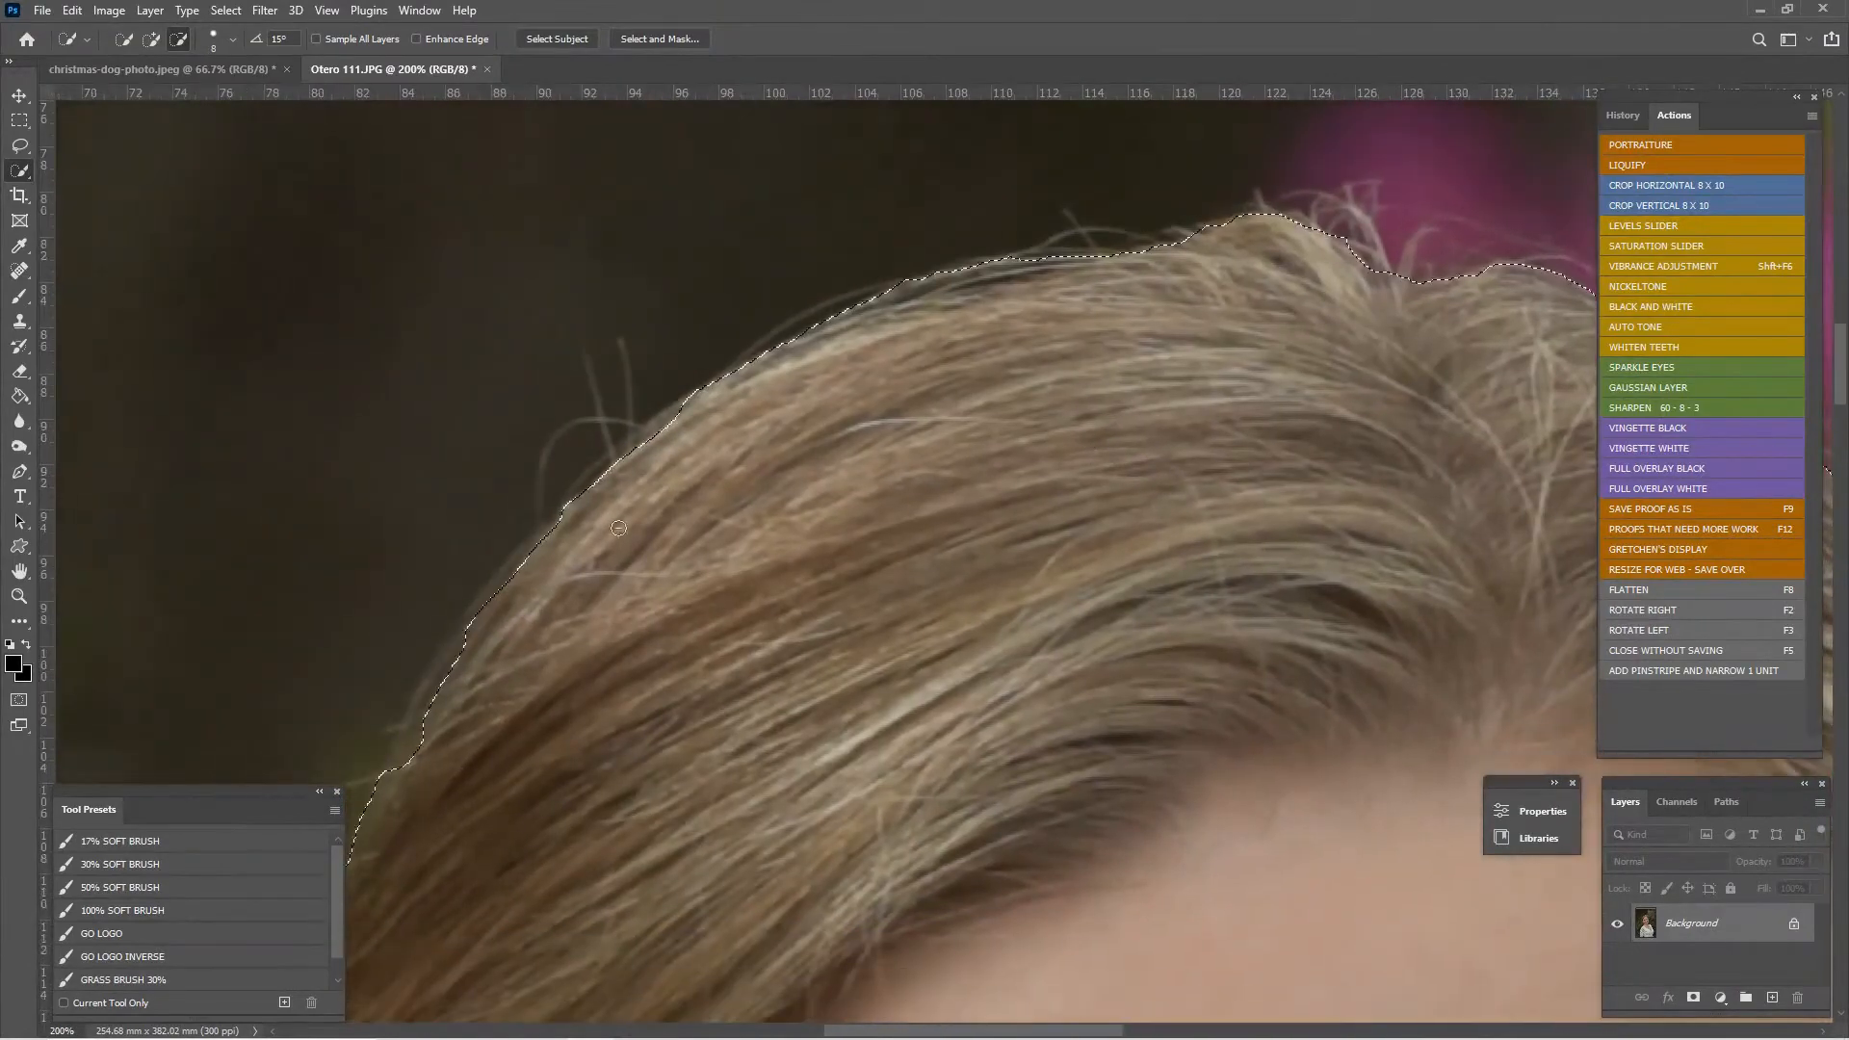
pyautogui.press(']')
pyautogui.press(']')
pyautogui.press(']')
pyautogui.press(']')
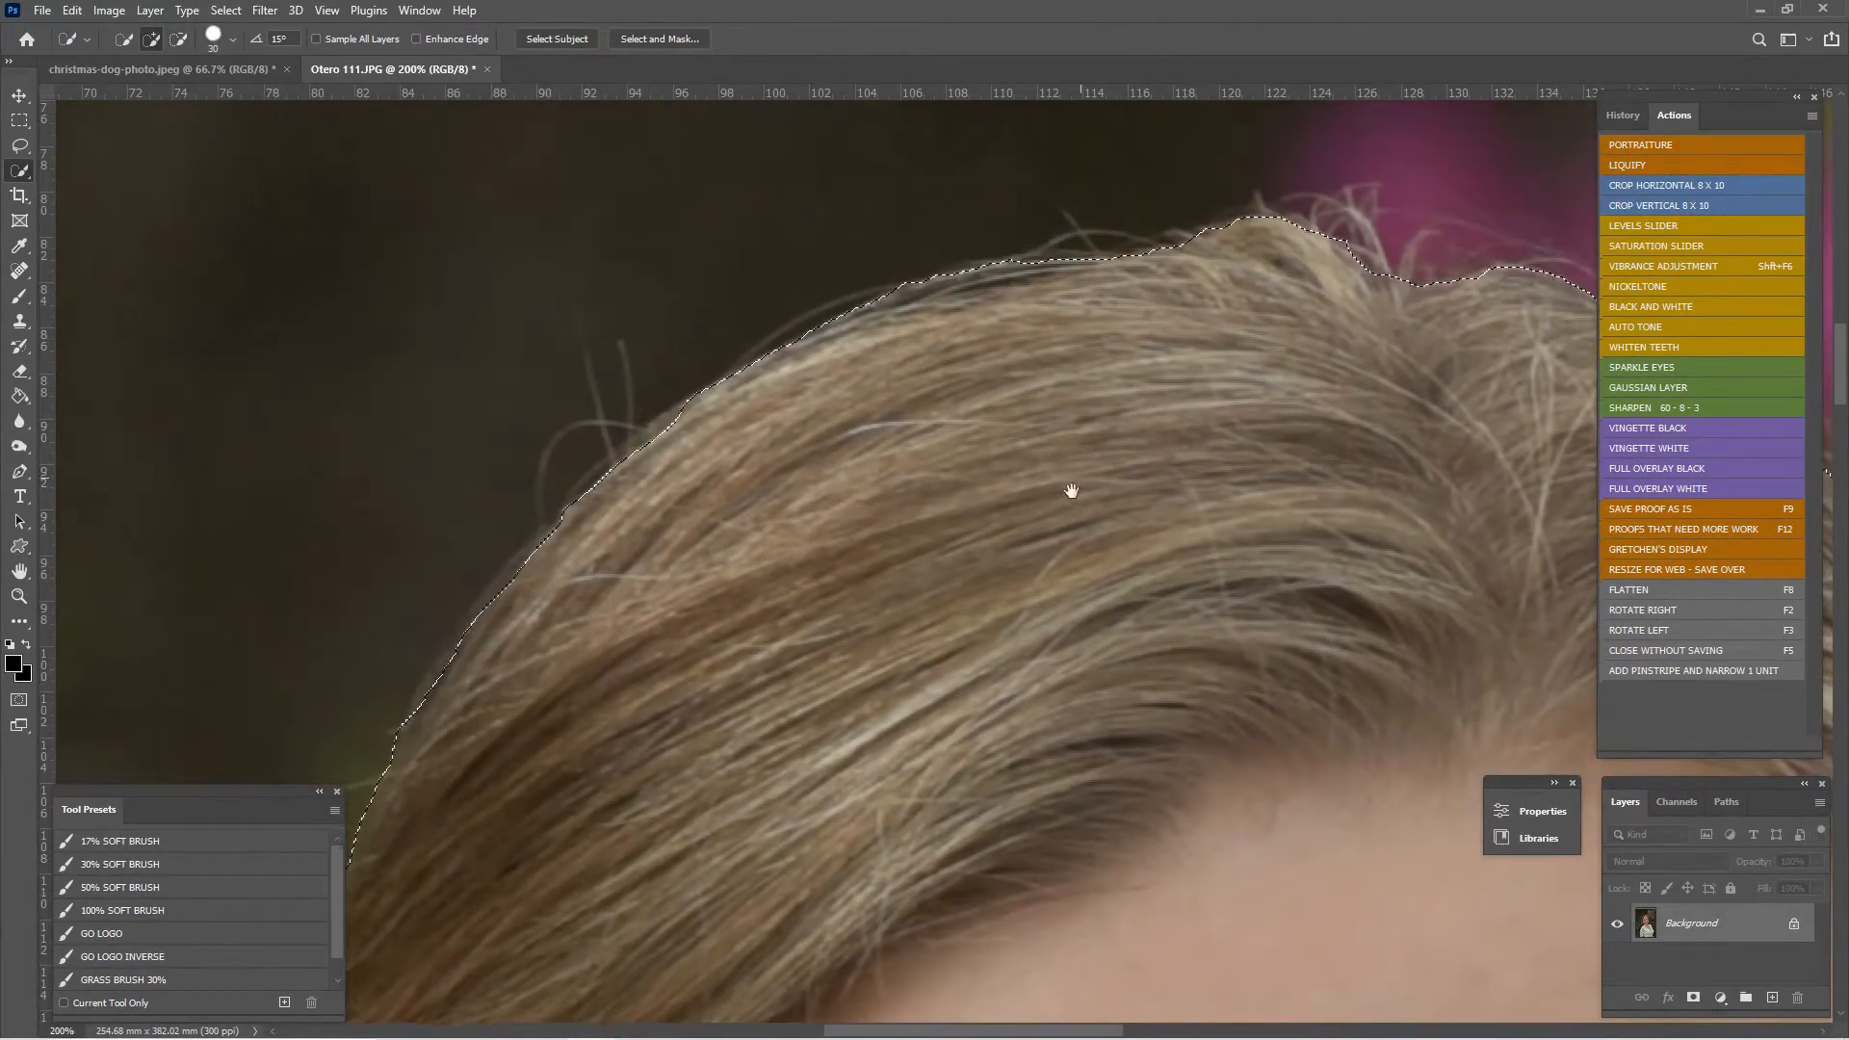
# Examine the selection edge along the far side of the hair, ear, jaw, neck and shoulder.
pyautogui.moveTo(1083, 487); pyautogui.dragTo(799, 607)
pyautogui.moveTo(1118, 602); pyautogui.dragTo(934, 568)
pyautogui.moveTo(1087, 653); pyautogui.dragTo(828, 458)
pyautogui.moveTo(1023, 710); pyautogui.dragTo(887, 548)
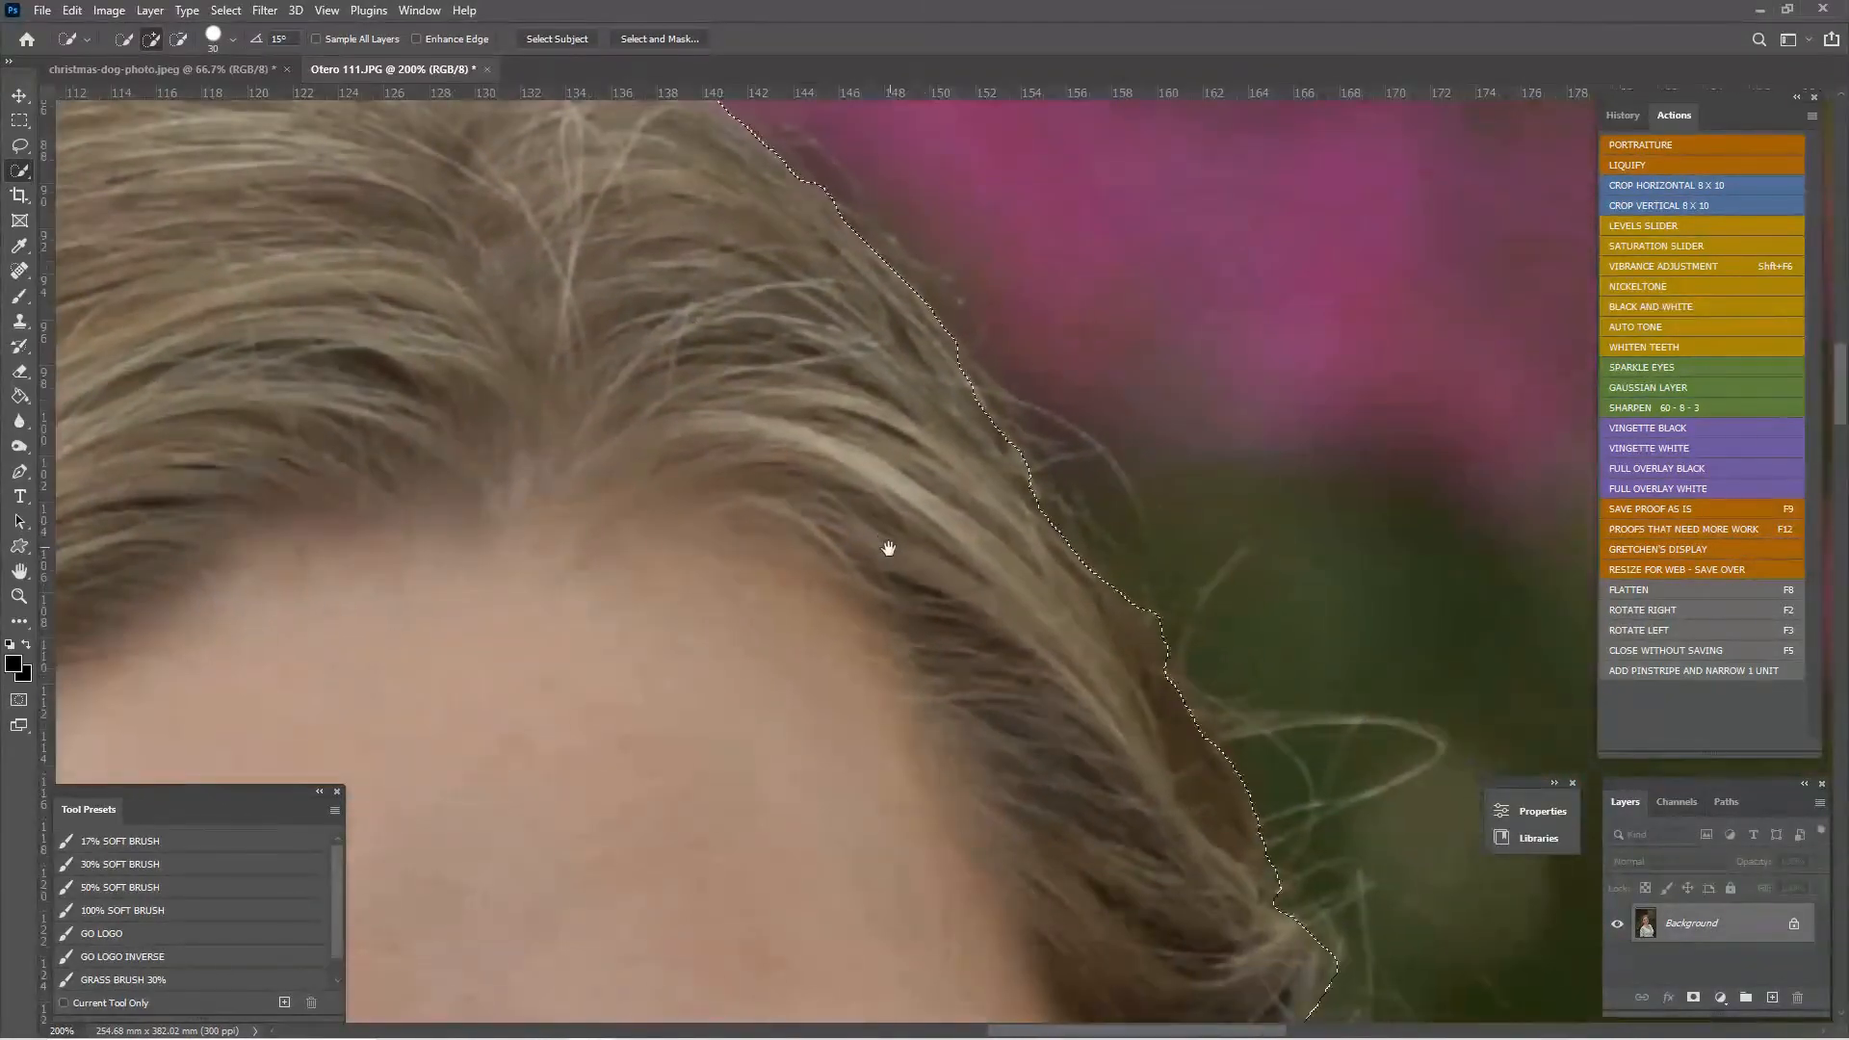
pyautogui.moveTo(1065, 684); pyautogui.dragTo(896, 371)
pyautogui.moveTo(970, 633); pyautogui.dragTo(938, 380)
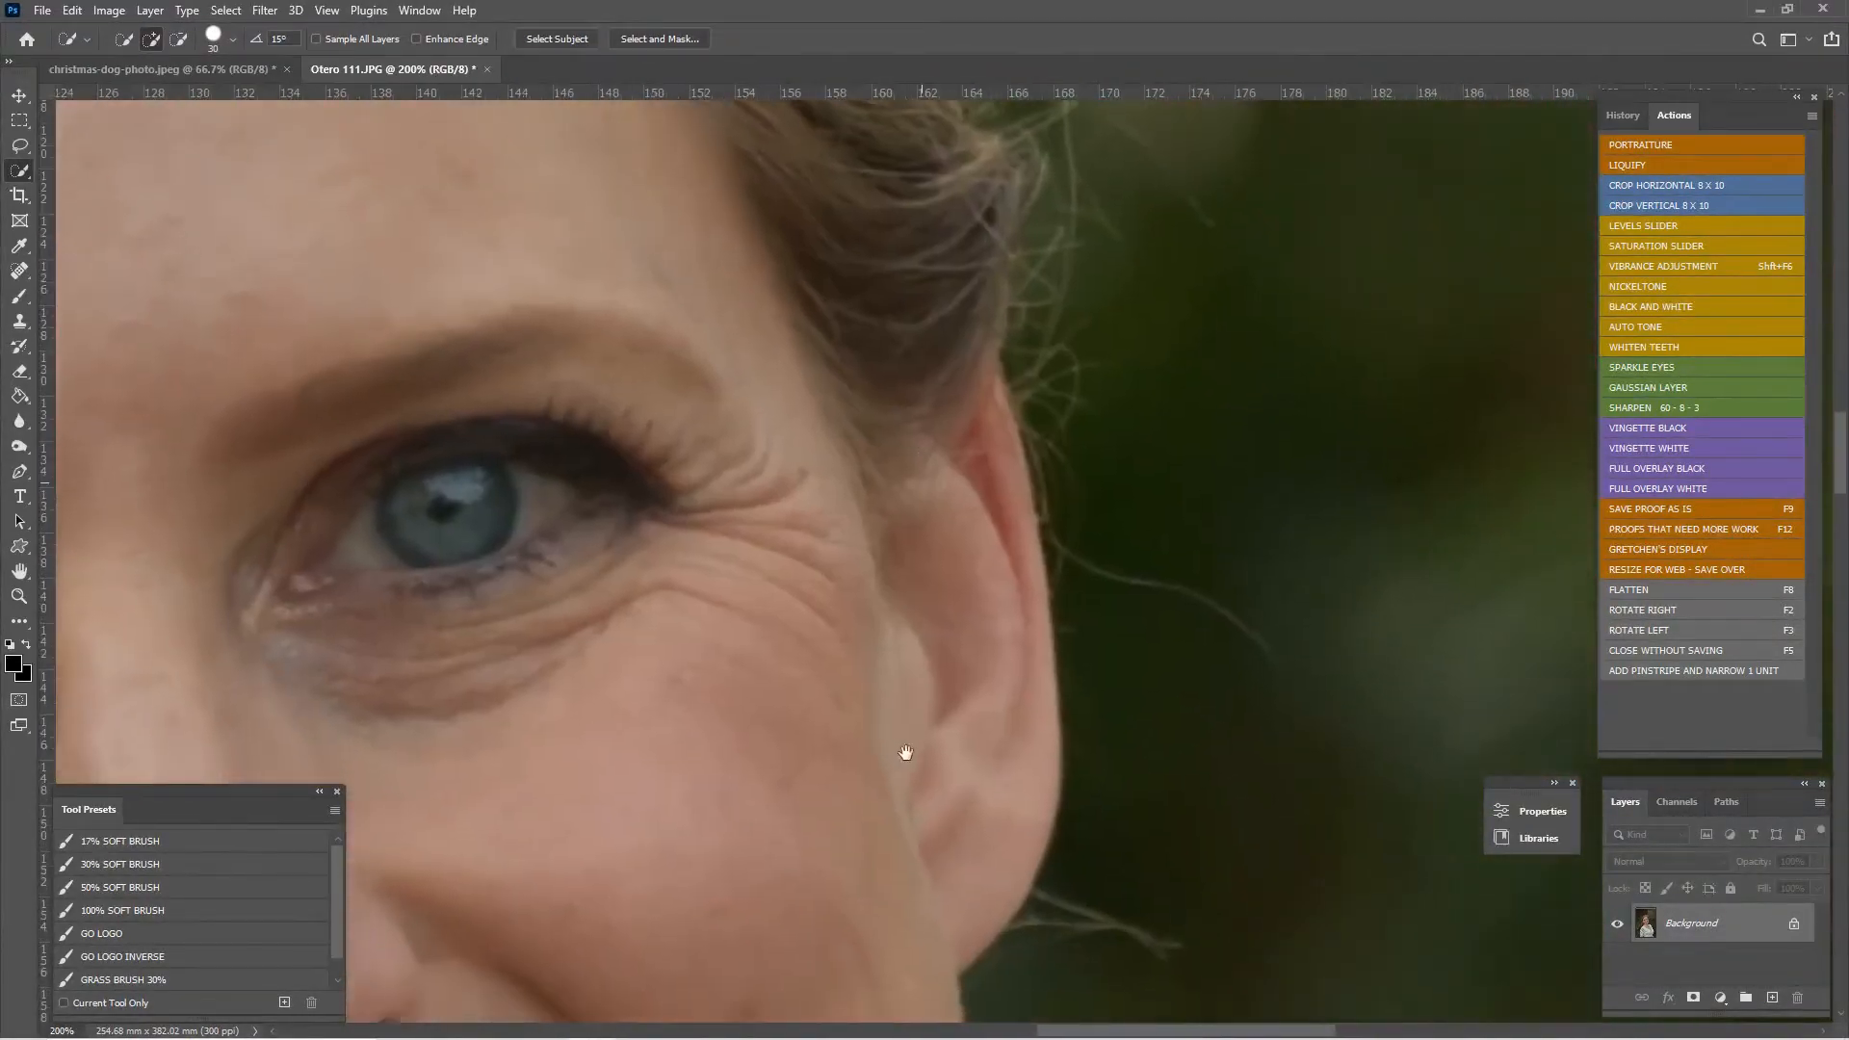
pyautogui.moveTo(904, 751); pyautogui.dragTo(991, 421)
pyautogui.moveTo(902, 644); pyautogui.dragTo(964, 311)
pyautogui.moveTo(830, 637); pyautogui.dragTo(999, 268)
pyautogui.moveTo(886, 606); pyautogui.dragTo(941, 421)
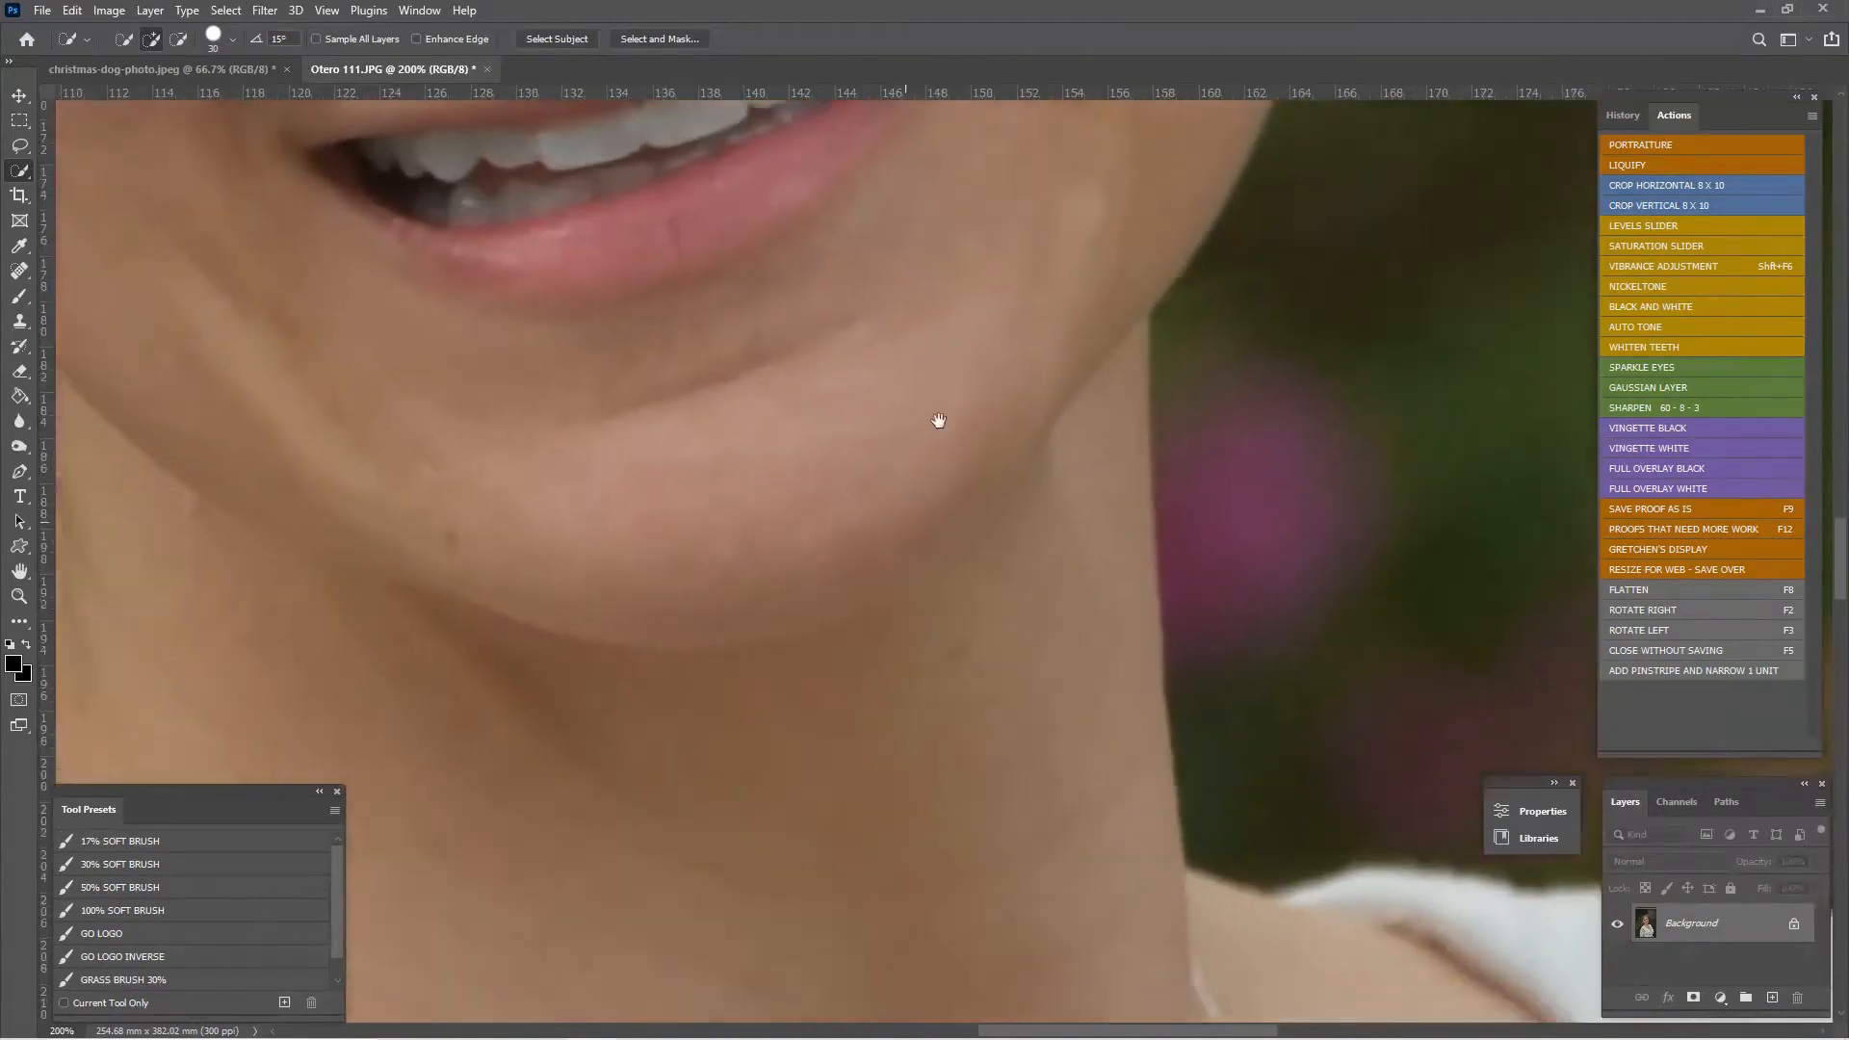
pyautogui.moveTo(821, 915); pyautogui.dragTo(870, 645)
pyautogui.scroll(-4, 858, 645)
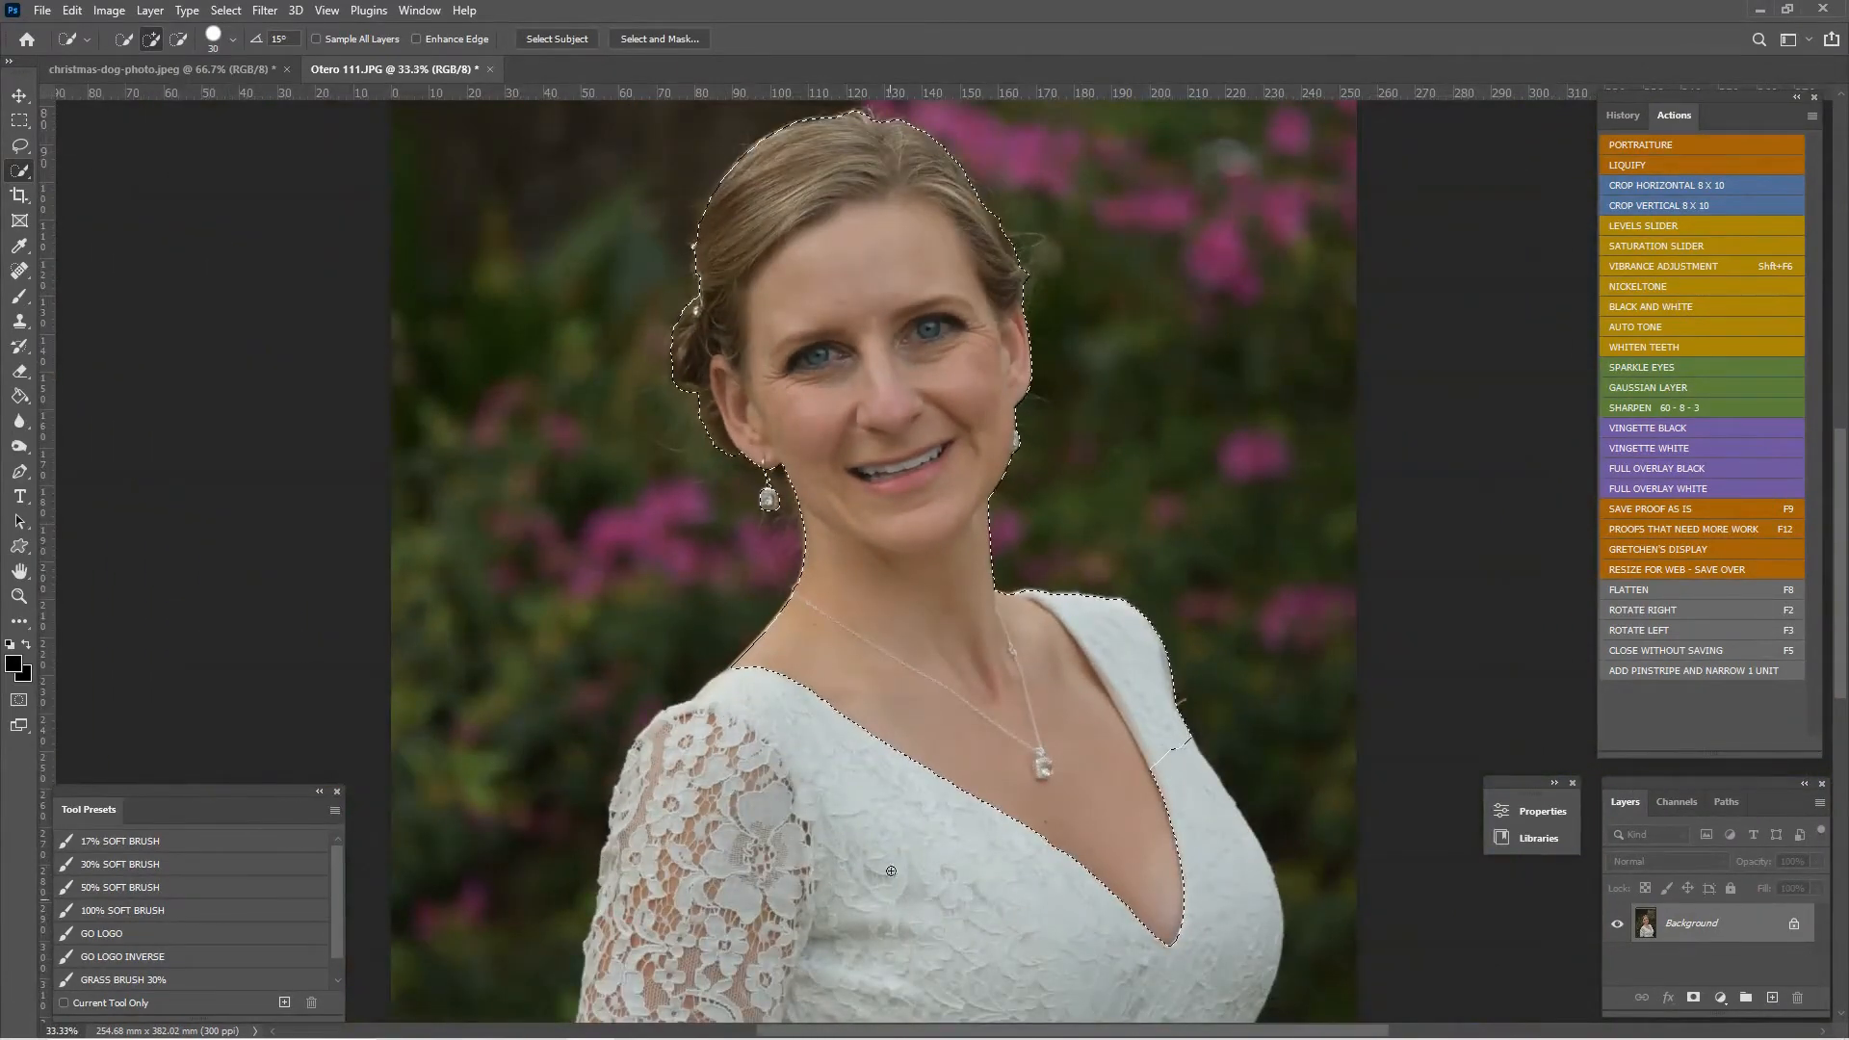
pyautogui.hotkey('ctrl', 'd')
pyautogui.hotkey('ctrl', 'z')
pyautogui.hotkey('ctrl', 'z')
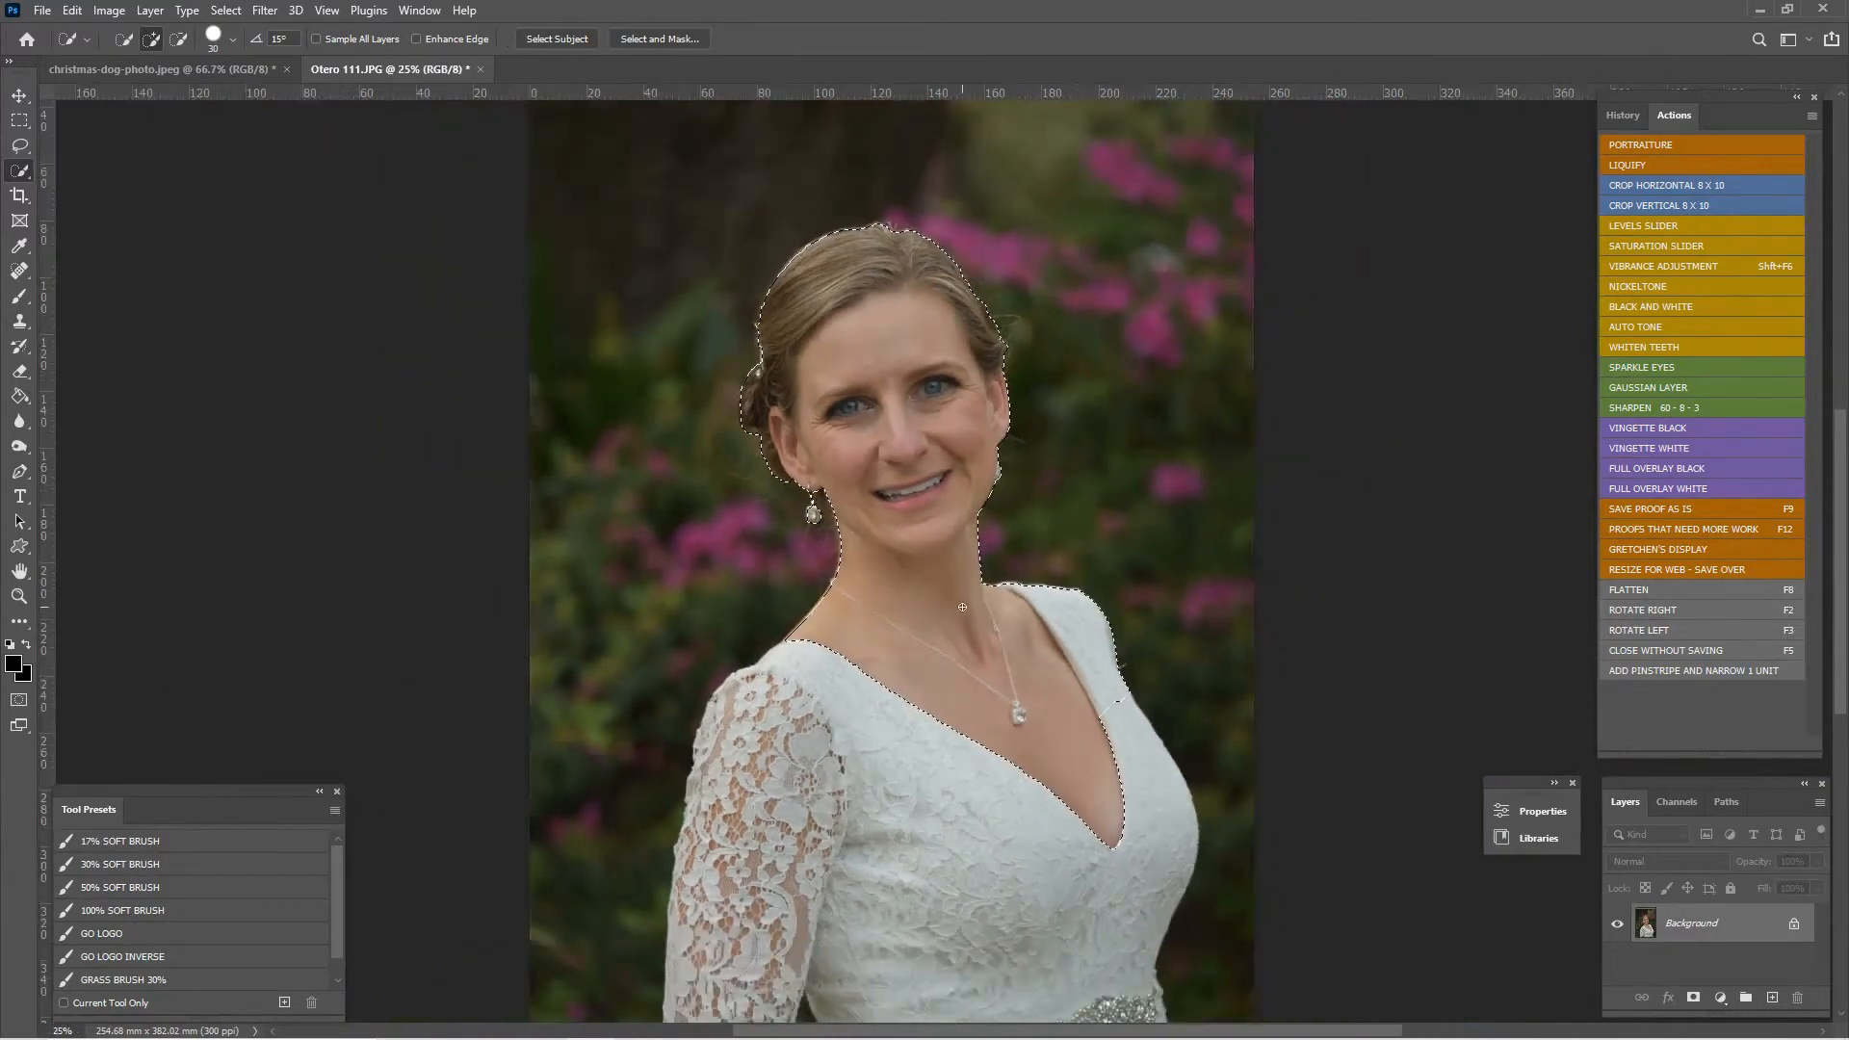
# Copy the selected head and upper body onto a new layer.
pyautogui.scroll(1, 943, 559)
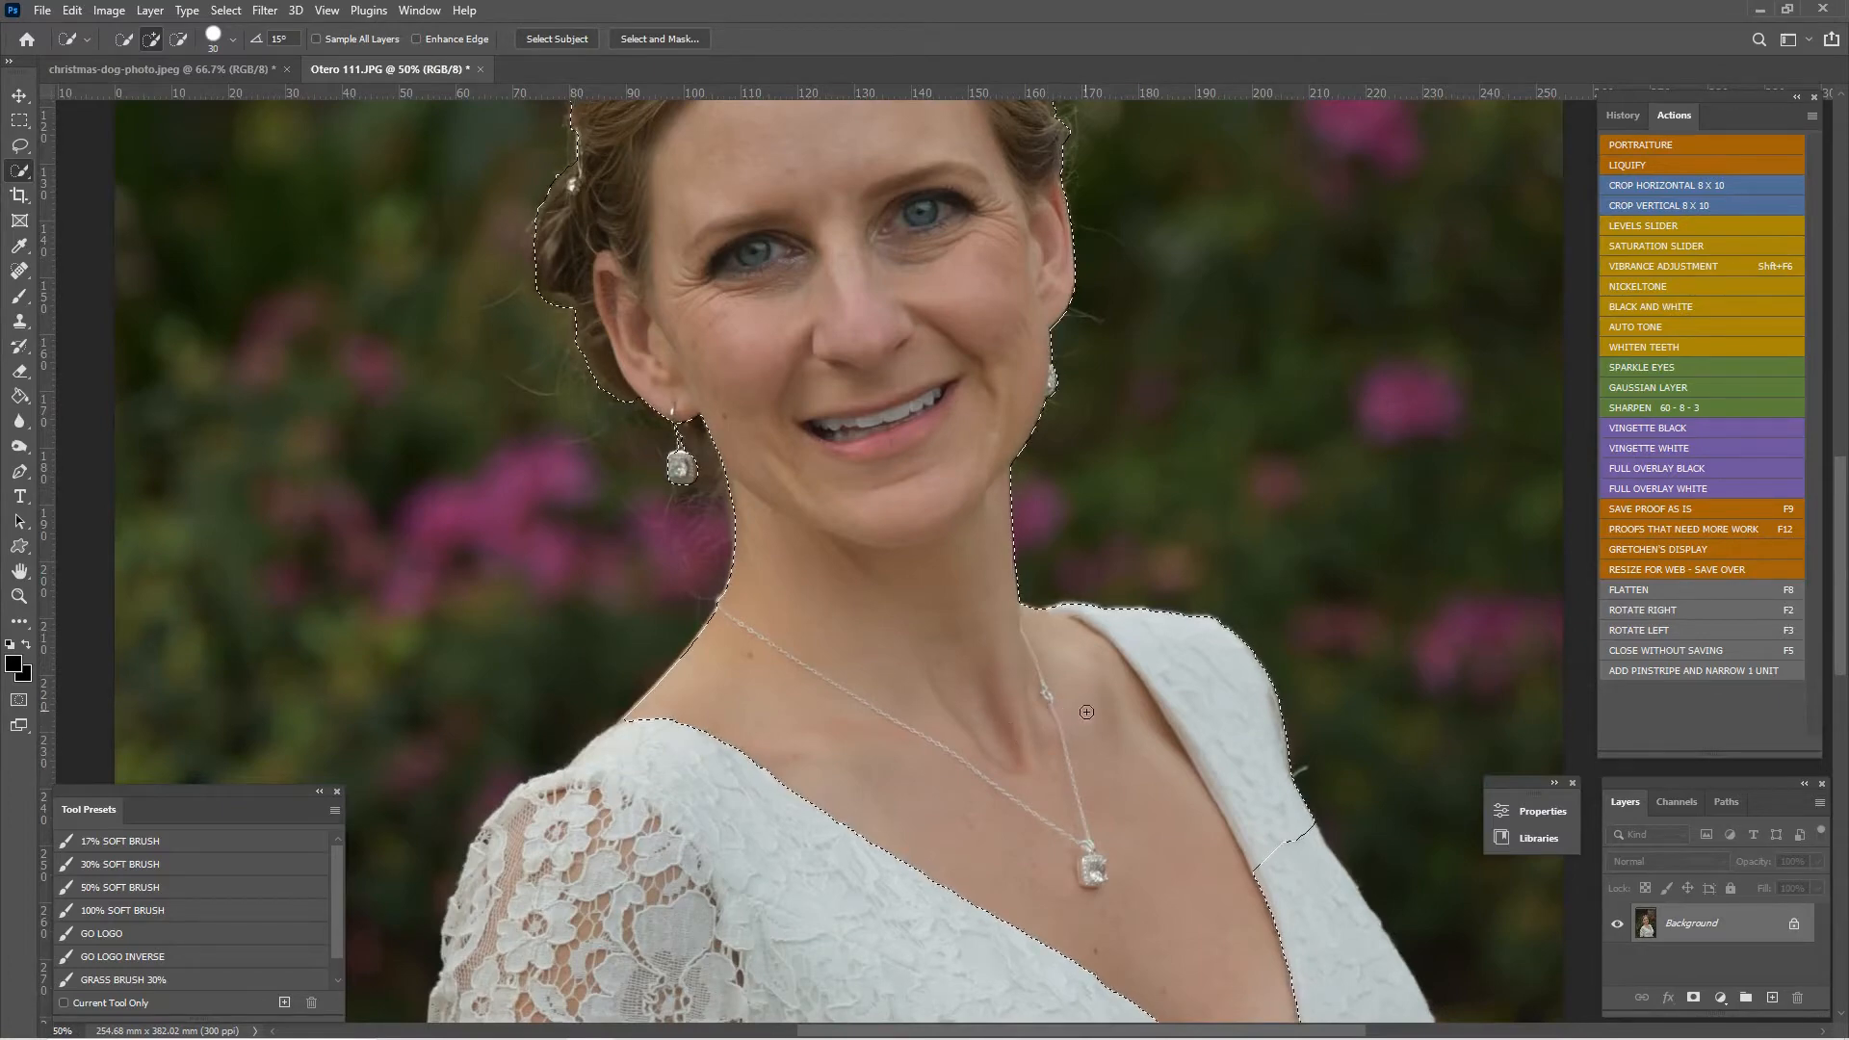
pyautogui.hotkey('ctrl', 'j')
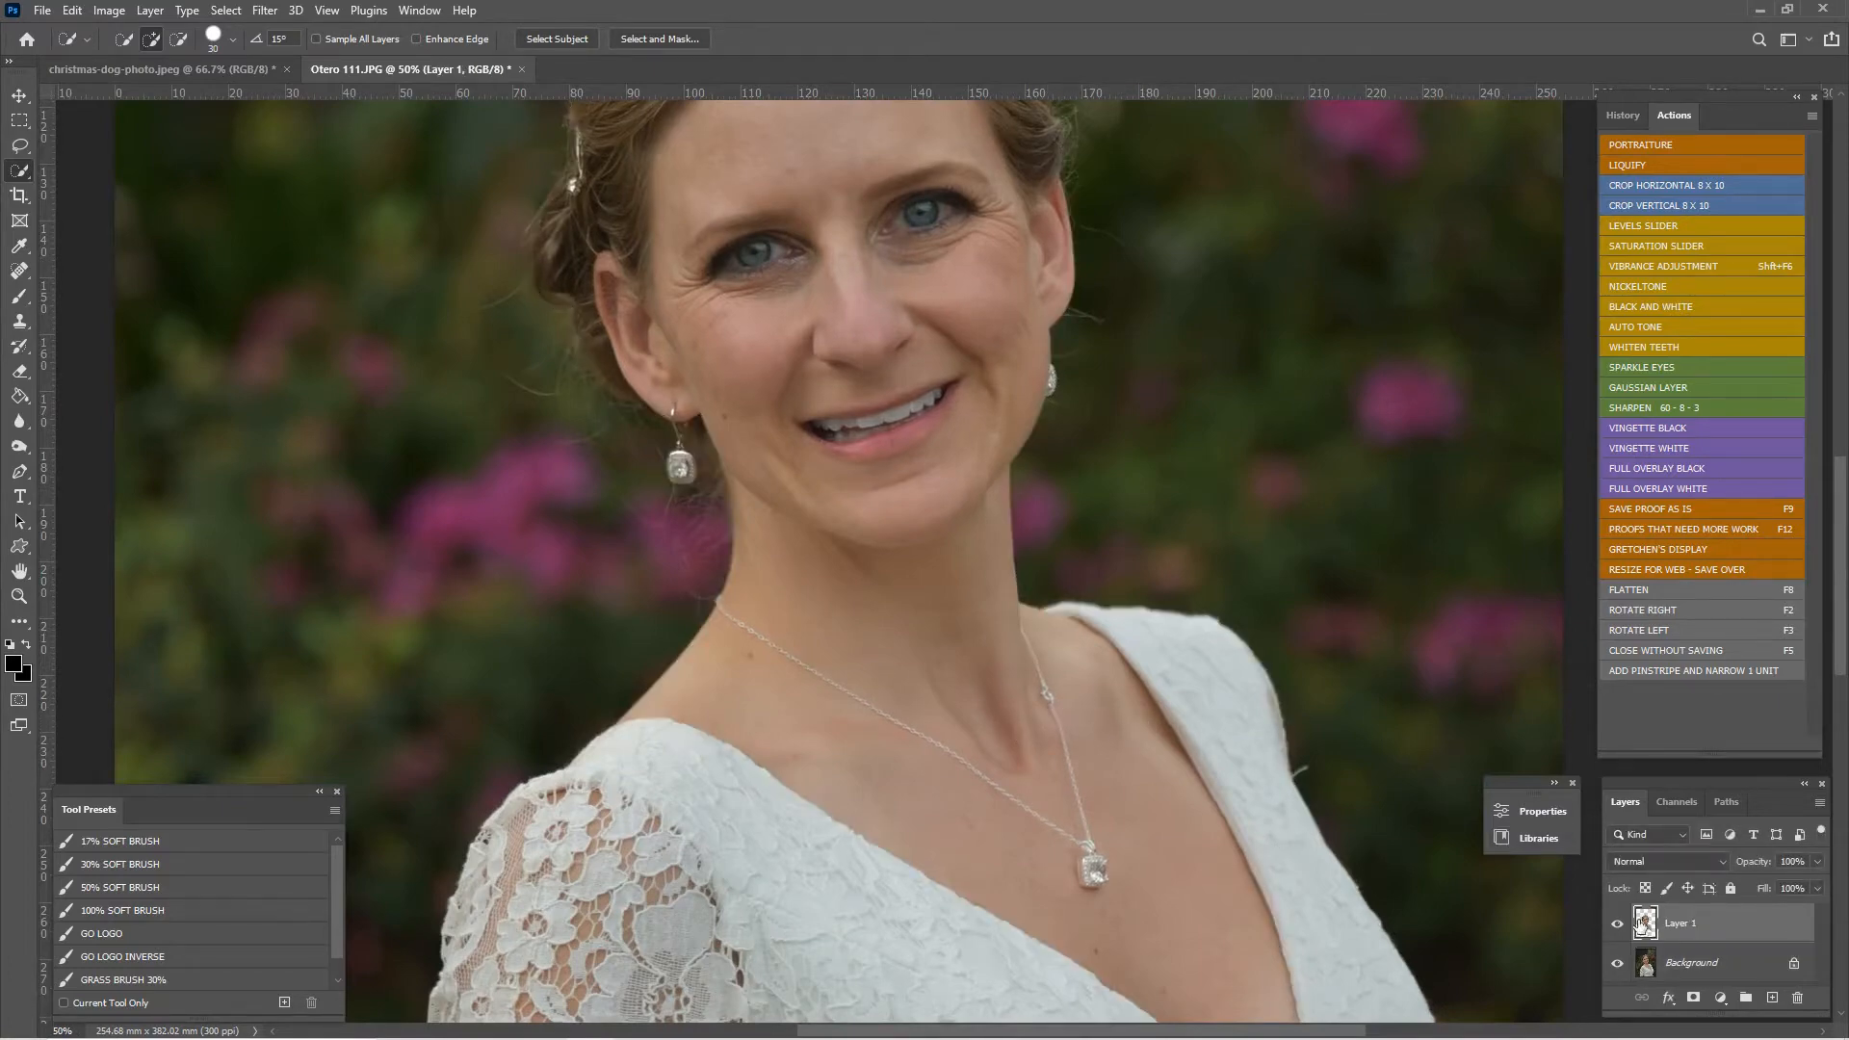
# Shift the cutout layer away from the original with the Move tool to check it, and revert the move in the history.
pyautogui.press('v')
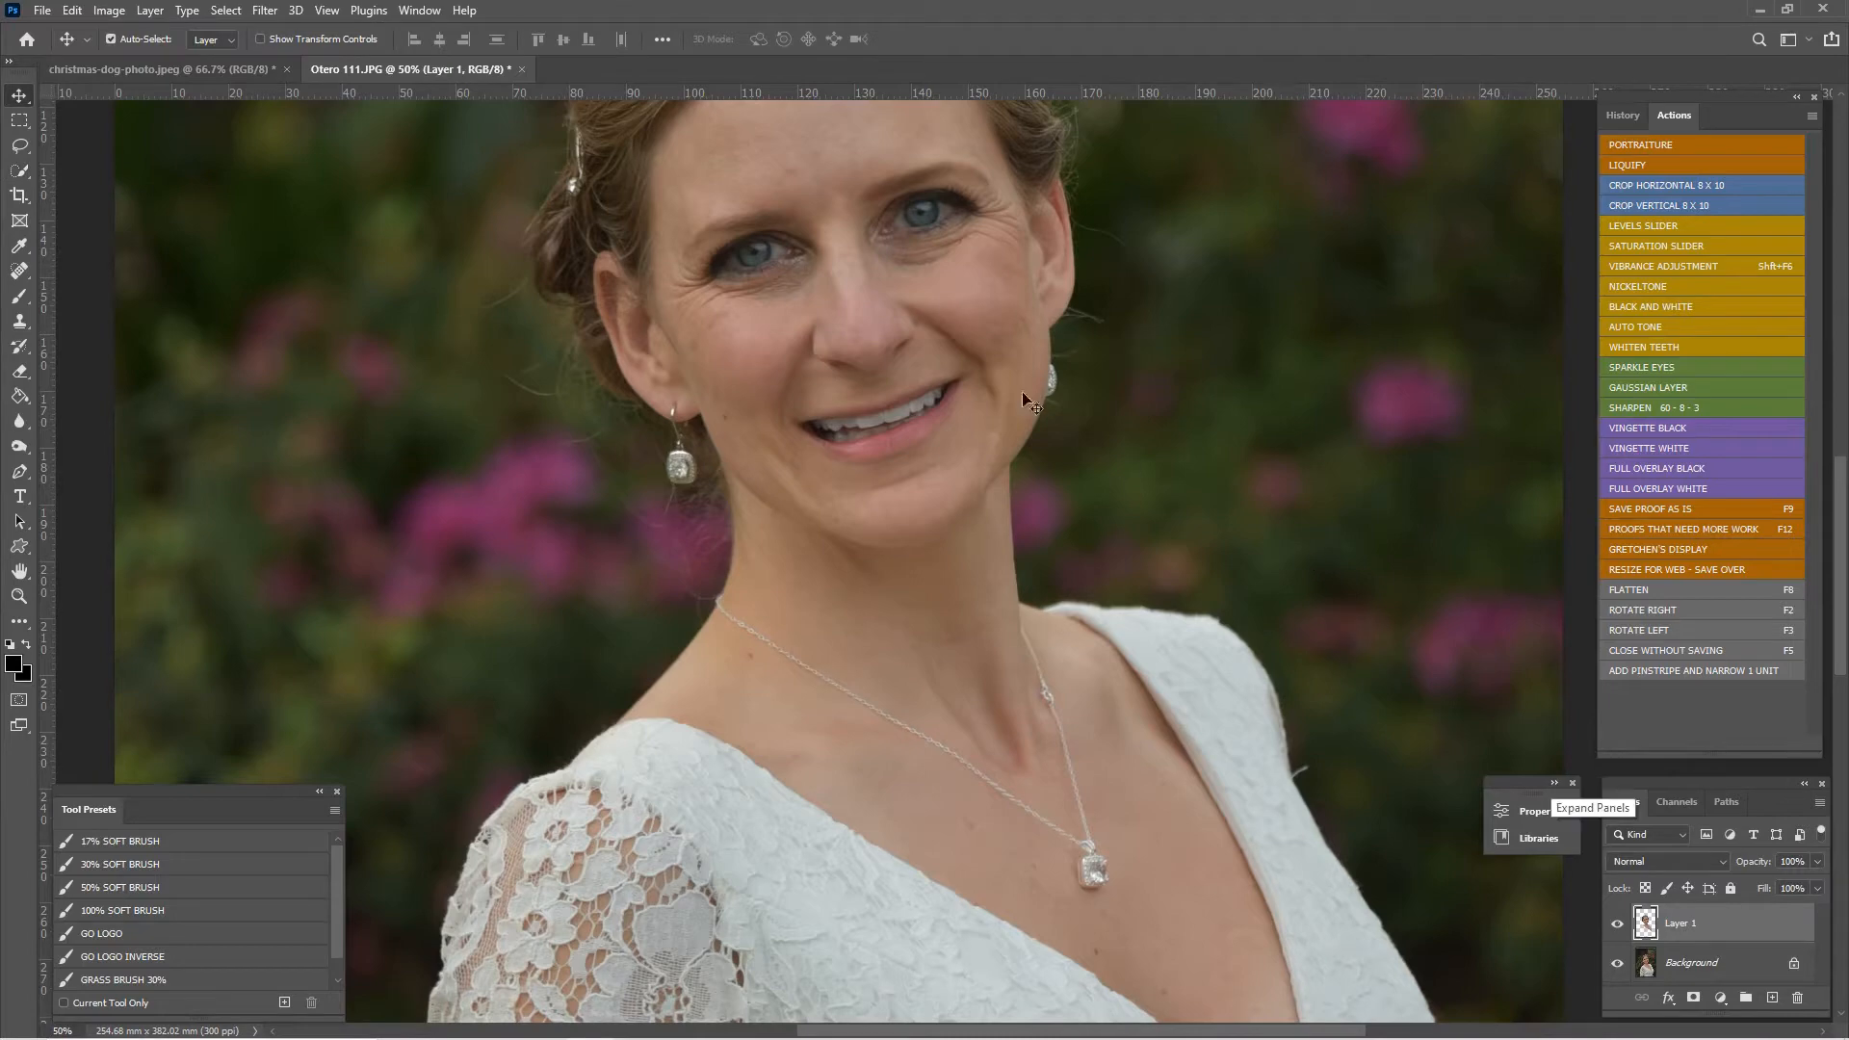
pyautogui.moveTo(954, 308); pyautogui.dragTo(799, 434)
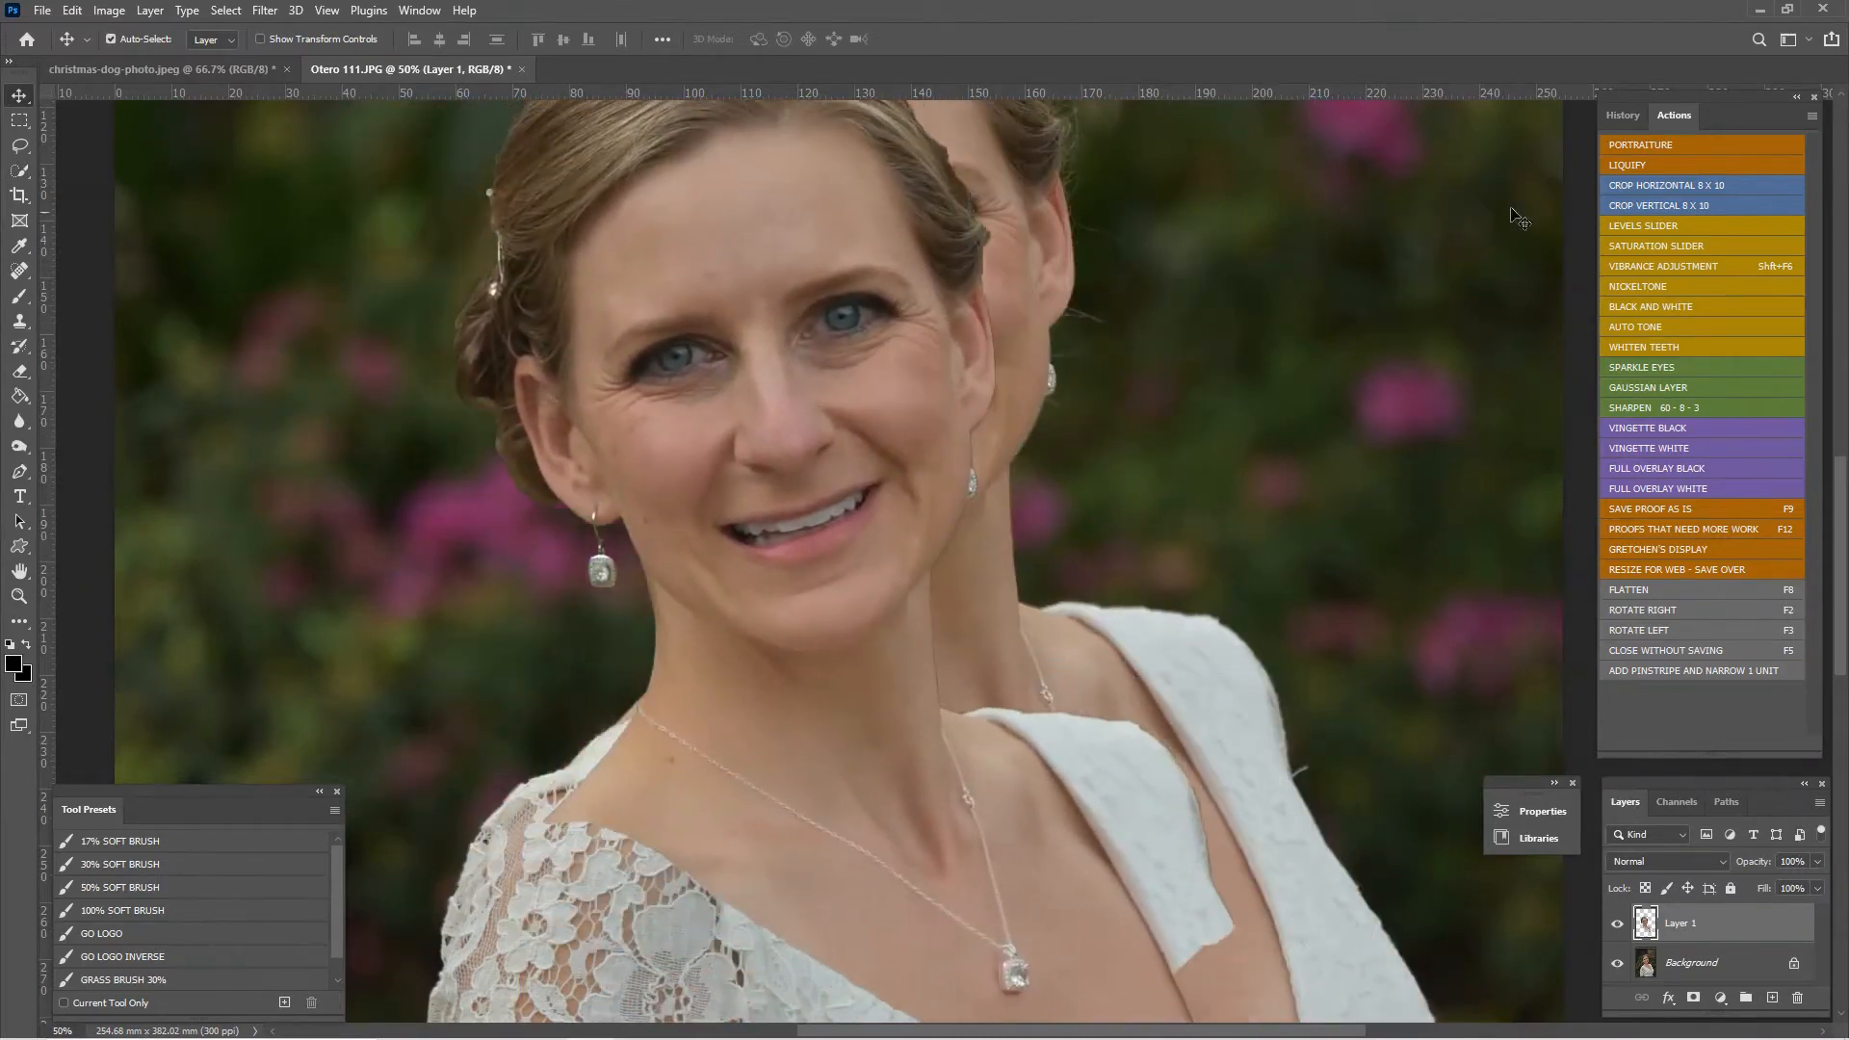
pyautogui.click(1622, 114)
pyautogui.click(1745, 691)
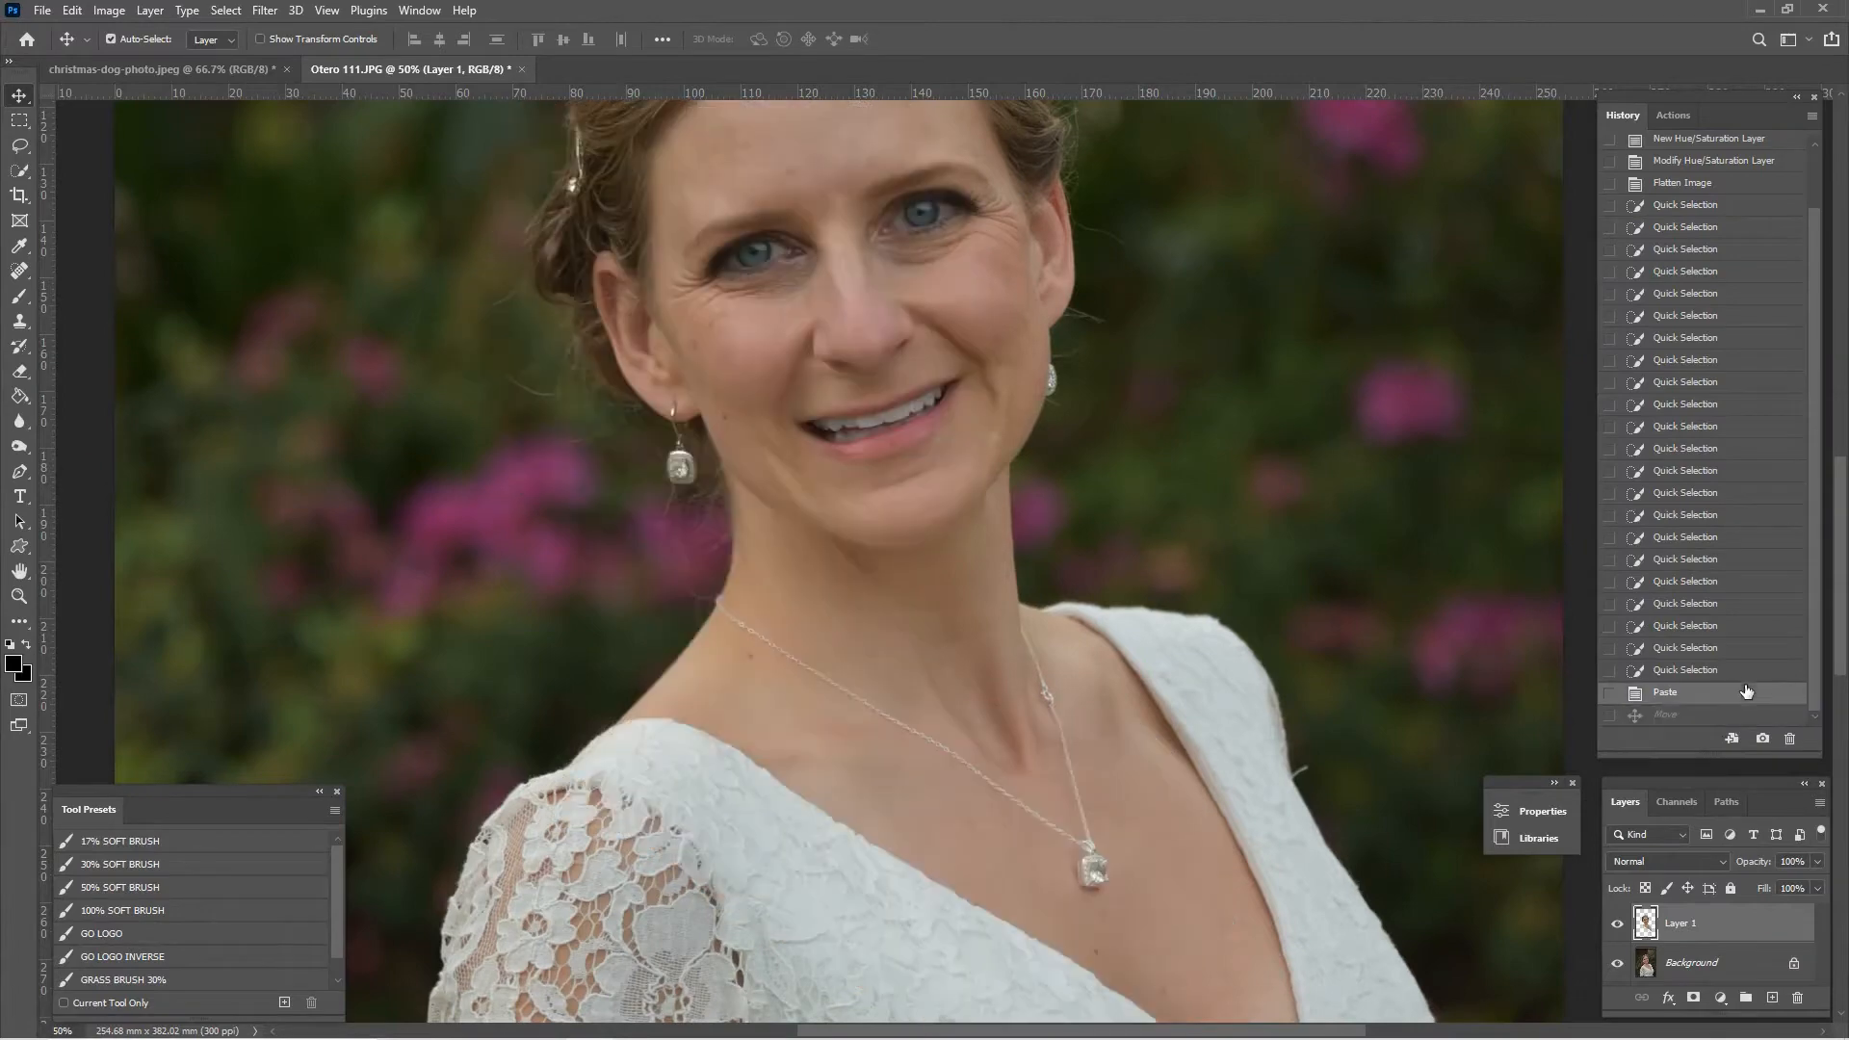
# Make the Background layer active beneath the cutout layer.
pyautogui.click(1734, 959)
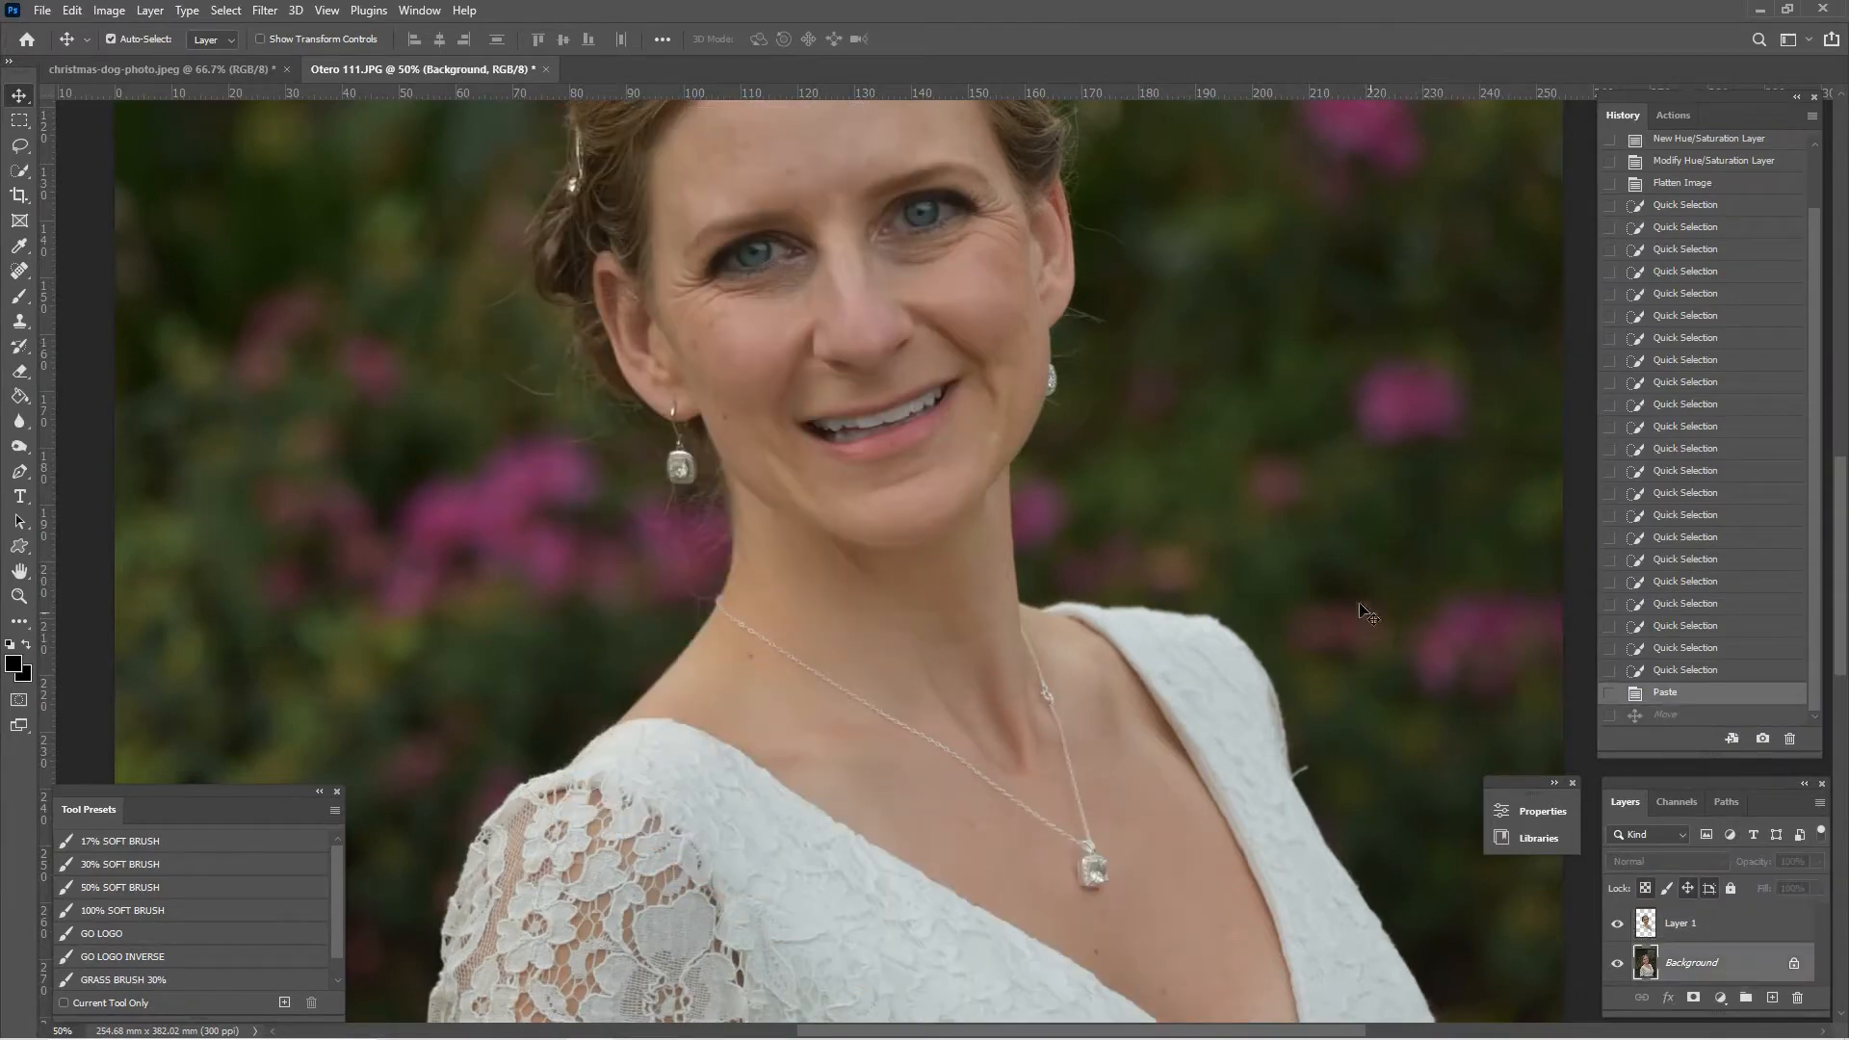
pyautogui.click(1726, 927)
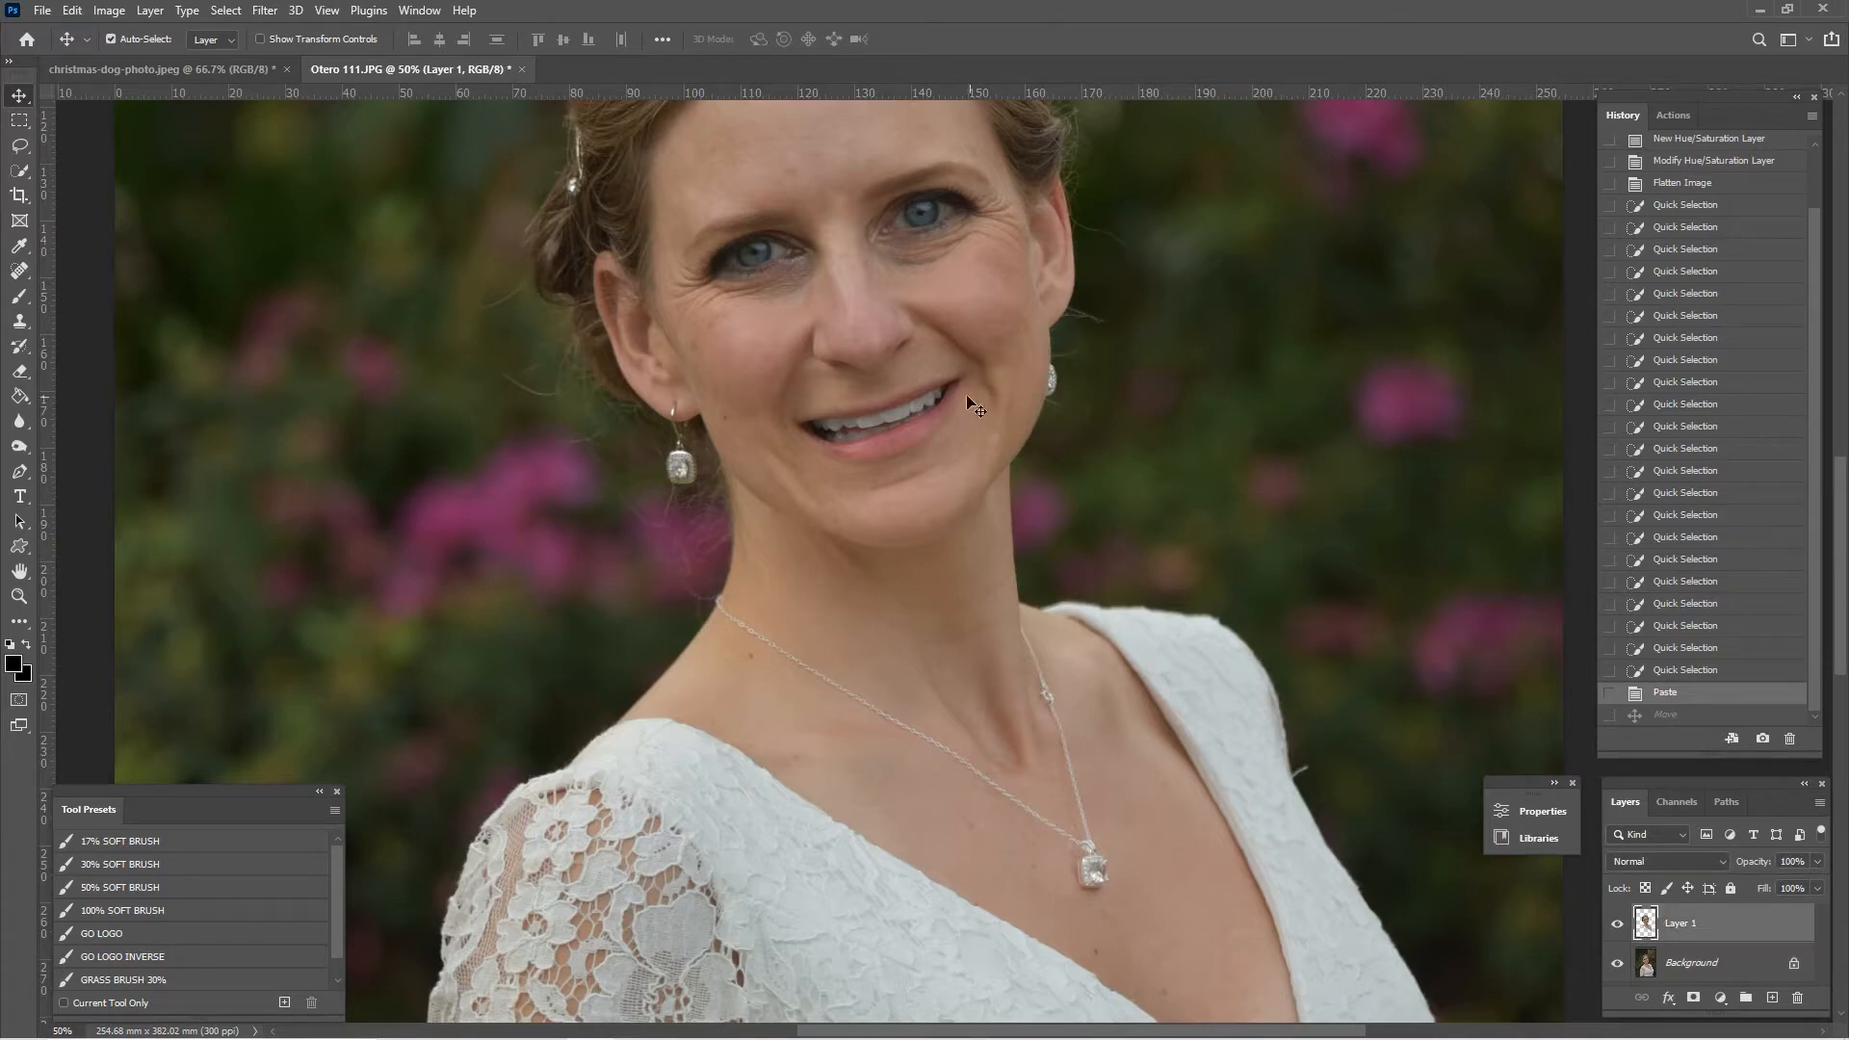
pyautogui.click(1730, 969)
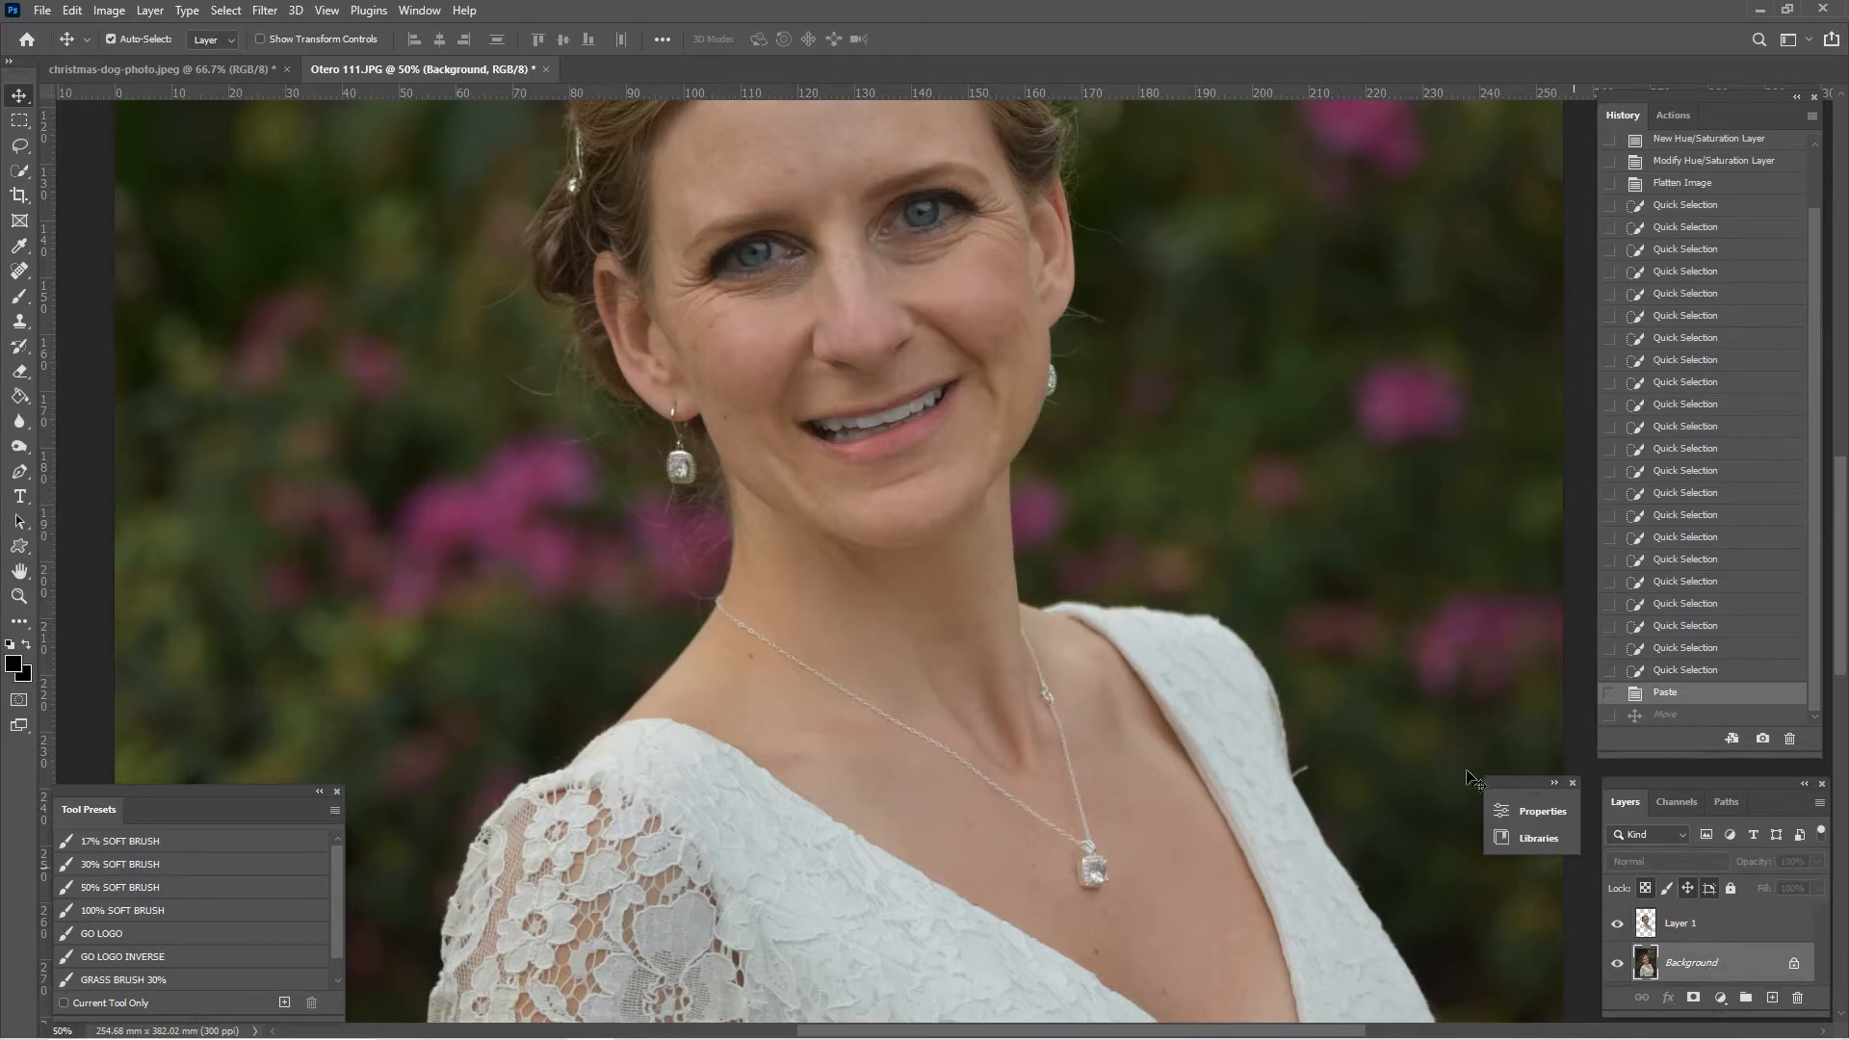
# Clone garden background over the stray hairs beside the bun and earring, using the Clone Stamp in Lighten mode at brush size 200.
pyautogui.moveTo(1257, 462); pyautogui.dragTo(1239, 653)
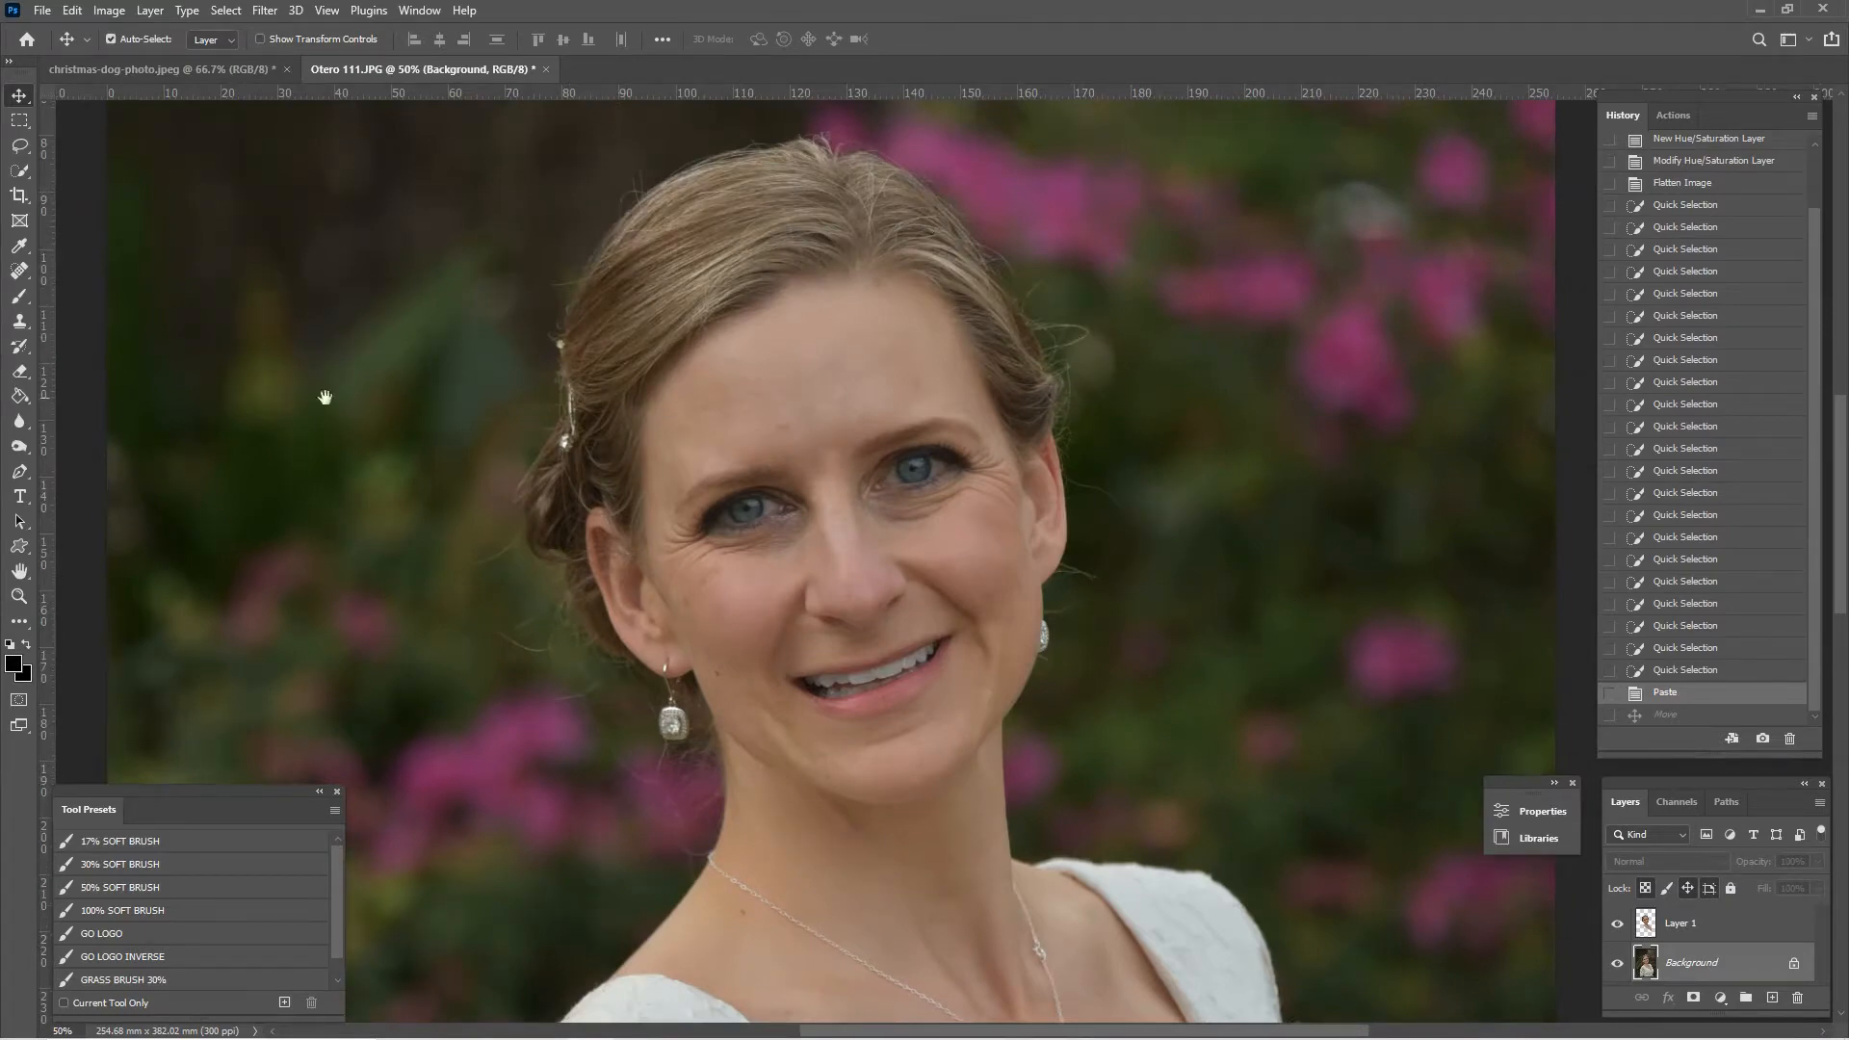
pyautogui.moveTo(324, 397); pyautogui.dragTo(446, 317)
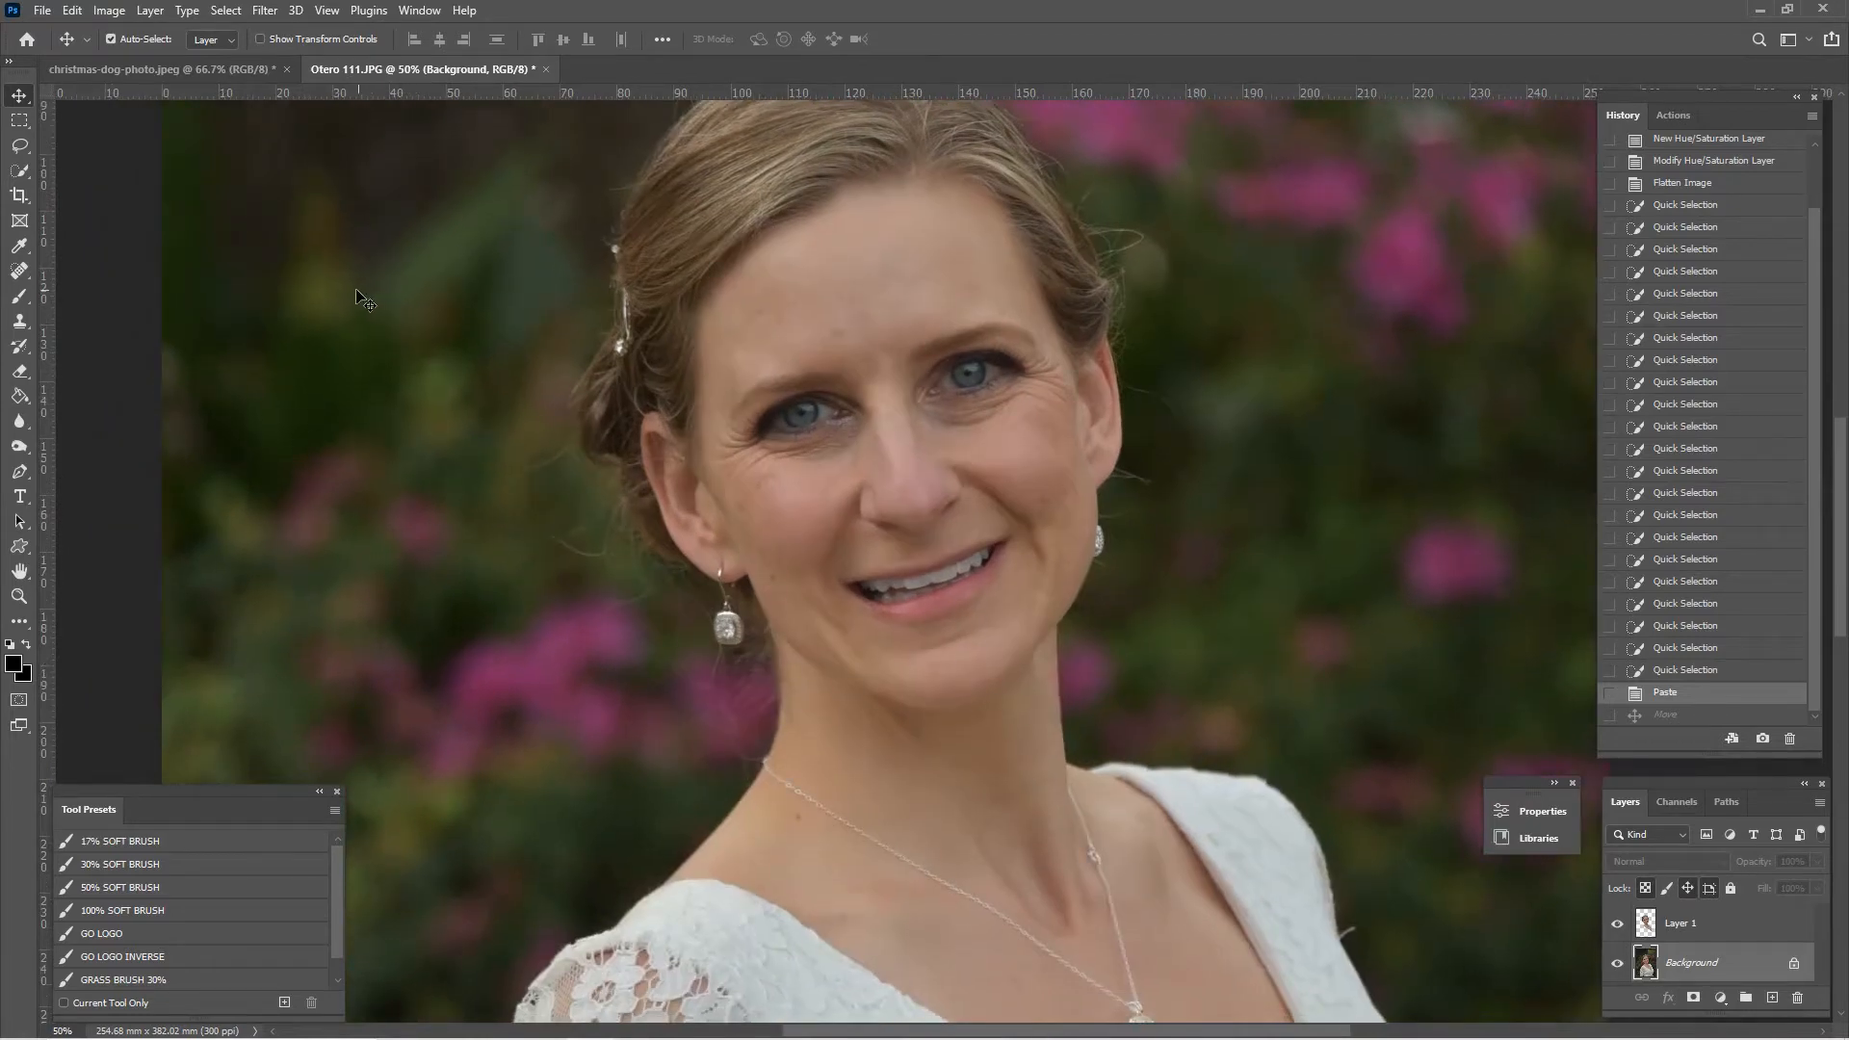
pyautogui.press('s')
pyautogui.click(310, 39)
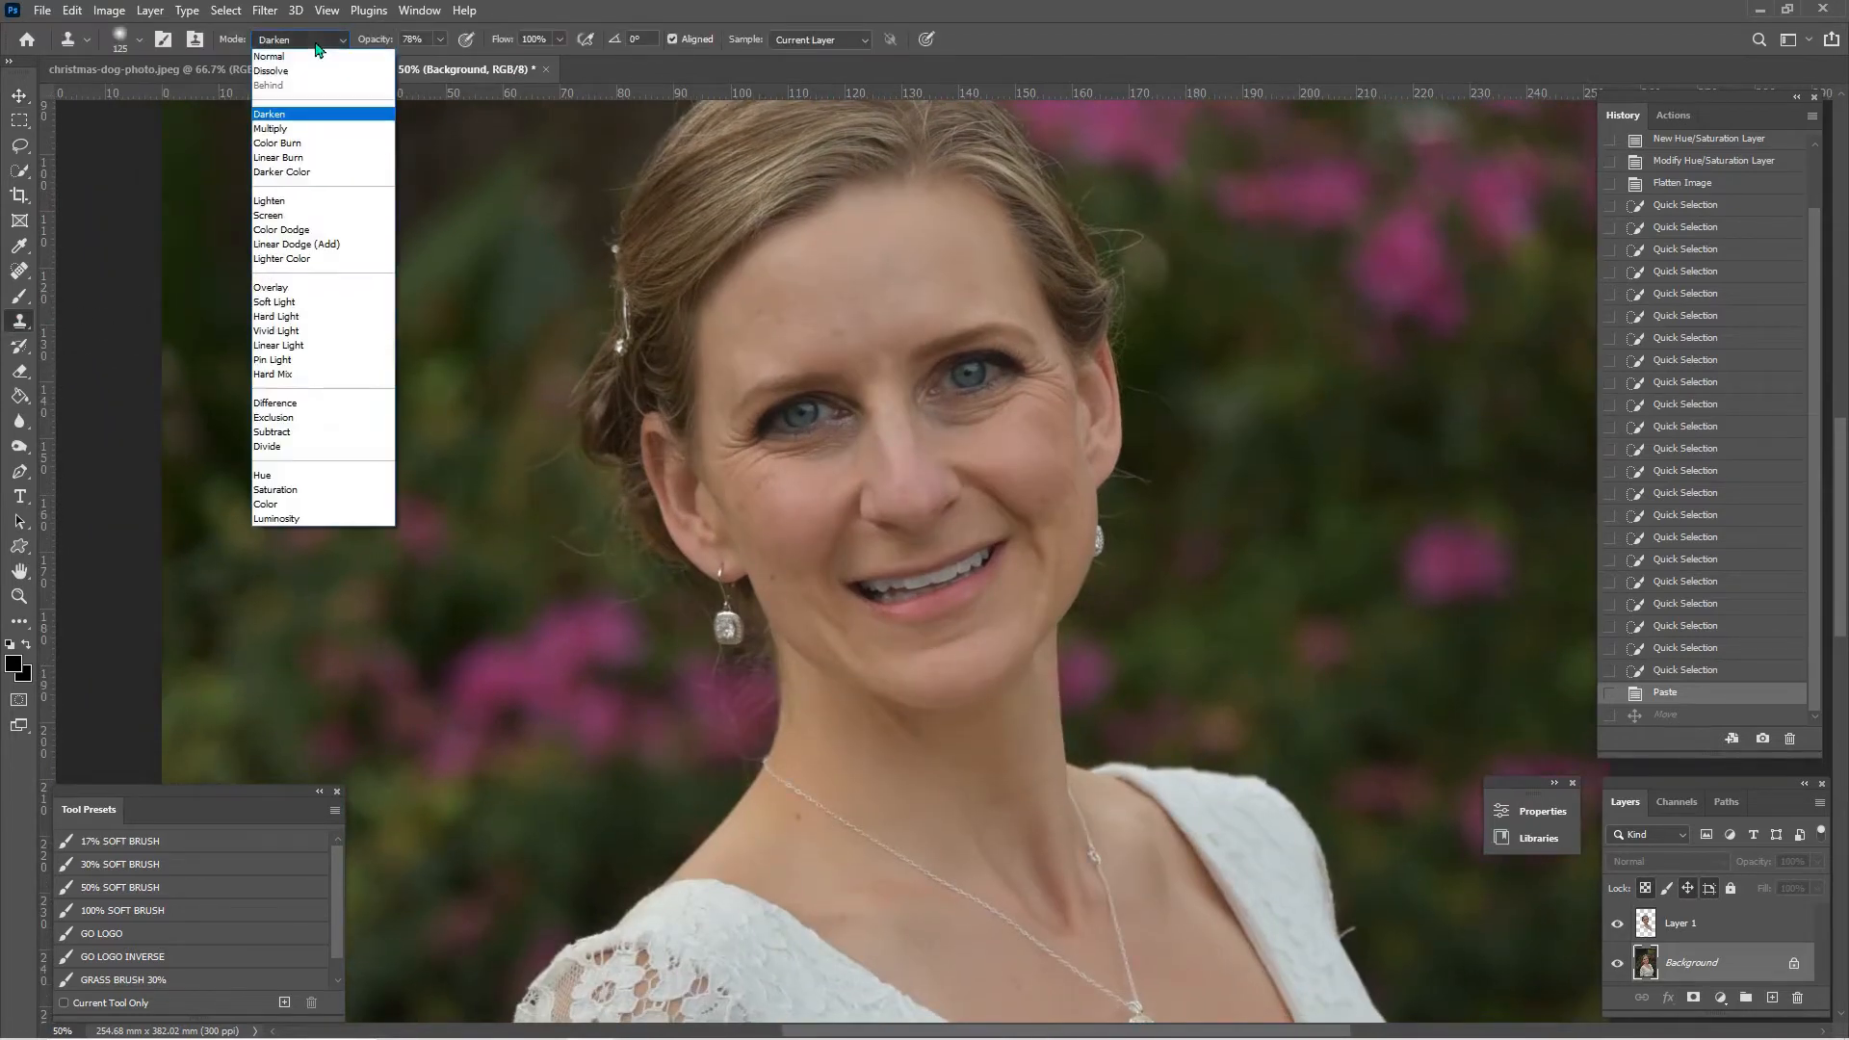
pyautogui.click(337, 205)
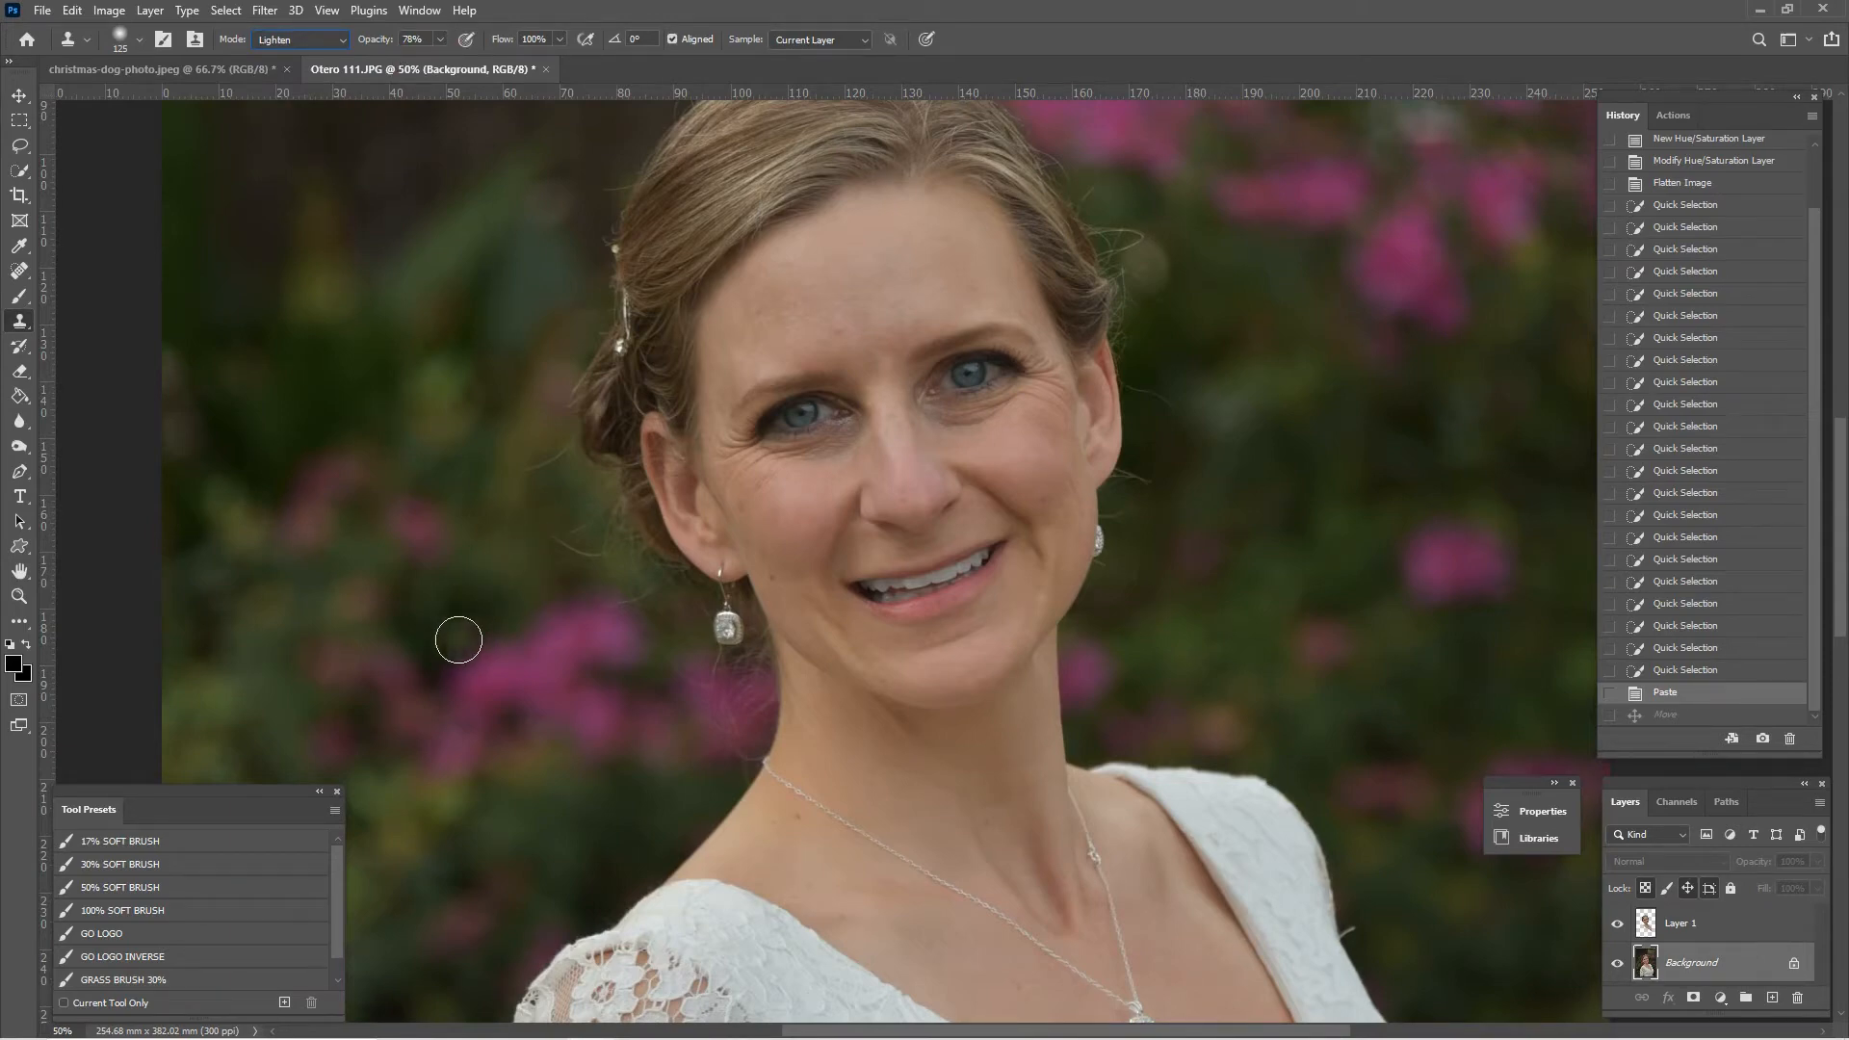
pyautogui.moveTo(458, 640); pyautogui.dragTo(483, 668)
pyautogui.press(']')
pyautogui.press(']')
pyautogui.press(']')
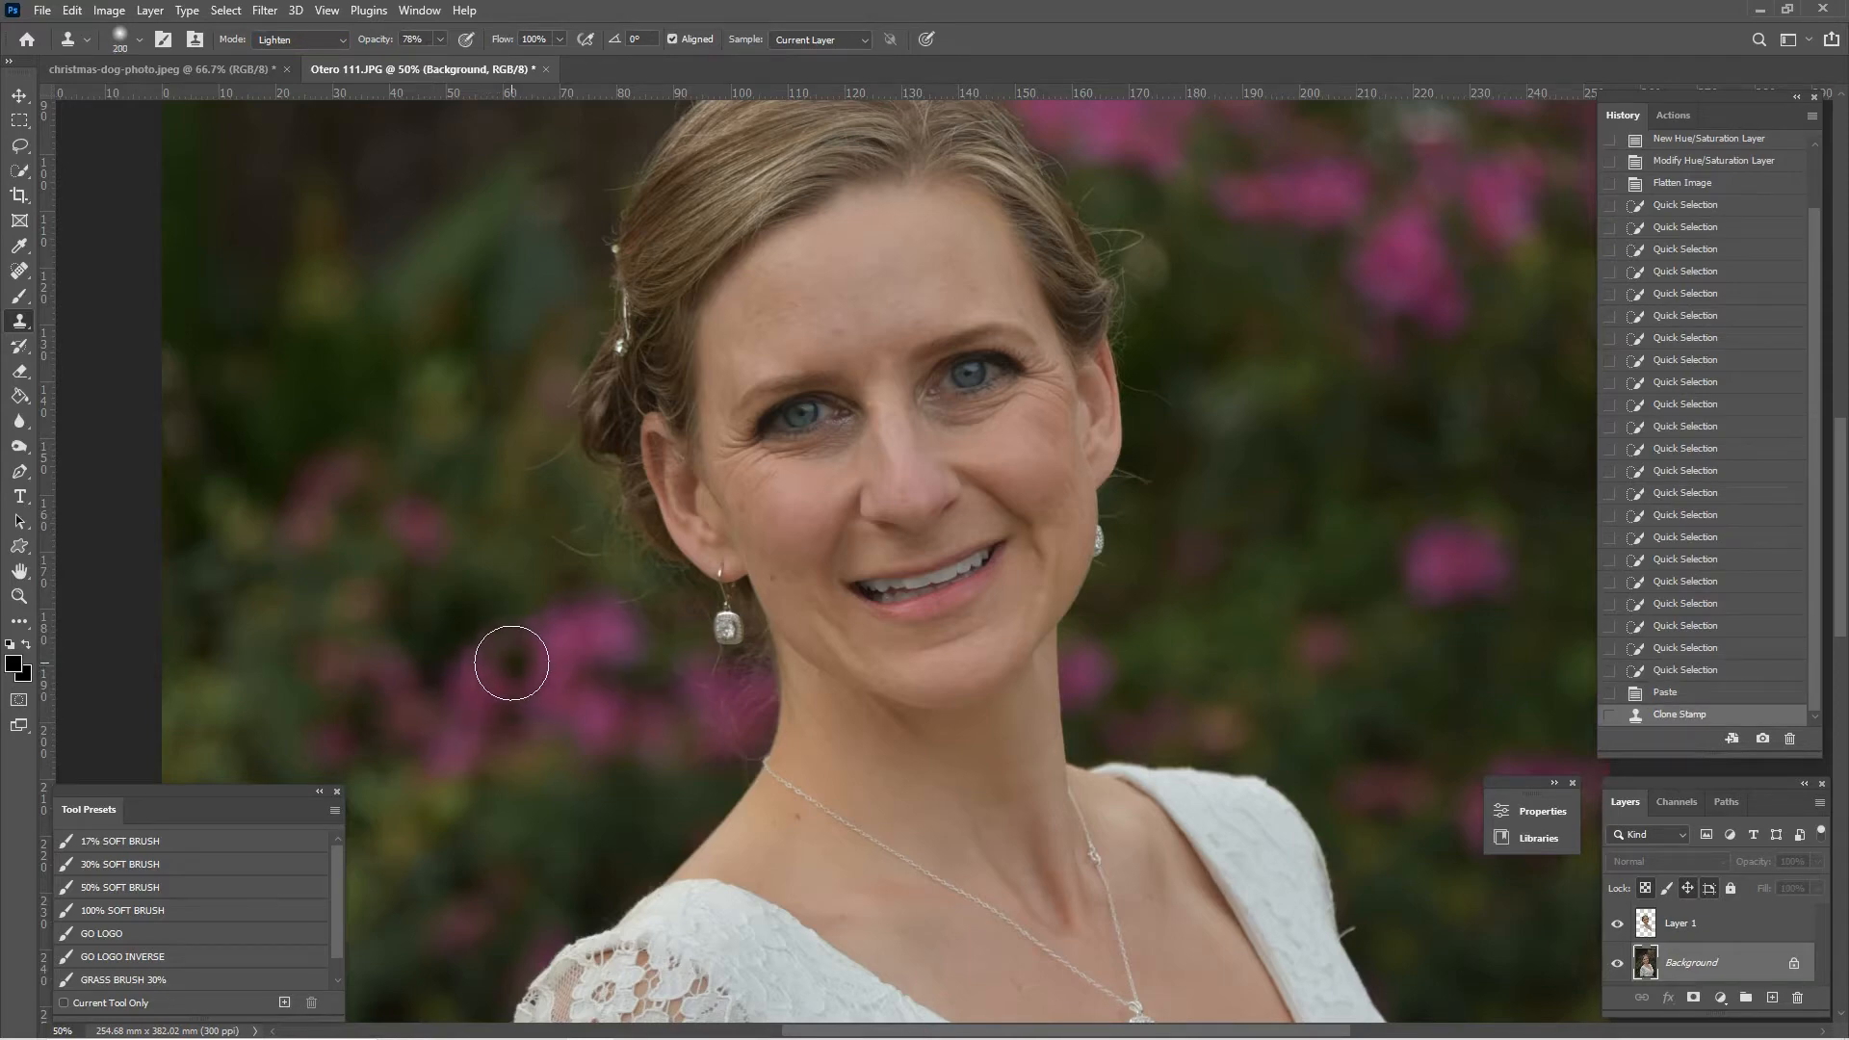
pyautogui.moveTo(503, 662)
pyautogui.mouseDown()
pyautogui.moveTo(627, 623)
pyautogui.moveTo(665, 693)
pyautogui.moveTo(747, 667)
pyautogui.moveTo(569, 487)
pyautogui.moveTo(627, 582)
pyautogui.moveTo(525, 533)
pyautogui.moveTo(584, 561)
pyautogui.moveTo(570, 457)
pyautogui.moveTo(598, 572)
pyautogui.moveTo(535, 337)
pyautogui.mouseUp()
# Clone background over the flyaway hairs beside the far ear and next to the neck below the earring, still in Lighten mode.
pyautogui.moveTo(536, 337)
pyautogui.mouseDown()
pyautogui.moveTo(484, 488)
pyautogui.moveTo(443, 484)
pyautogui.mouseUp()
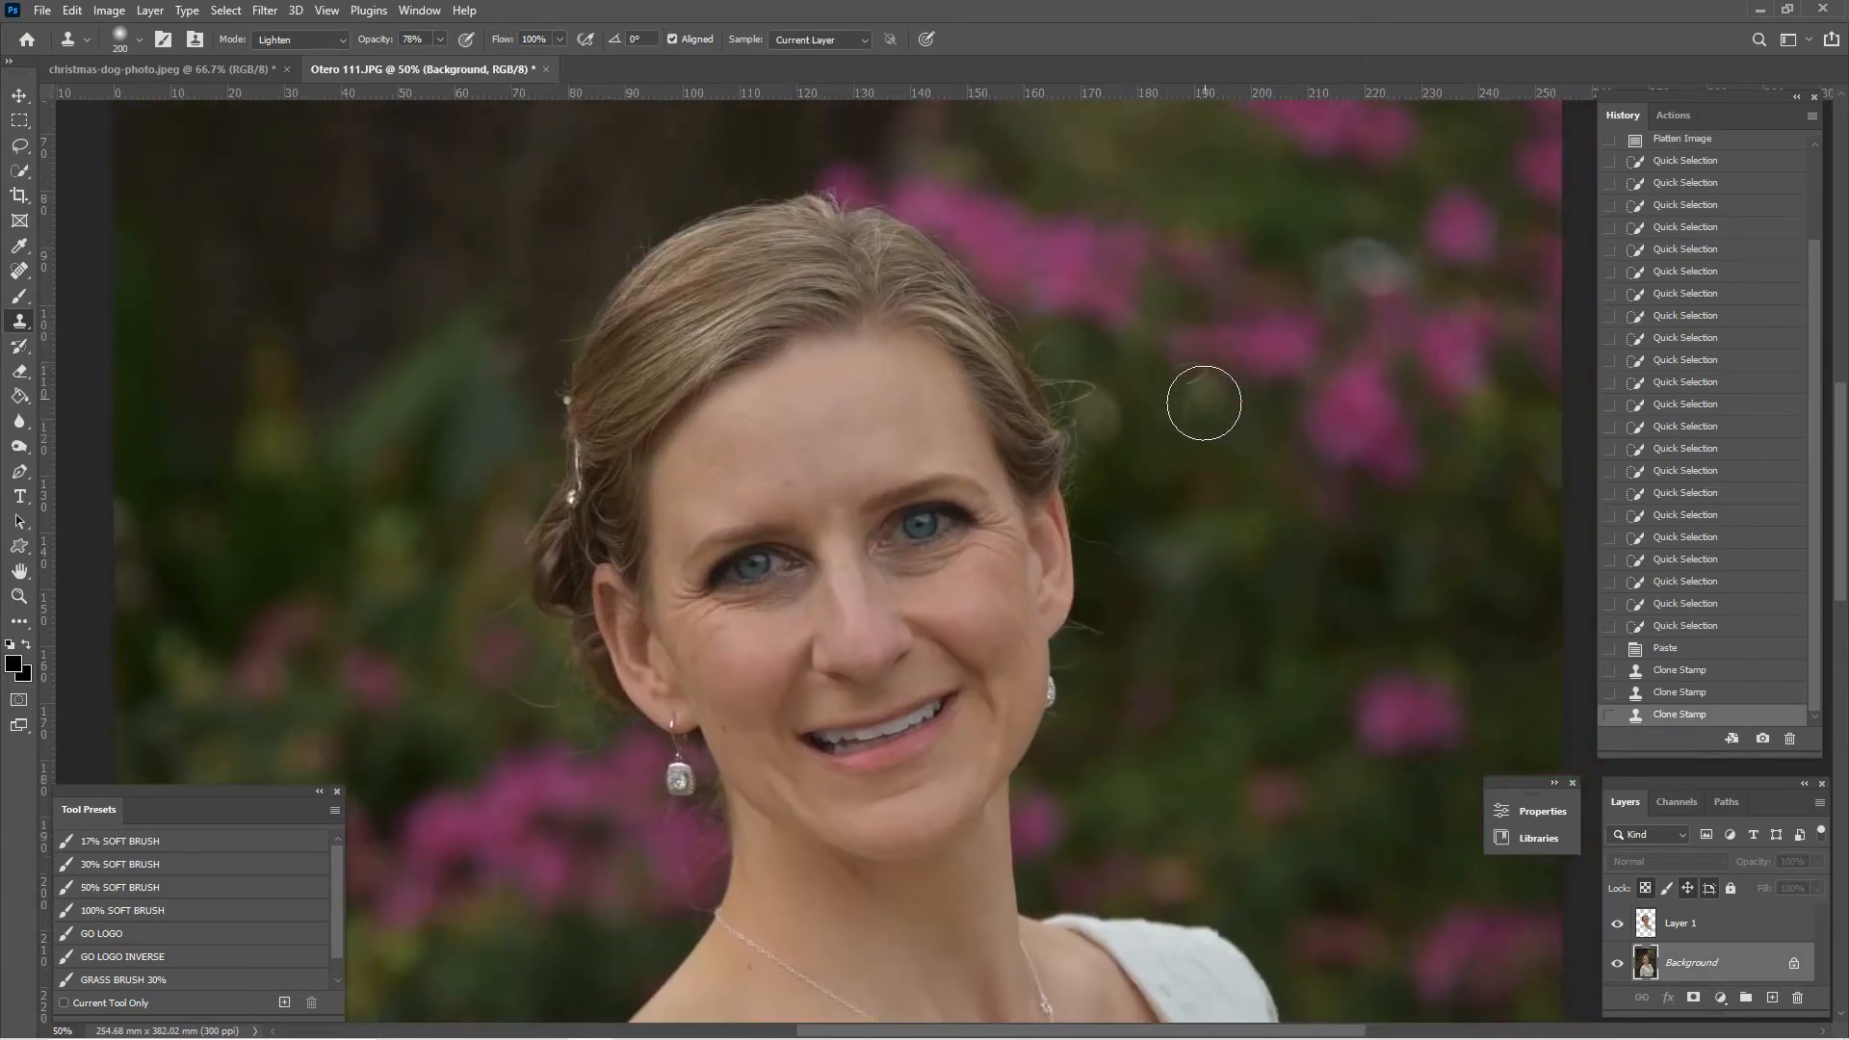
pyautogui.moveTo(1093, 379)
pyautogui.mouseDown()
pyautogui.moveTo(1129, 505)
pyautogui.moveTo(1089, 662)
pyautogui.moveTo(1104, 542)
pyautogui.moveTo(1077, 372)
pyautogui.moveTo(1164, 495)
pyautogui.mouseUp()
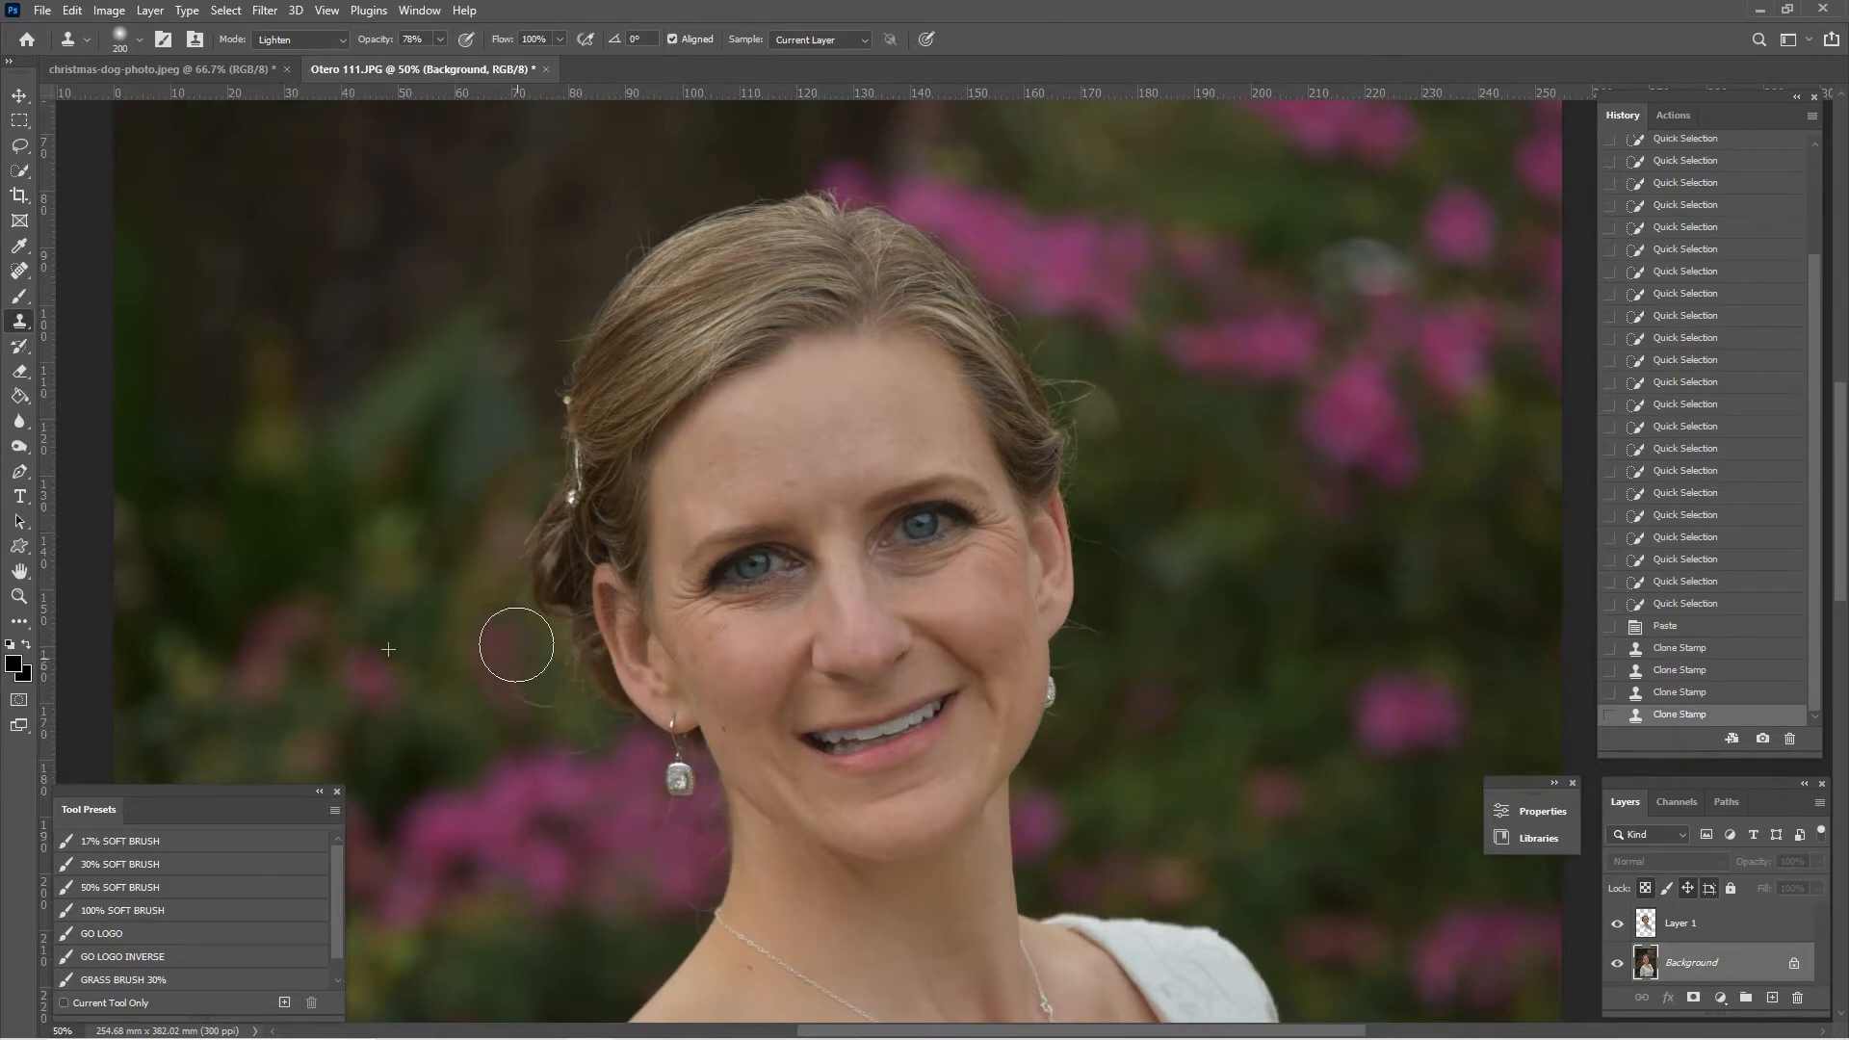
pyautogui.moveTo(664, 829)
pyautogui.mouseDown()
pyautogui.moveTo(686, 869)
pyautogui.moveTo(669, 894)
pyautogui.moveTo(635, 857)
pyautogui.mouseUp()
# With the Clone Stamp in Darken mode, clone background over the light stray hairs beneath the near ear and along the far side of the head.
pyautogui.click(301, 39)
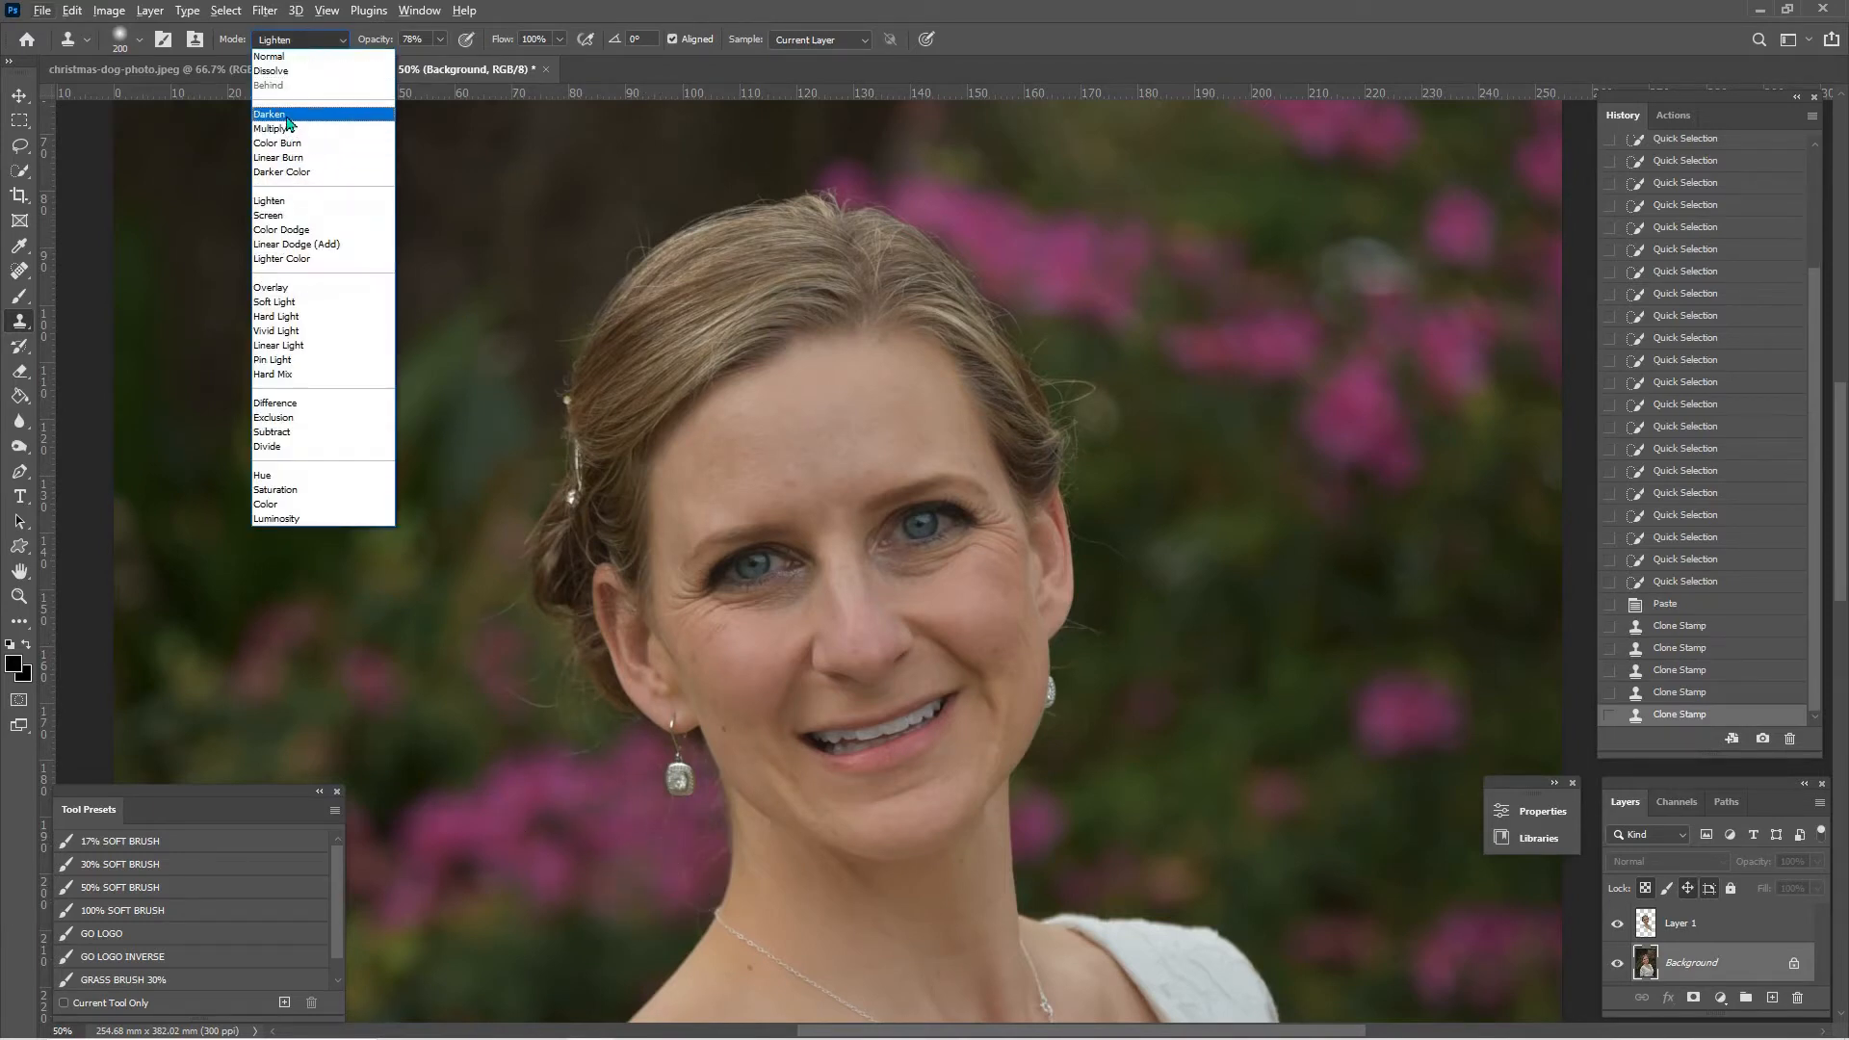
pyautogui.click(288, 116)
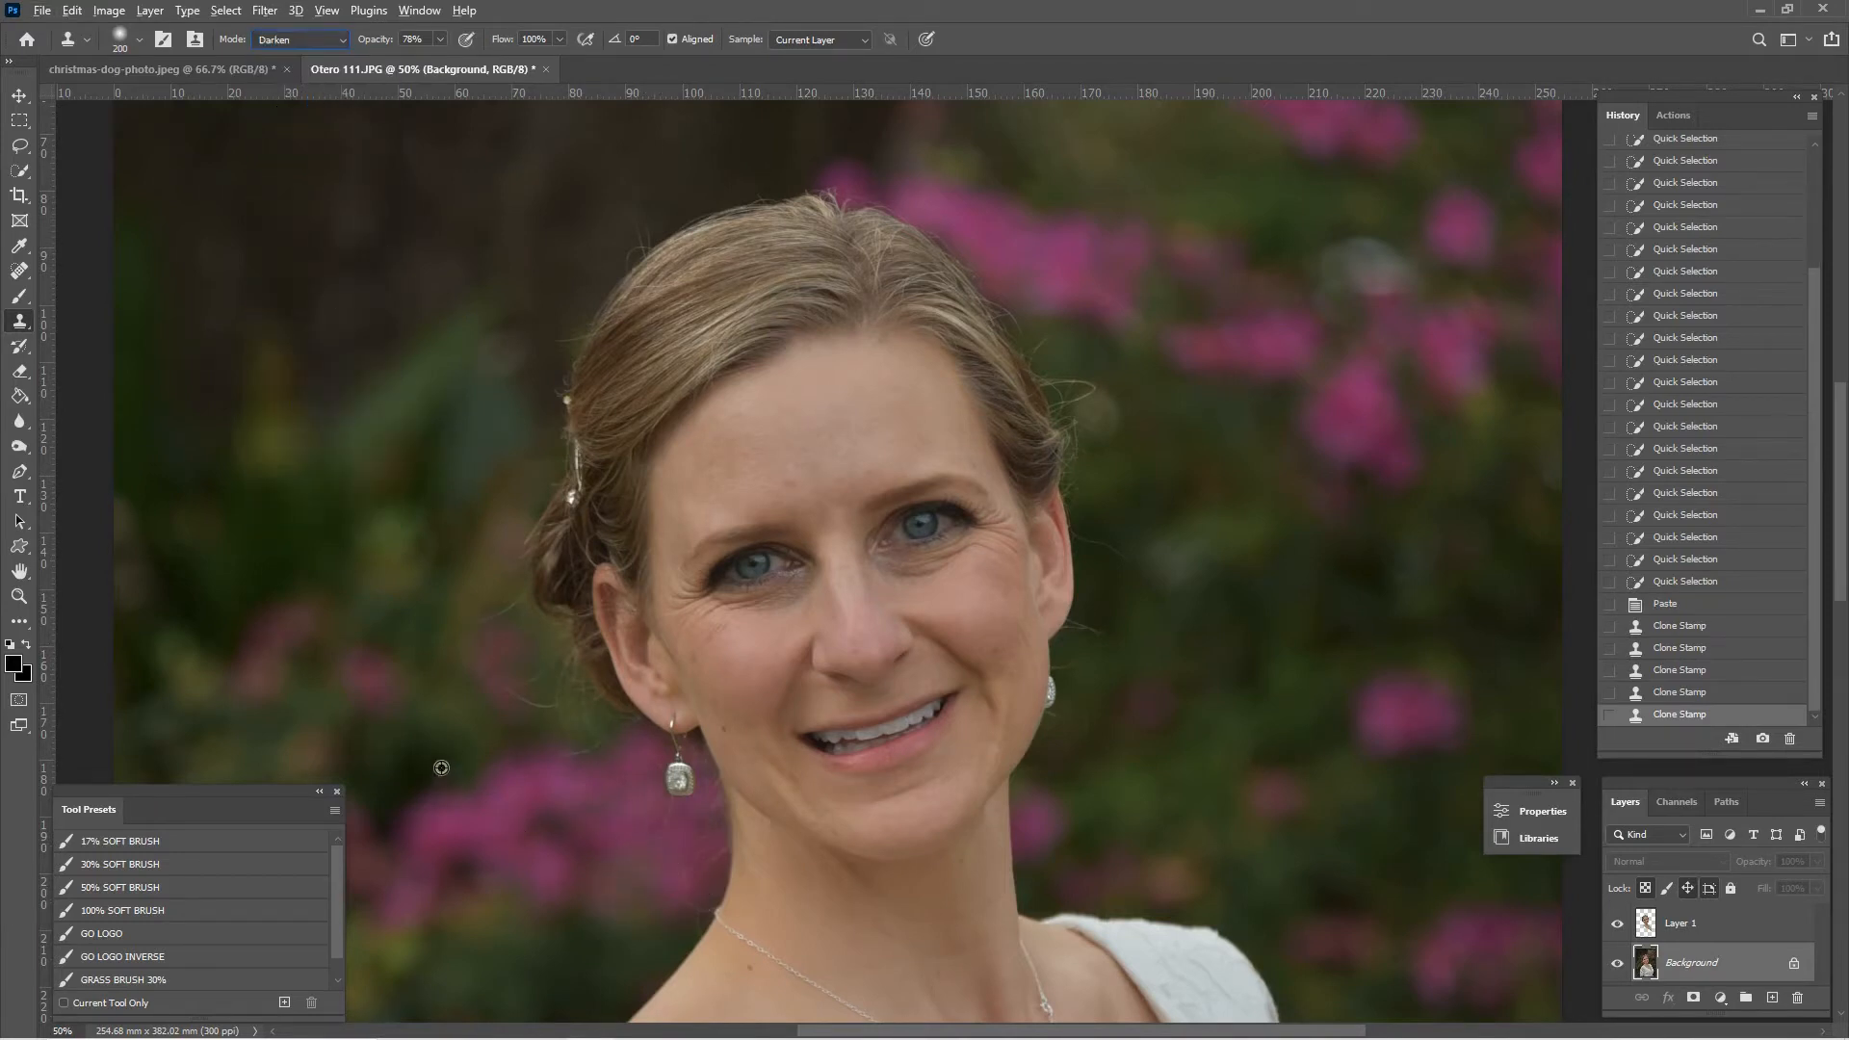
pyautogui.moveTo(578, 702)
pyautogui.mouseDown()
pyautogui.moveTo(530, 619)
pyautogui.moveTo(501, 605)
pyautogui.moveTo(478, 671)
pyautogui.moveTo(689, 800)
pyautogui.moveTo(692, 865)
pyautogui.moveTo(620, 859)
pyautogui.moveTo(684, 894)
pyautogui.mouseUp()
pyautogui.moveTo(1073, 674)
pyautogui.mouseDown()
pyautogui.moveTo(1098, 578)
pyautogui.moveTo(1090, 401)
pyautogui.moveTo(1052, 282)
pyautogui.mouseUp()
pyautogui.keyDown('alt'); pyautogui.click(1217, 407); pyautogui.keyUp('alt')
pyautogui.moveTo(1067, 358)
pyautogui.mouseDown()
pyautogui.moveTo(1081, 376)
pyautogui.moveTo(1027, 267)
pyautogui.mouseUp()
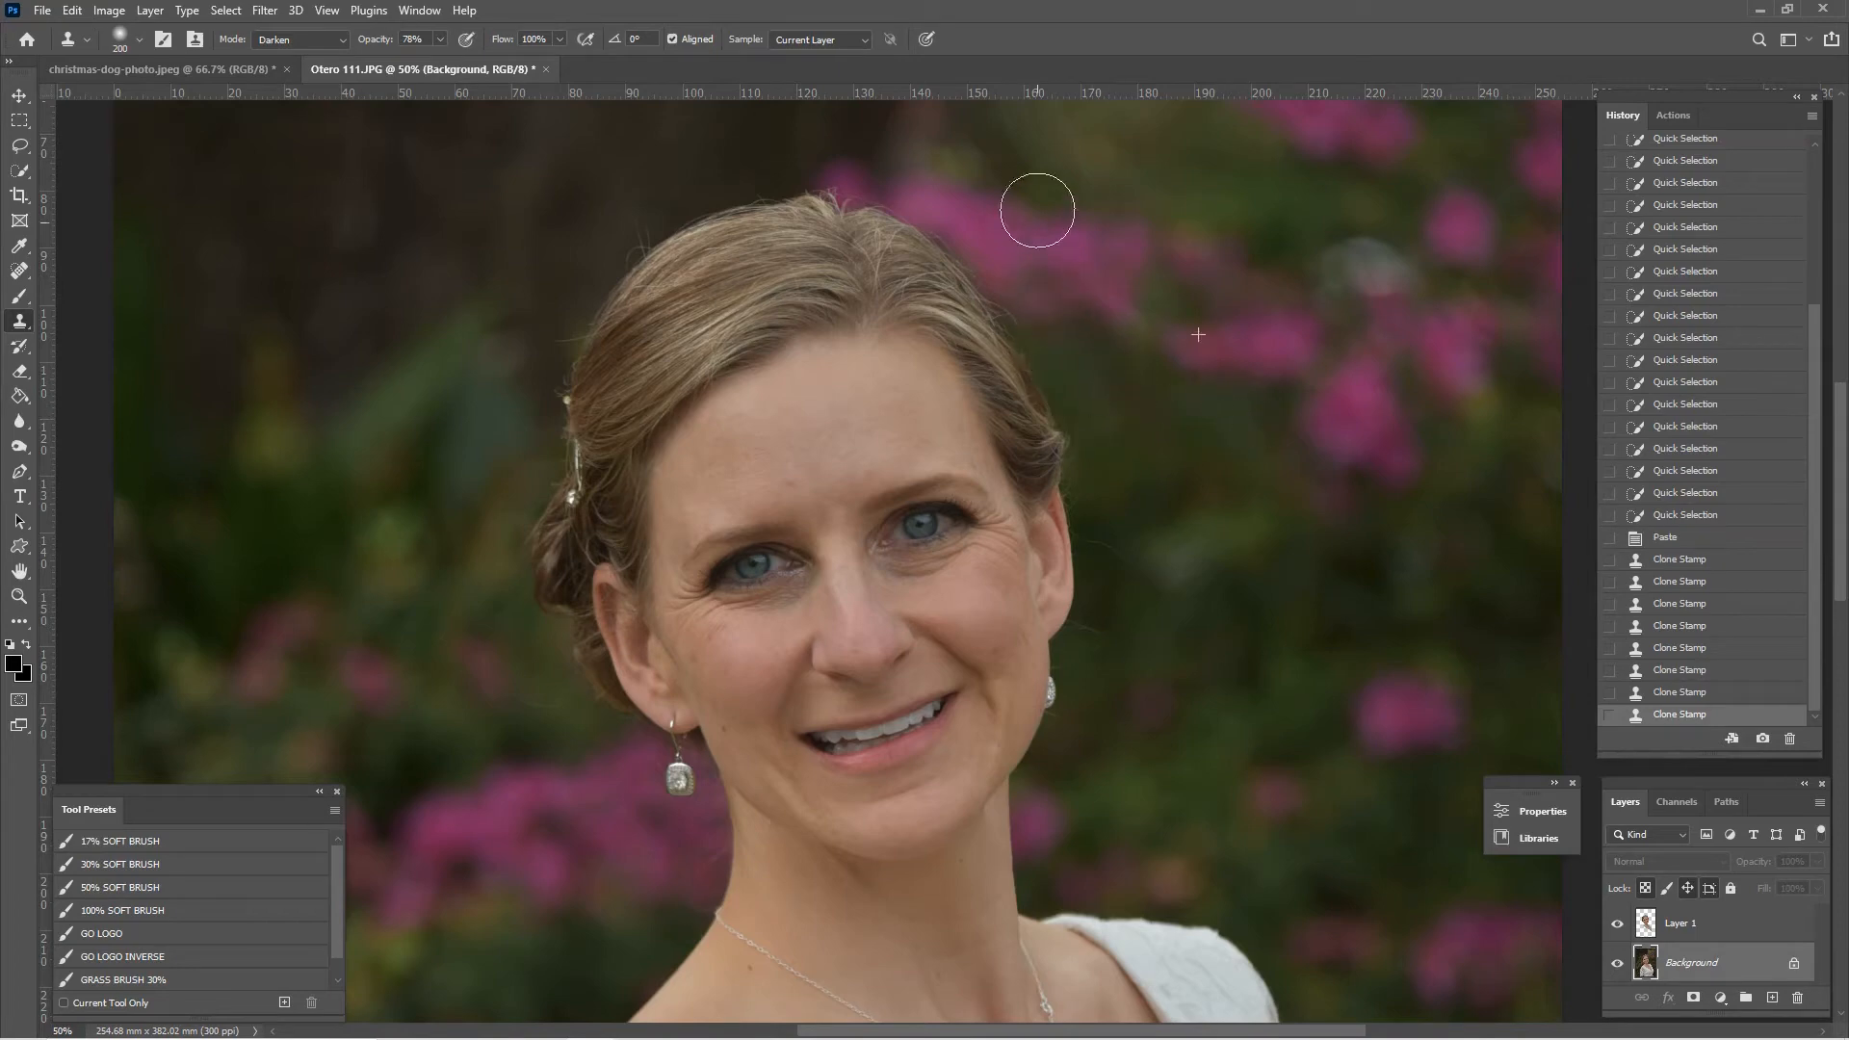
# Clone freshly sampled background along the near side of the head, from the upper hairline past the bun to below the ear.
pyautogui.keyDown('alt'); pyautogui.click(494, 168); pyautogui.keyUp('alt')
pyautogui.moveTo(616, 196)
pyautogui.mouseDown()
pyautogui.moveTo(623, 222)
pyautogui.moveTo(564, 270)
pyautogui.moveTo(490, 556)
pyautogui.mouseUp()
pyautogui.keyDown('alt'); pyautogui.click(456, 372); pyautogui.keyUp('alt')
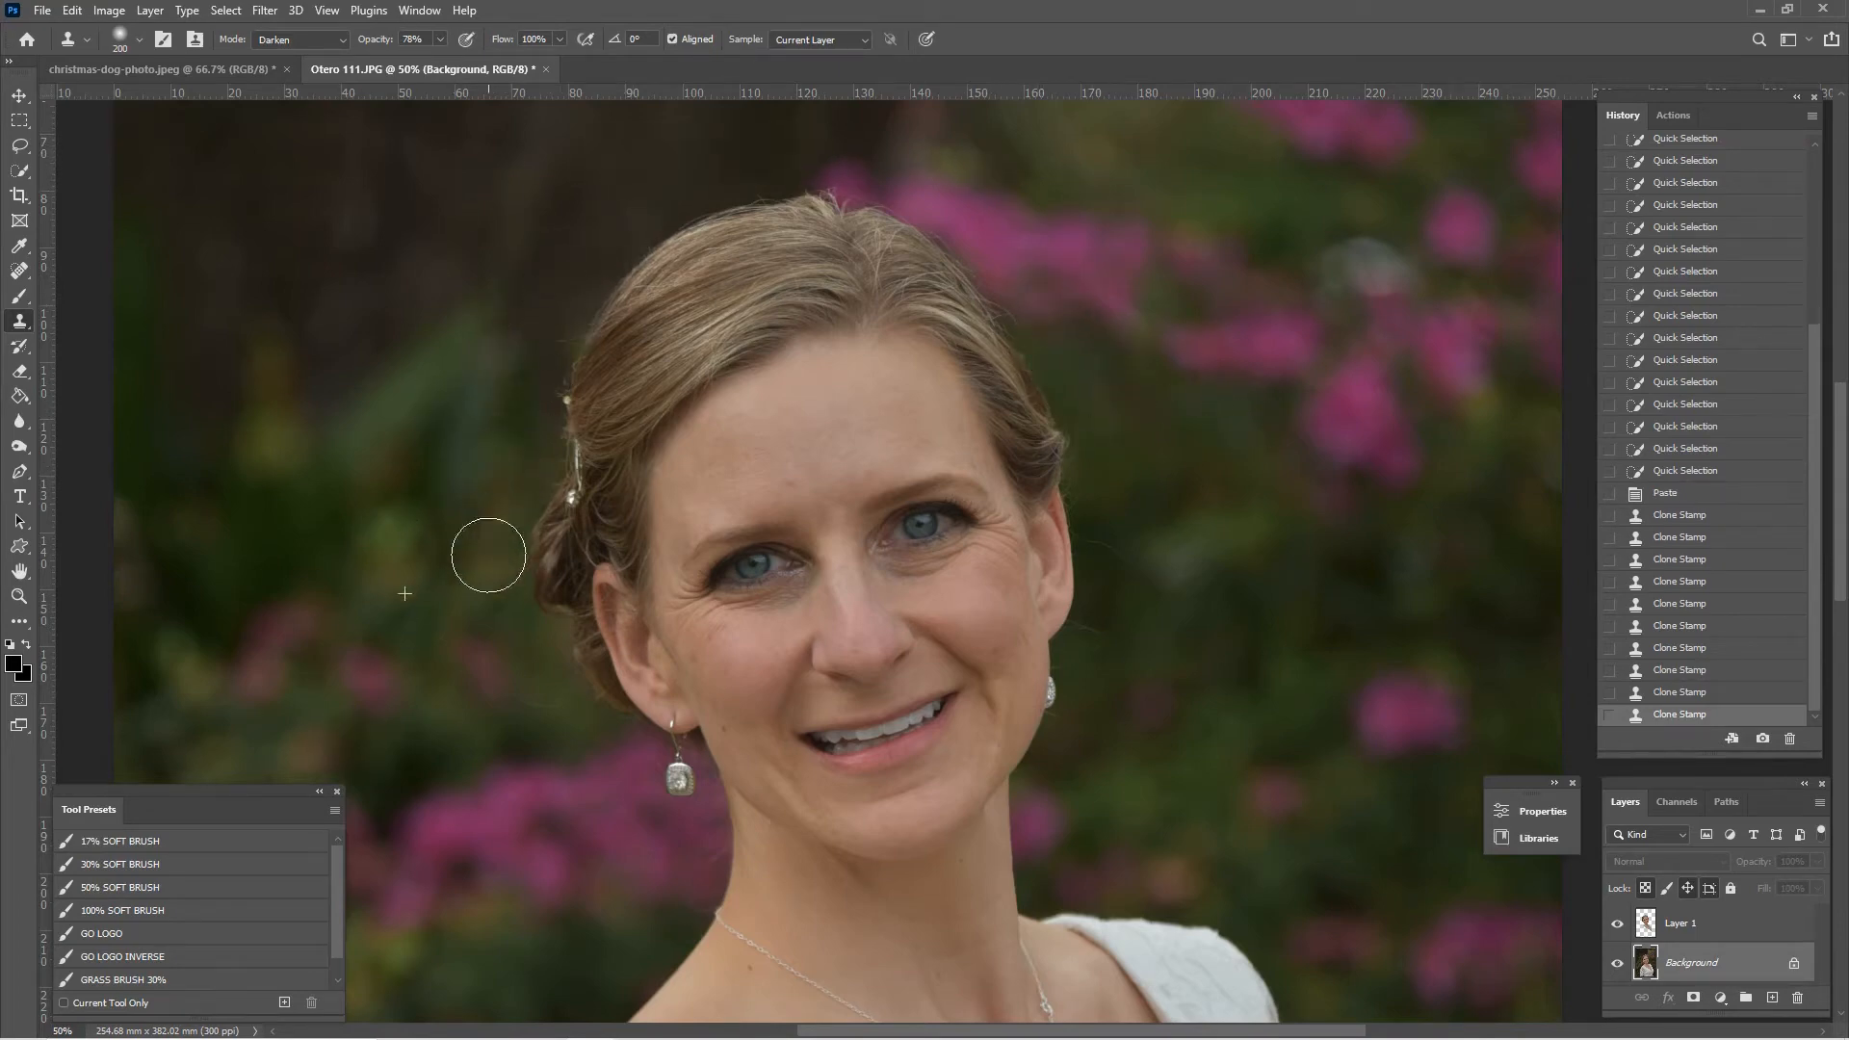
pyautogui.keyDown('alt'); pyautogui.click(419, 671); pyautogui.keyUp('alt')
pyautogui.keyDown('alt'); pyautogui.click(388, 760); pyautogui.keyUp('alt')
pyautogui.moveTo(532, 701); pyautogui.dragTo(454, 651)
pyautogui.keyDown('alt'); pyautogui.click(404, 578); pyautogui.keyUp('alt')
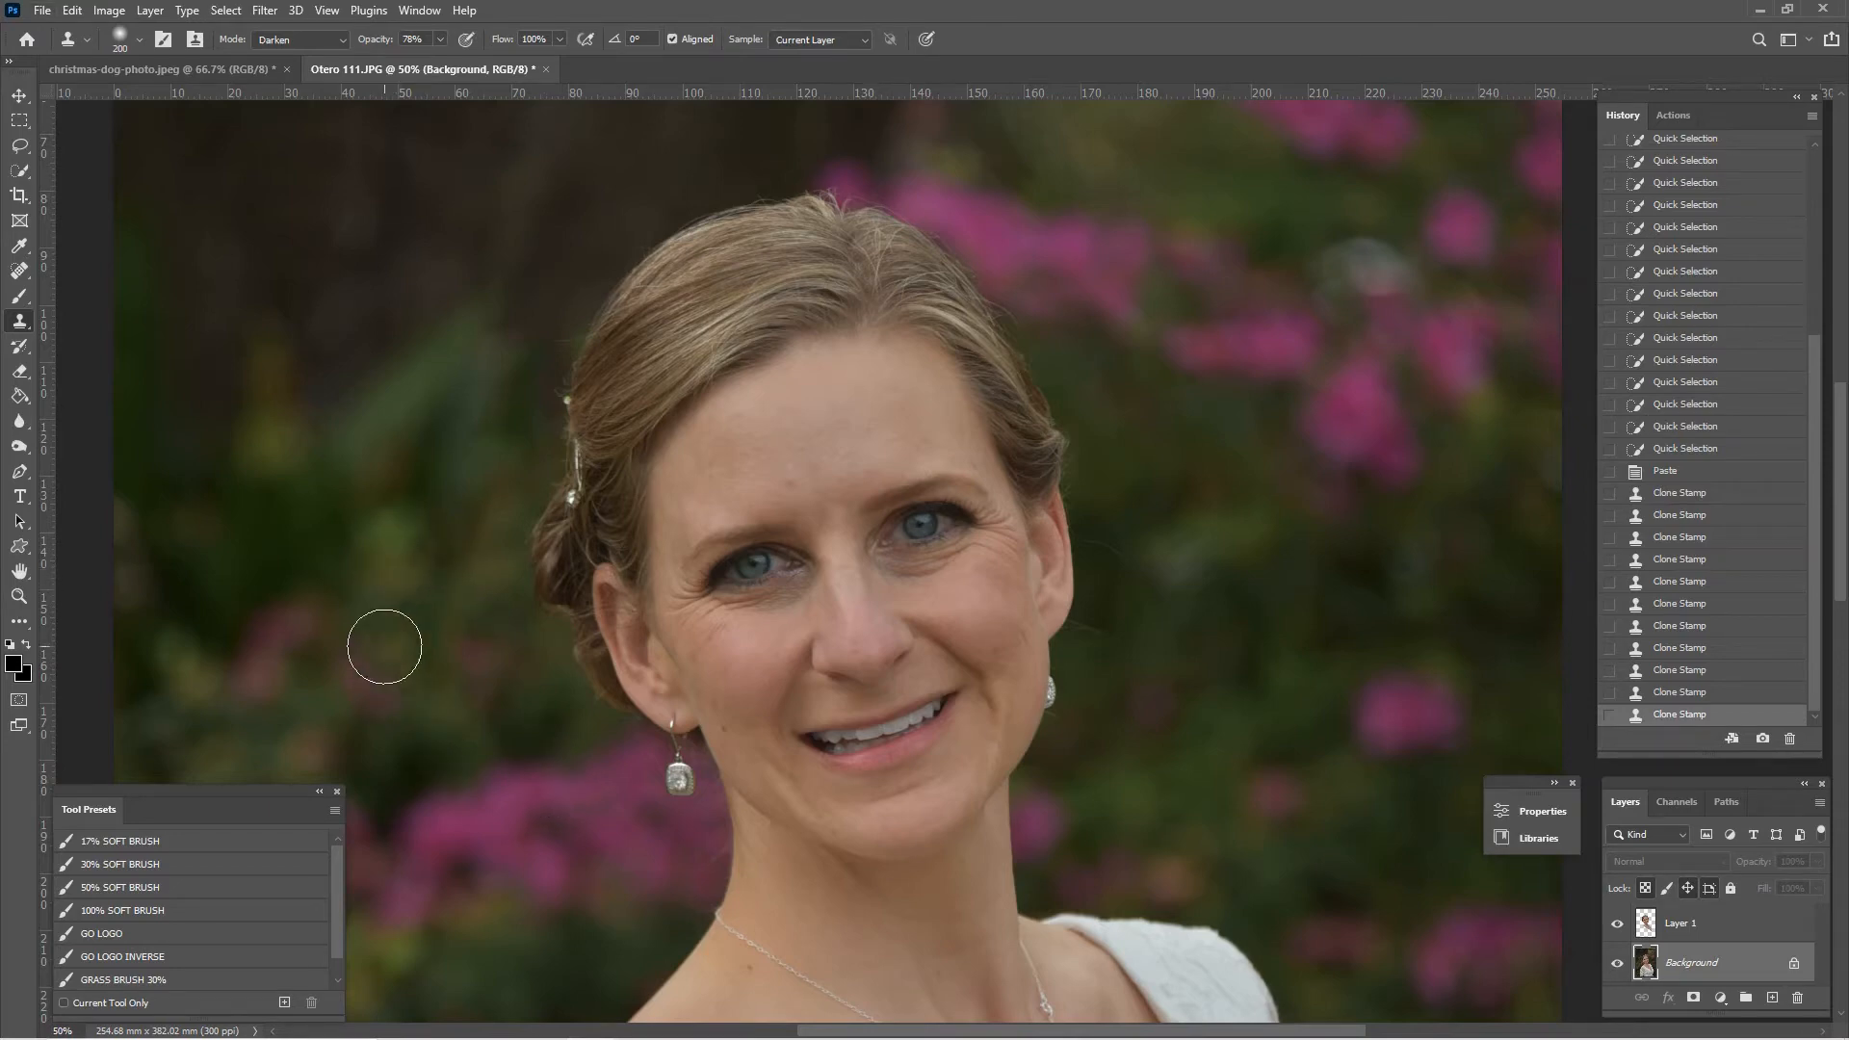
# Clone nearby background over the remaining strands beside the neck under the earring and next to the far ear.
pyautogui.keyDown('alt'); pyautogui.click(519, 891); pyautogui.keyUp('alt')
pyautogui.moveTo(686, 867)
pyautogui.mouseDown()
pyautogui.moveTo(723, 855)
pyautogui.moveTo(711, 828)
pyautogui.moveTo(699, 863)
pyautogui.moveTo(674, 855)
pyautogui.moveTo(722, 844)
pyautogui.moveTo(697, 754)
pyautogui.moveTo(695, 849)
pyautogui.mouseUp()
pyautogui.keyDown('alt'); pyautogui.click(517, 864); pyautogui.keyUp('alt')
pyautogui.keyDown('alt'); pyautogui.click(1295, 605); pyautogui.keyUp('alt')
pyautogui.moveTo(1099, 615); pyautogui.dragTo(1107, 528)
pyautogui.keyDown('alt'); pyautogui.click(1249, 574); pyautogui.keyUp('alt')
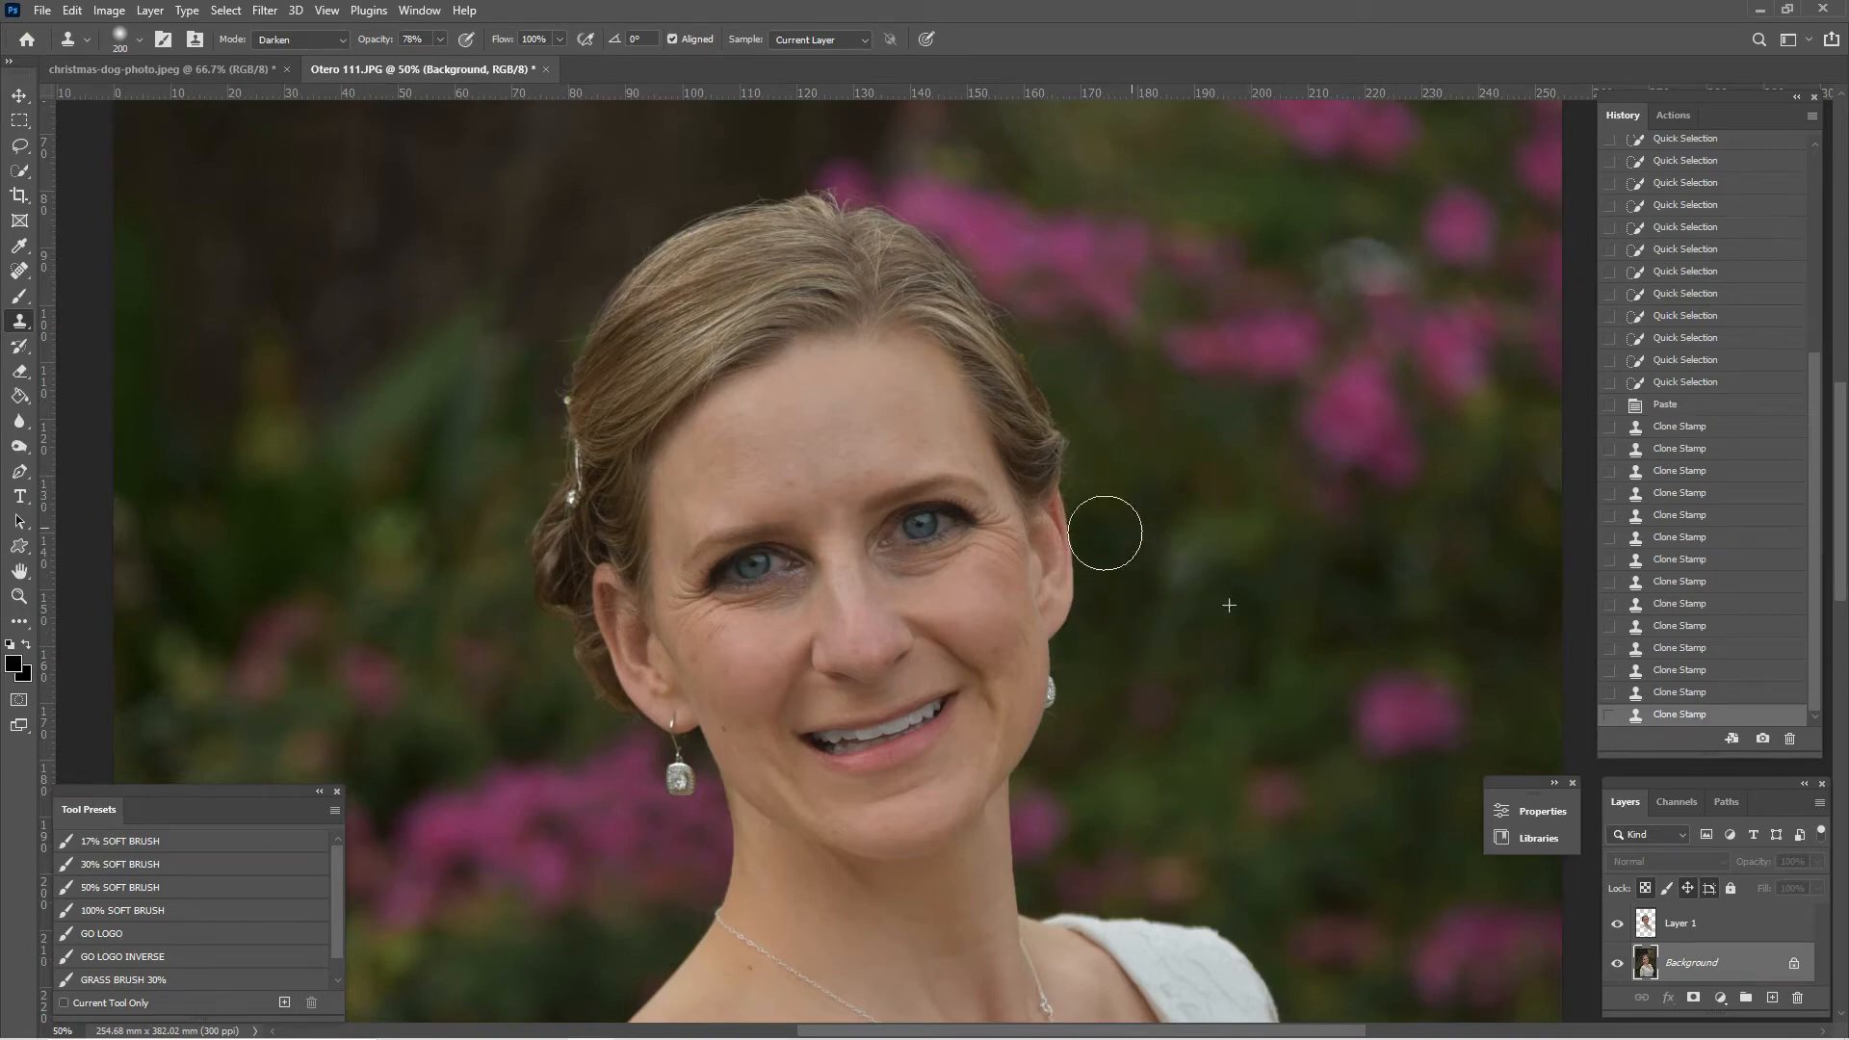
# Clone background over the last flyaways beside the hair above the far ear and outside the upper hairline on the hairpin side.
pyautogui.keyDown('alt'); pyautogui.click(1236, 409); pyautogui.keyUp('alt')
pyautogui.moveTo(1109, 384); pyautogui.dragTo(1101, 396)
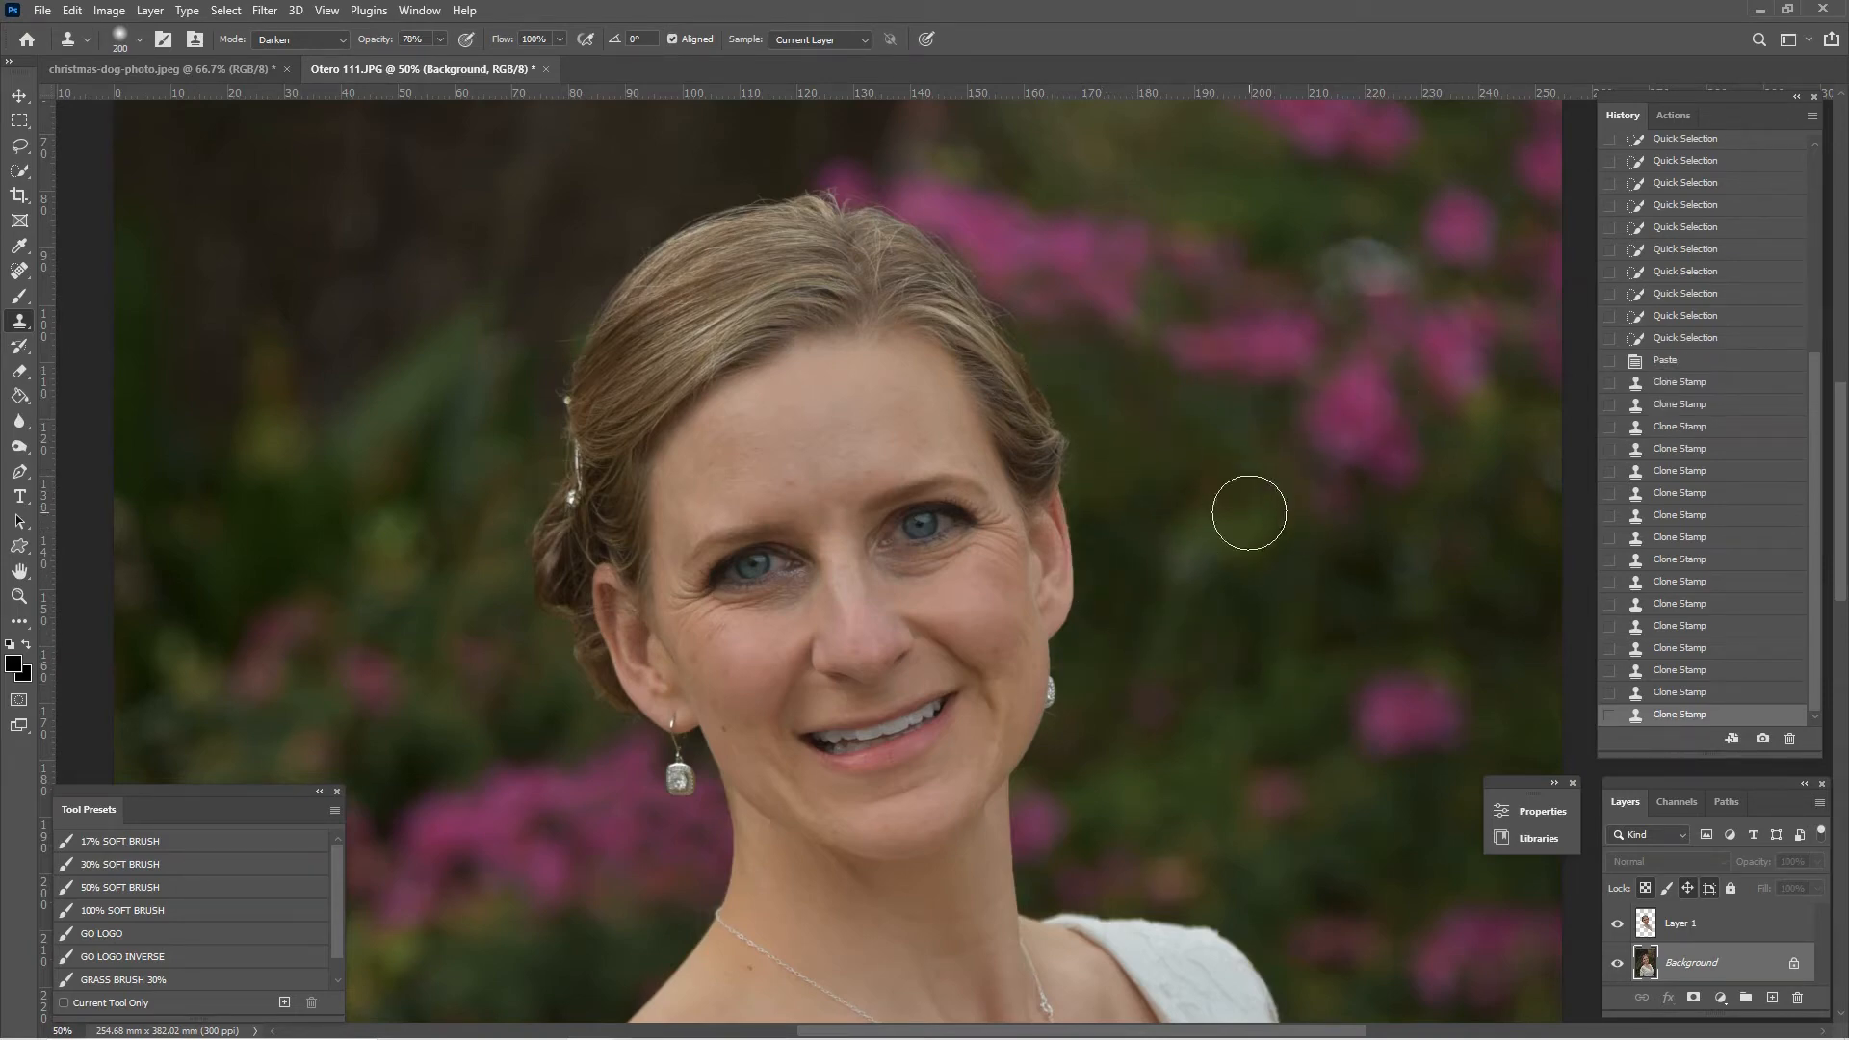
pyautogui.keyDown('alt'); pyautogui.click(508, 299); pyautogui.keyUp('alt')
pyautogui.moveTo(548, 330)
pyautogui.mouseDown()
pyautogui.moveTo(569, 327)
pyautogui.moveTo(559, 305)
pyautogui.mouseUp()
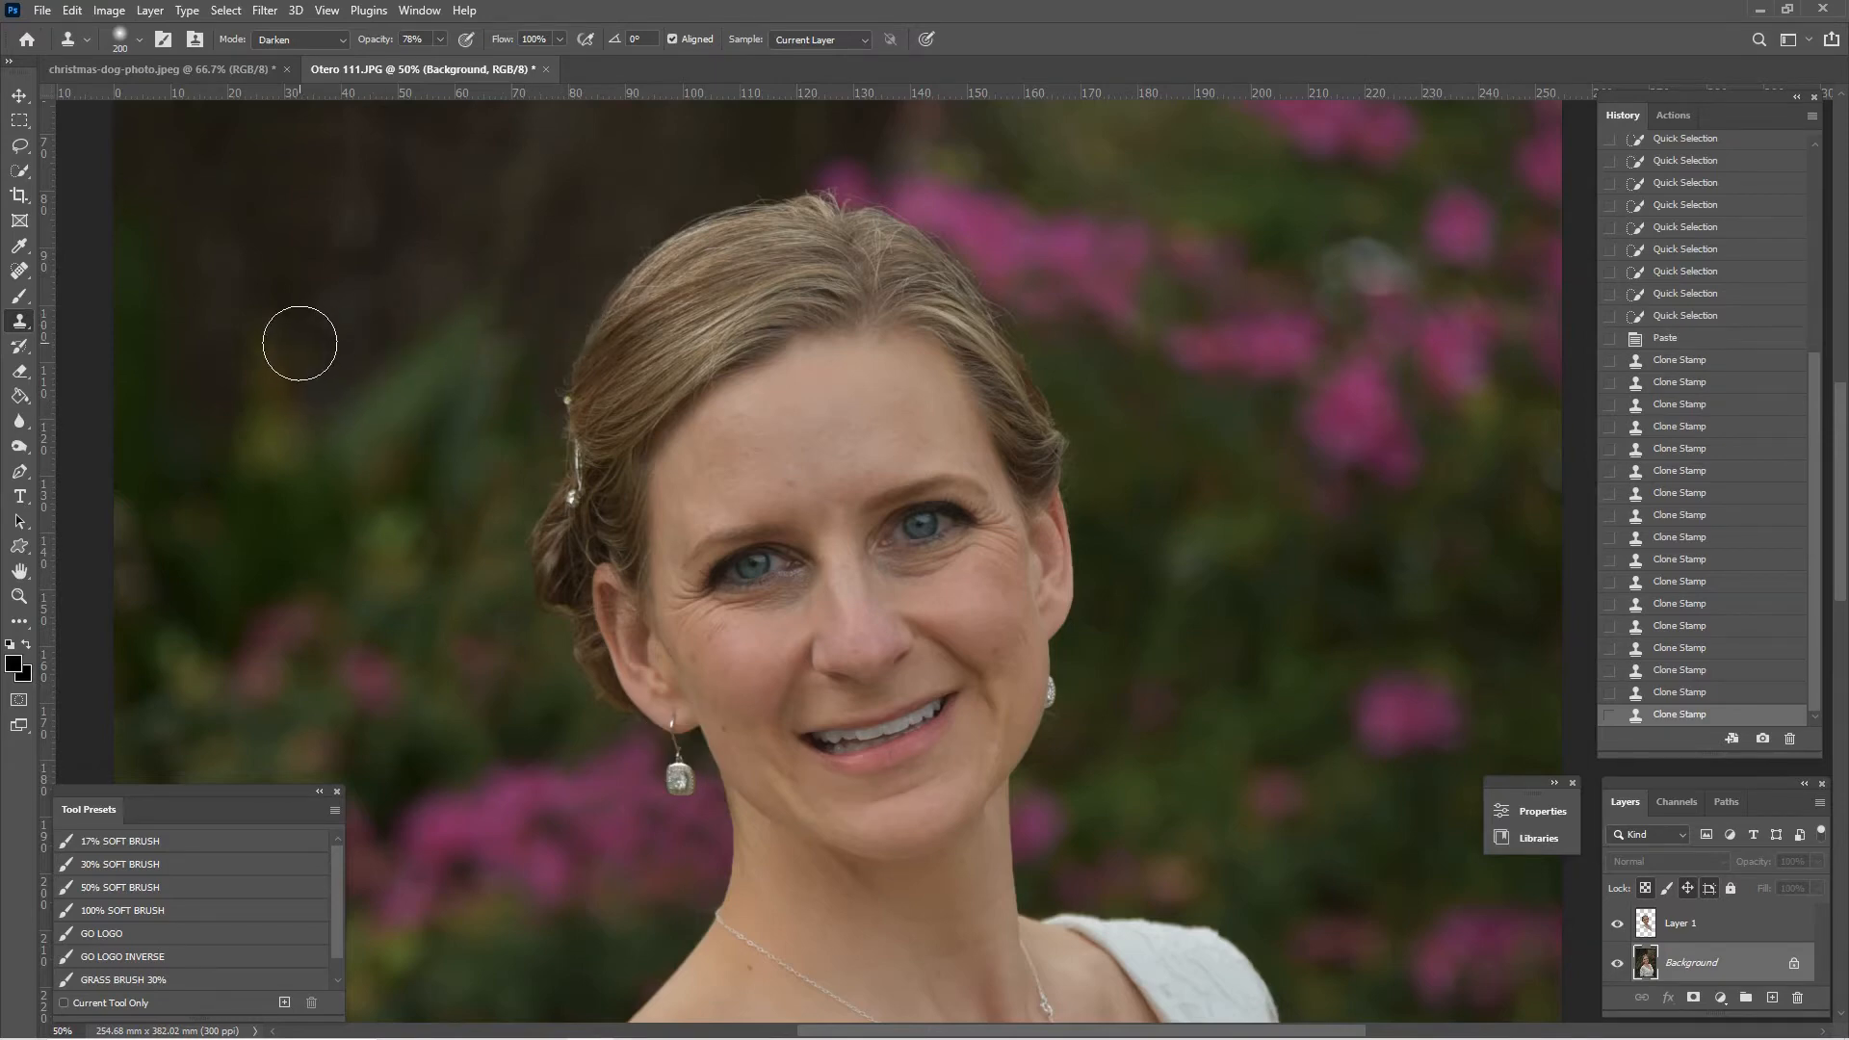
# Toggle the visibility of Layer 1 to check the cloned background beneath the cutout.
pyautogui.click(1618, 924)
pyautogui.click(1618, 926)
pyautogui.click(1714, 925)
pyautogui.click(1618, 924)
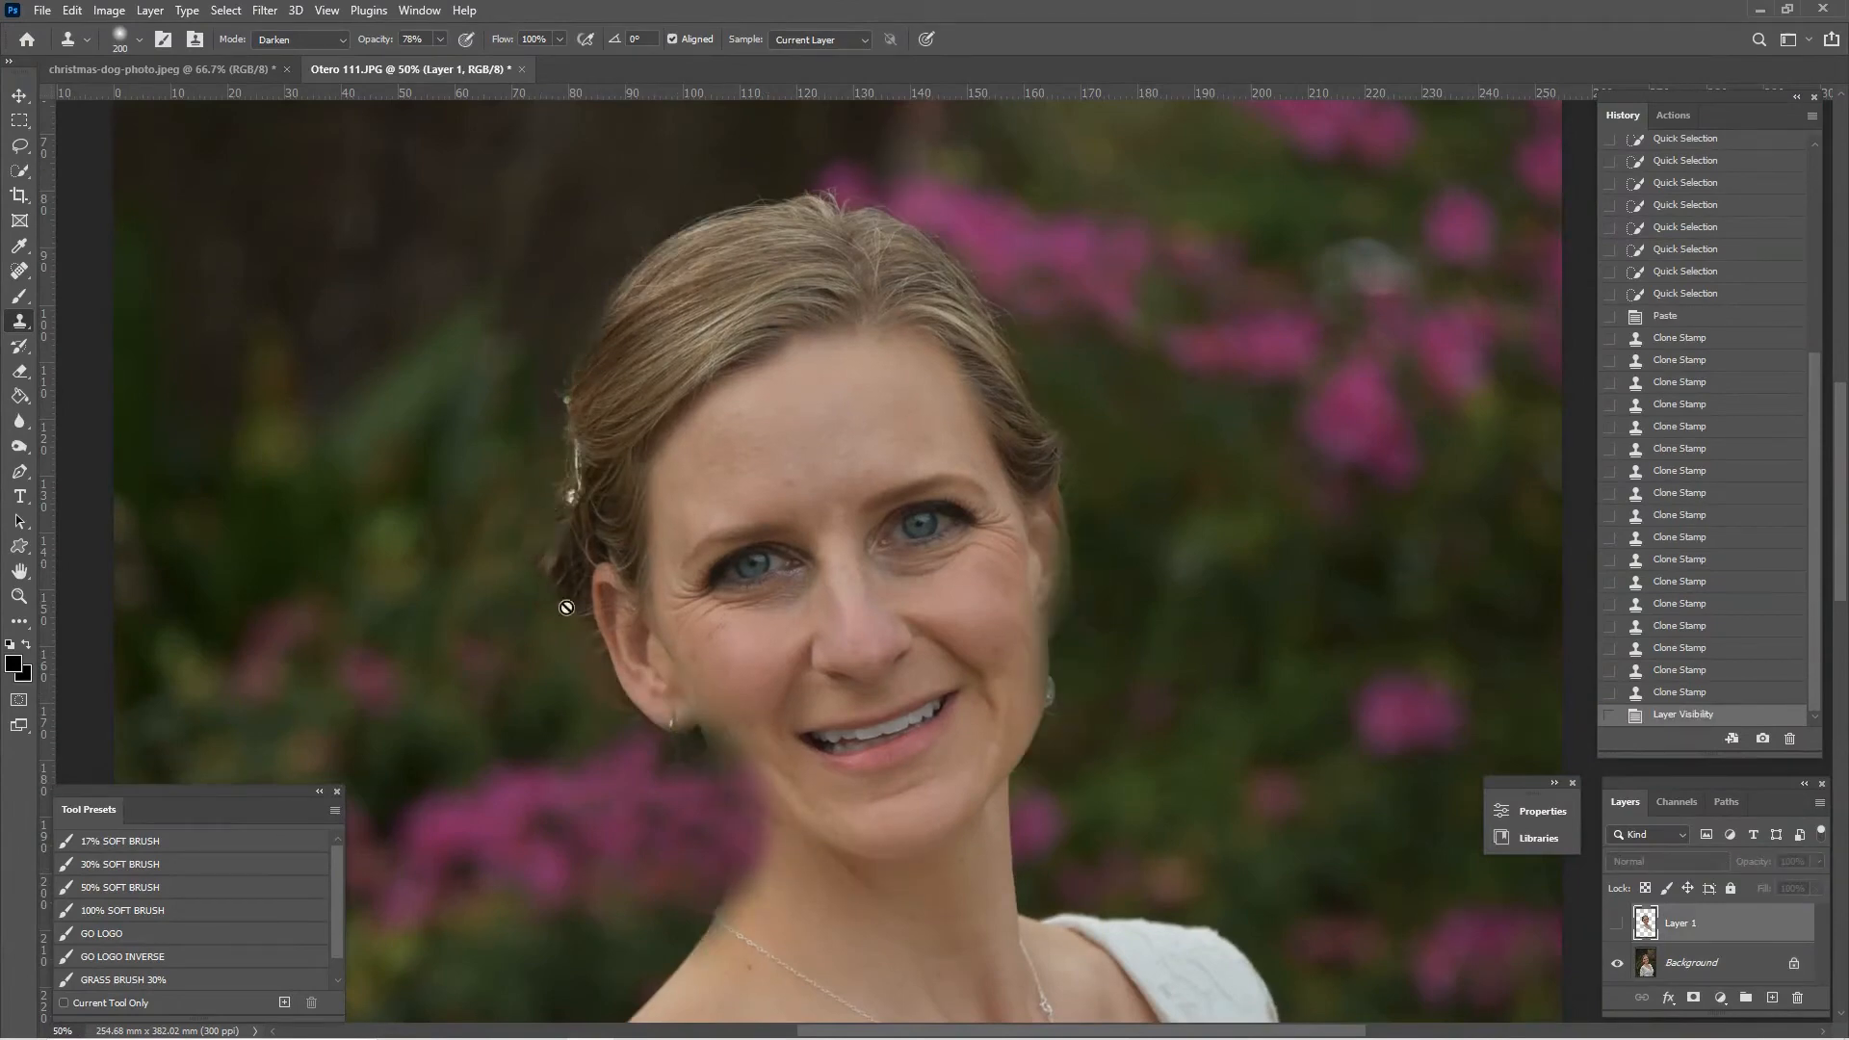
pyautogui.click(1621, 926)
# Try removing leftover strands around the hair with the Spot Healing Brush on Layer 1, and revert the strokes in the history.
pyautogui.hotkey('ctrl', '+')
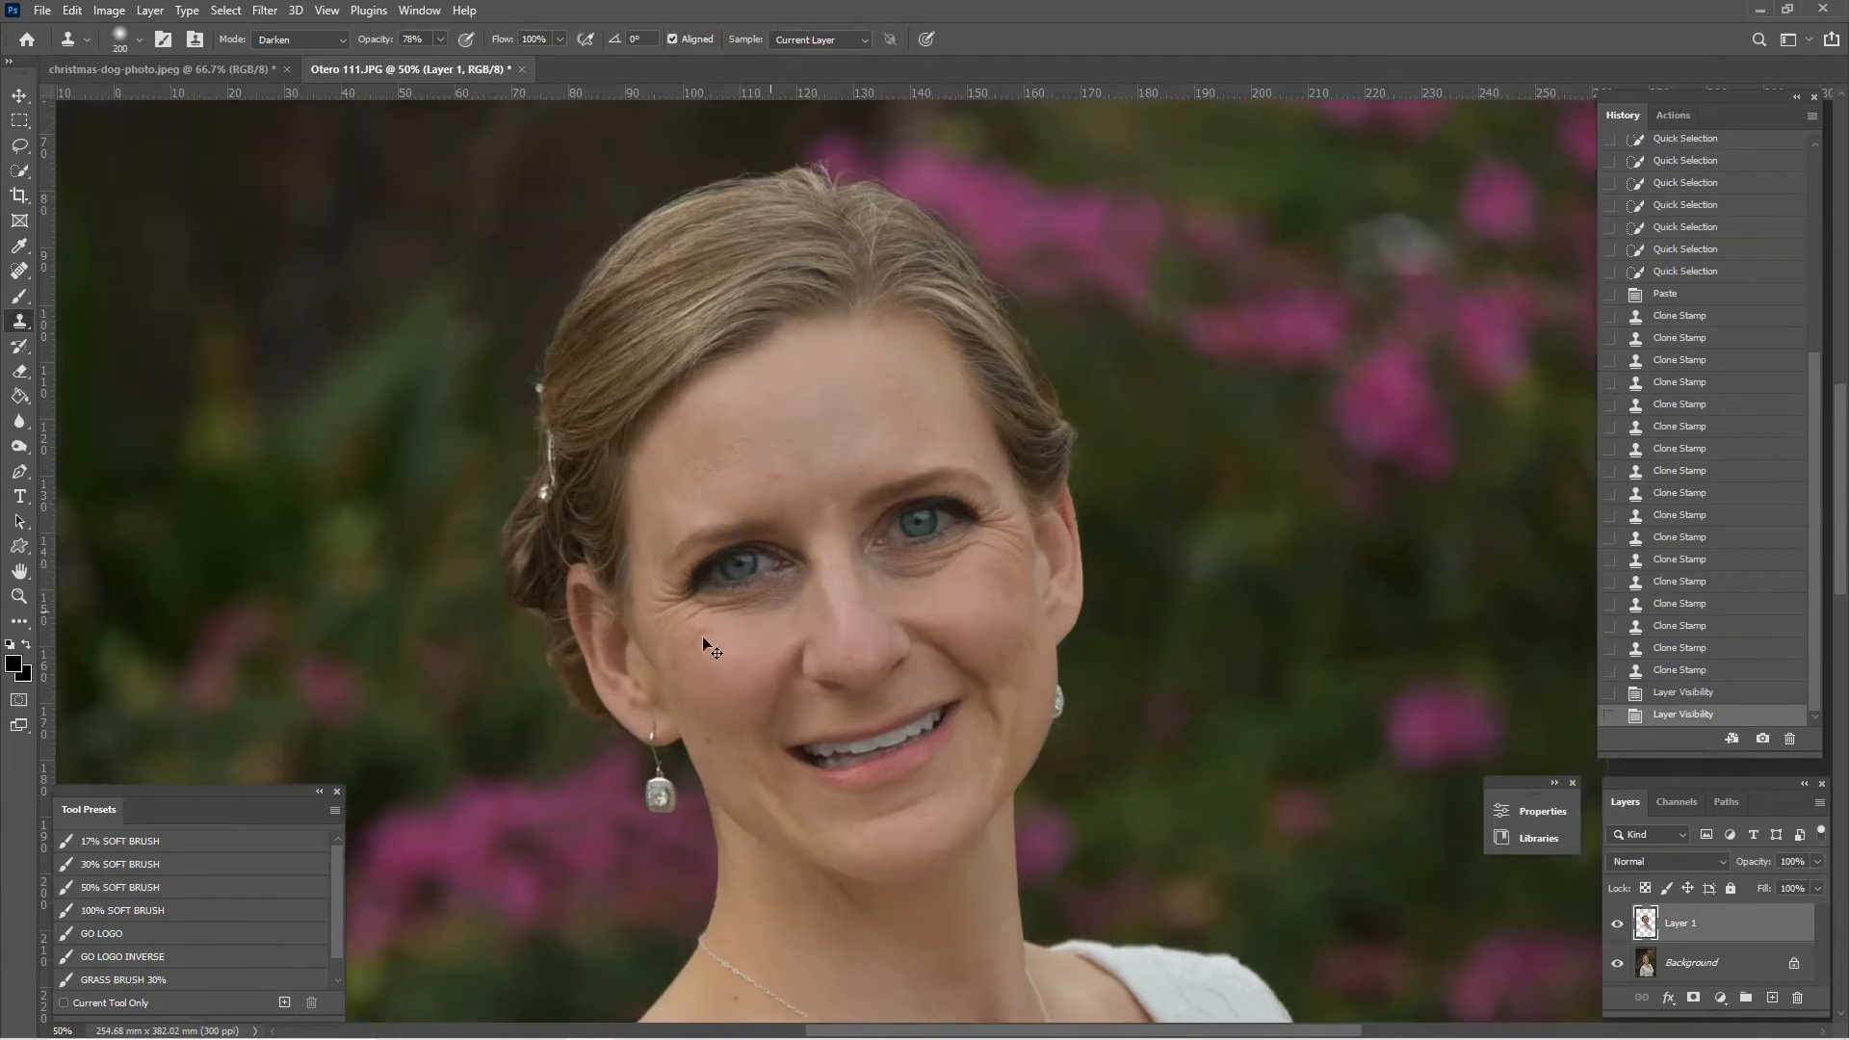
pyautogui.moveTo(650, 578); pyautogui.dragTo(939, 383)
pyautogui.moveTo(761, 432)
pyautogui.mouseDown()
pyautogui.moveTo(559, 191)
pyautogui.moveTo(666, 430)
pyautogui.moveTo(688, 440)
pyautogui.mouseUp()
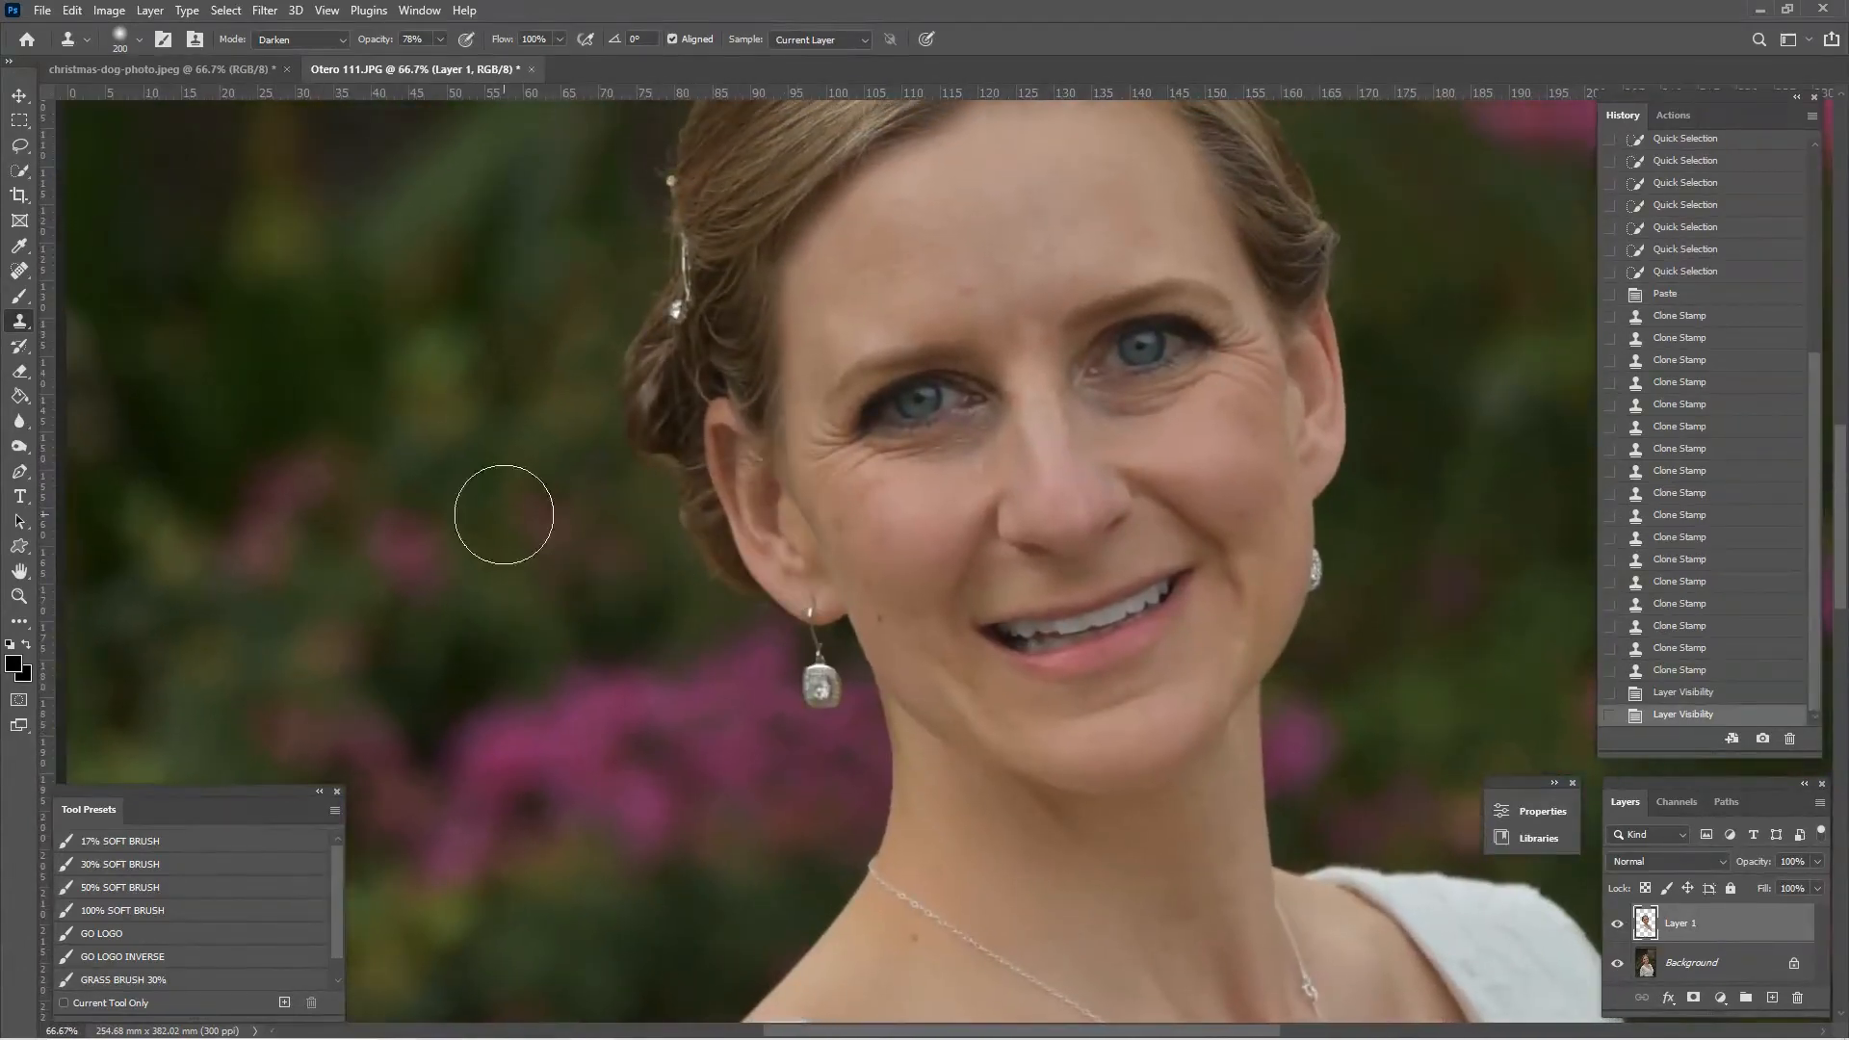
pyautogui.click(19, 272)
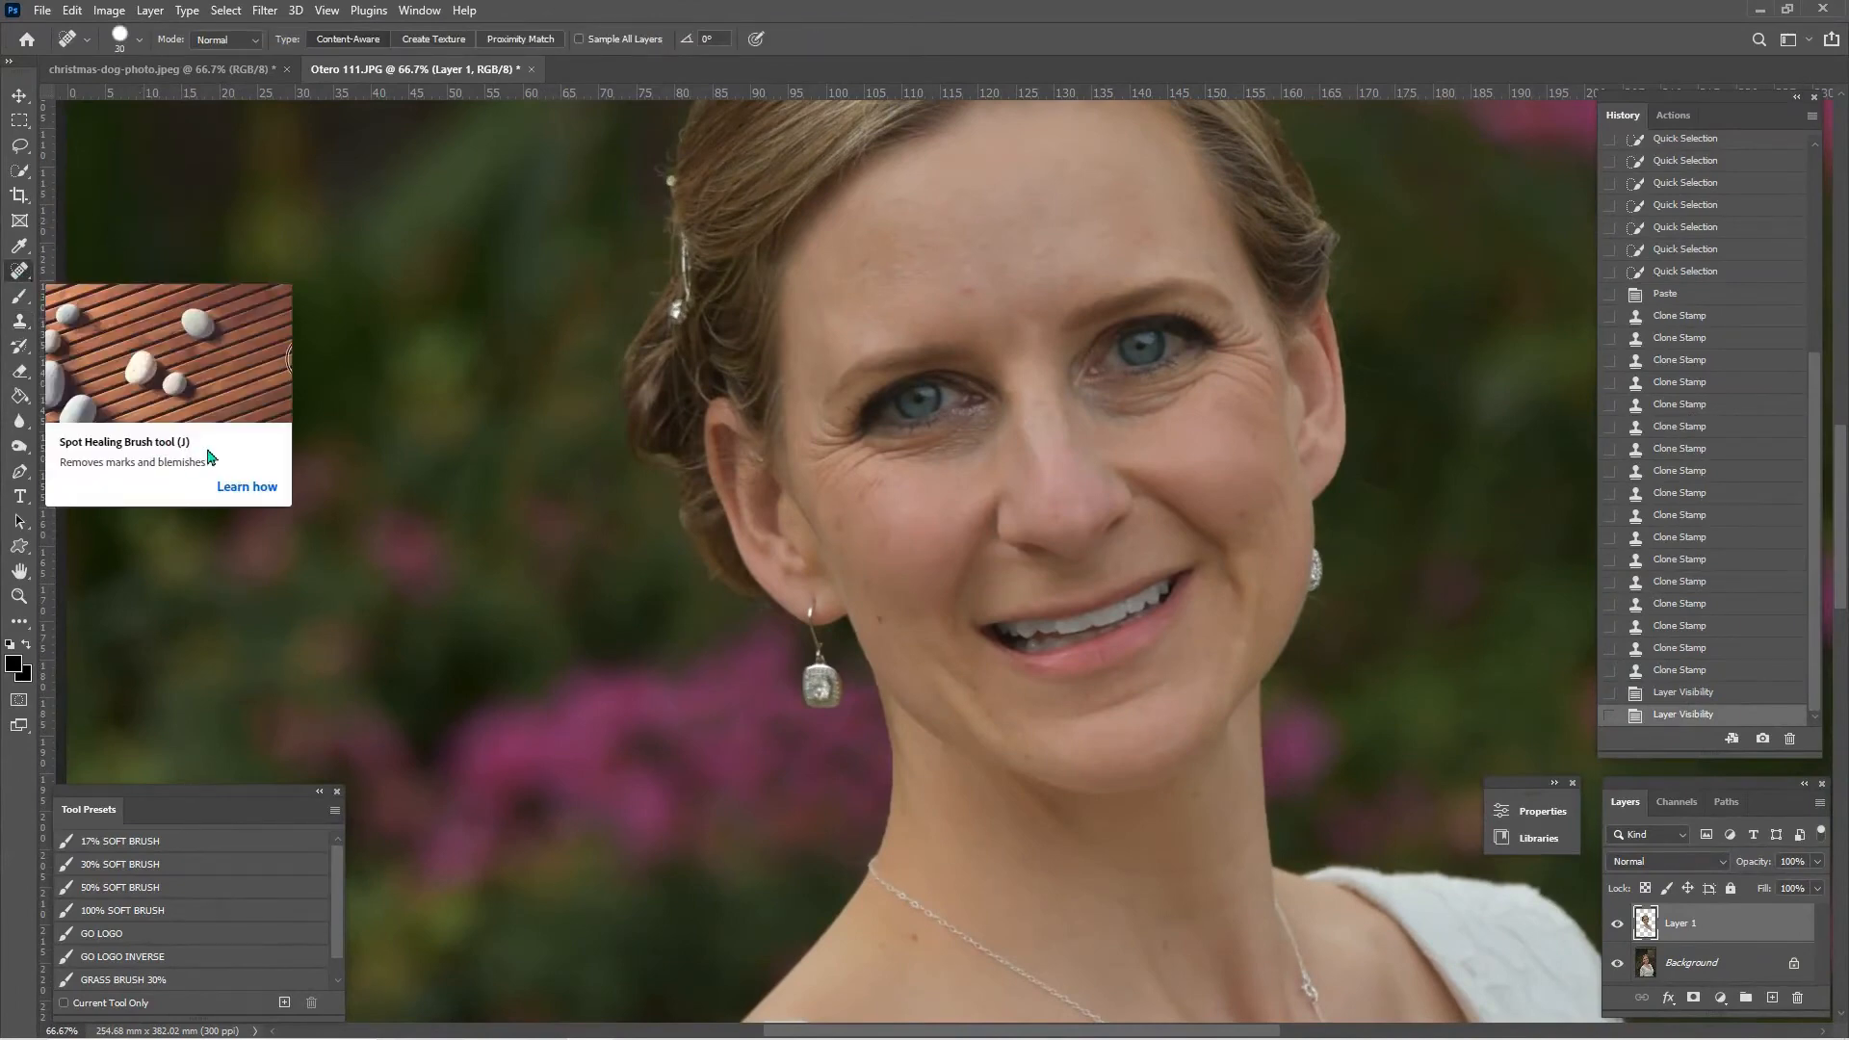
pyautogui.moveTo(722, 643)
pyautogui.mouseDown()
pyautogui.moveTo(667, 654)
pyautogui.moveTo(725, 790)
pyautogui.mouseUp()
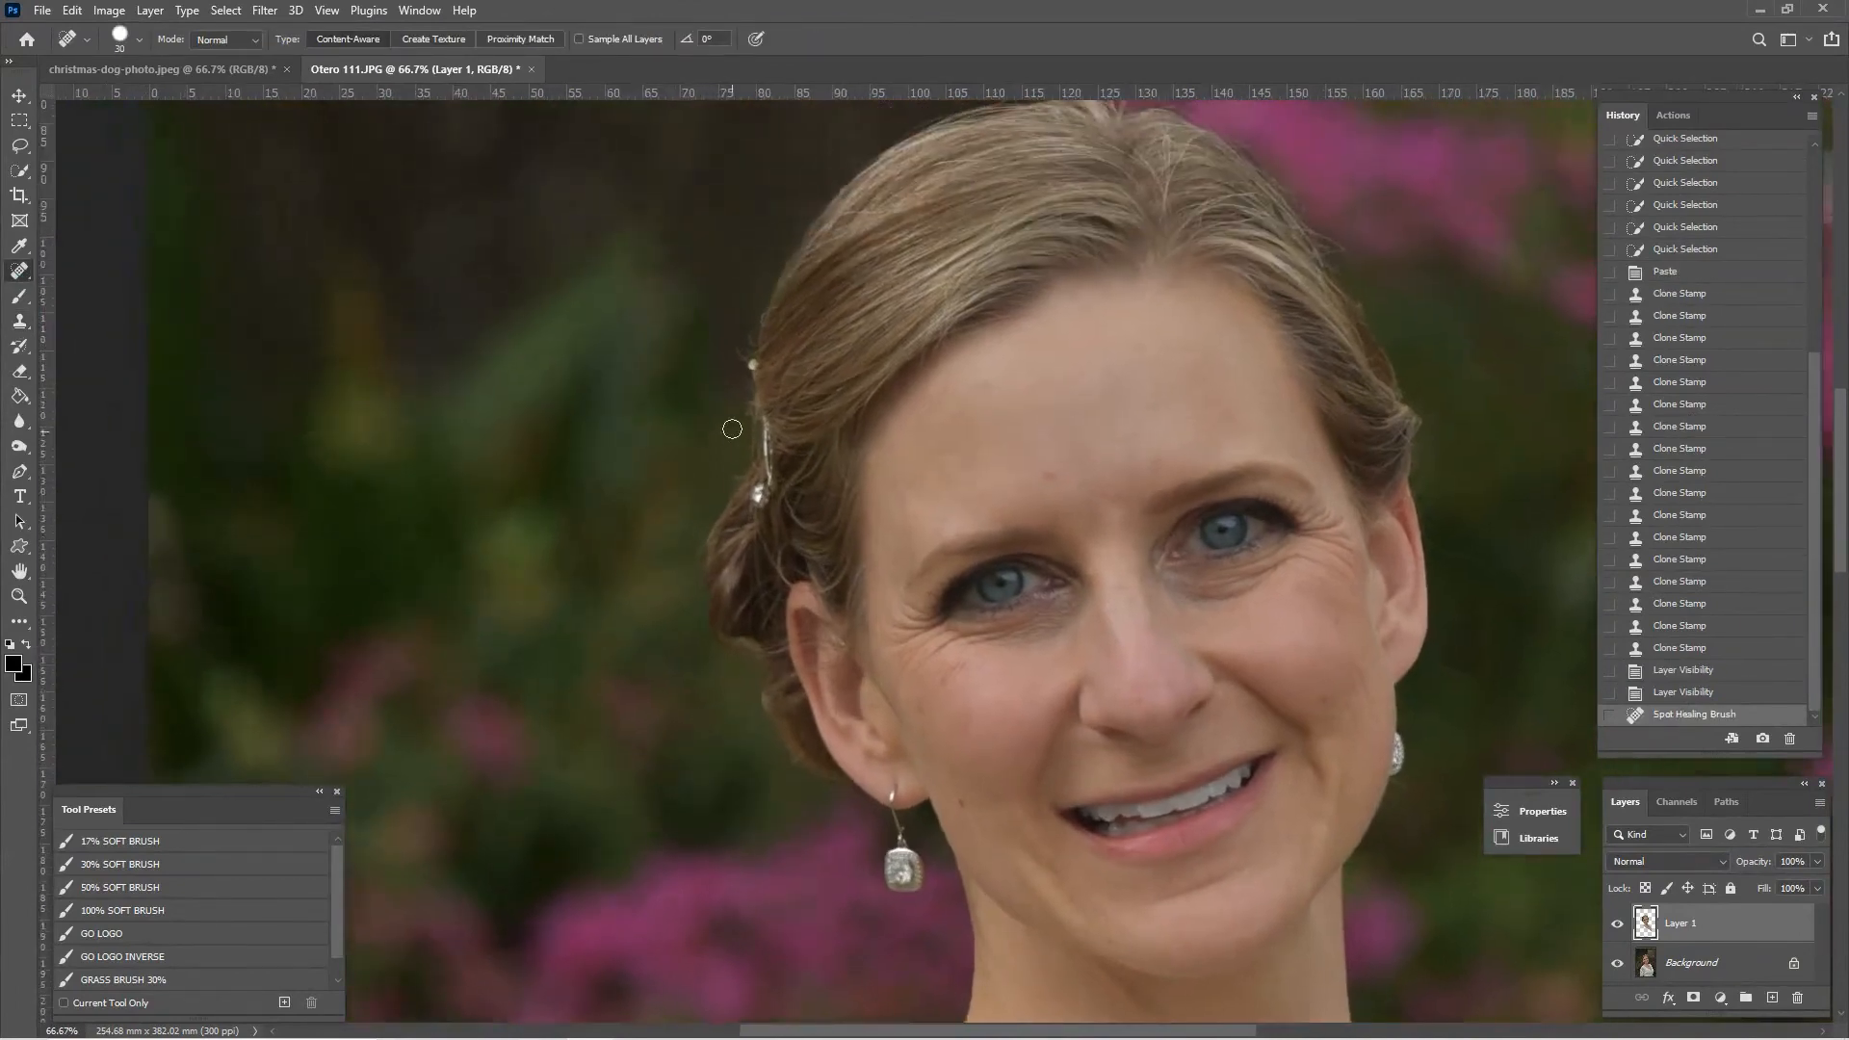
pyautogui.moveTo(731, 339); pyautogui.dragTo(731, 340)
pyautogui.moveTo(705, 295); pyautogui.dragTo(583, 537)
pyautogui.moveTo(732, 374); pyautogui.dragTo(695, 429)
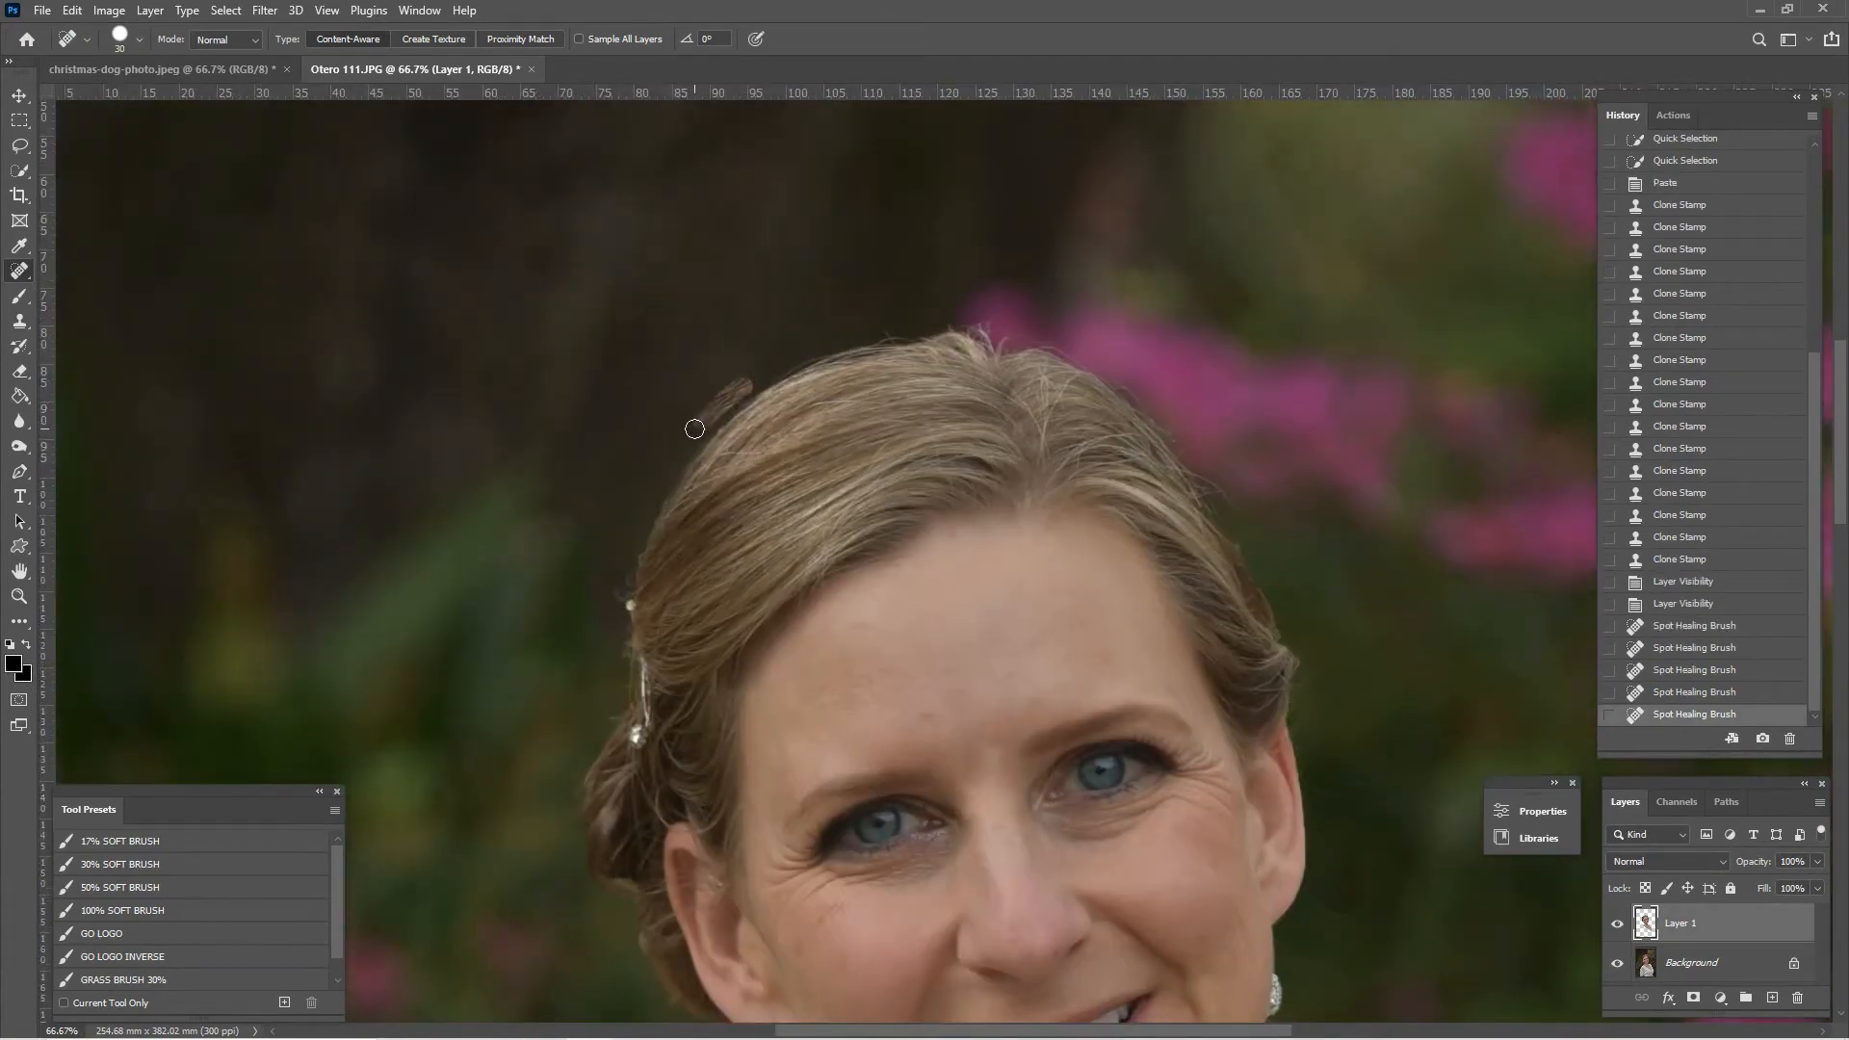
pyautogui.click(1737, 607)
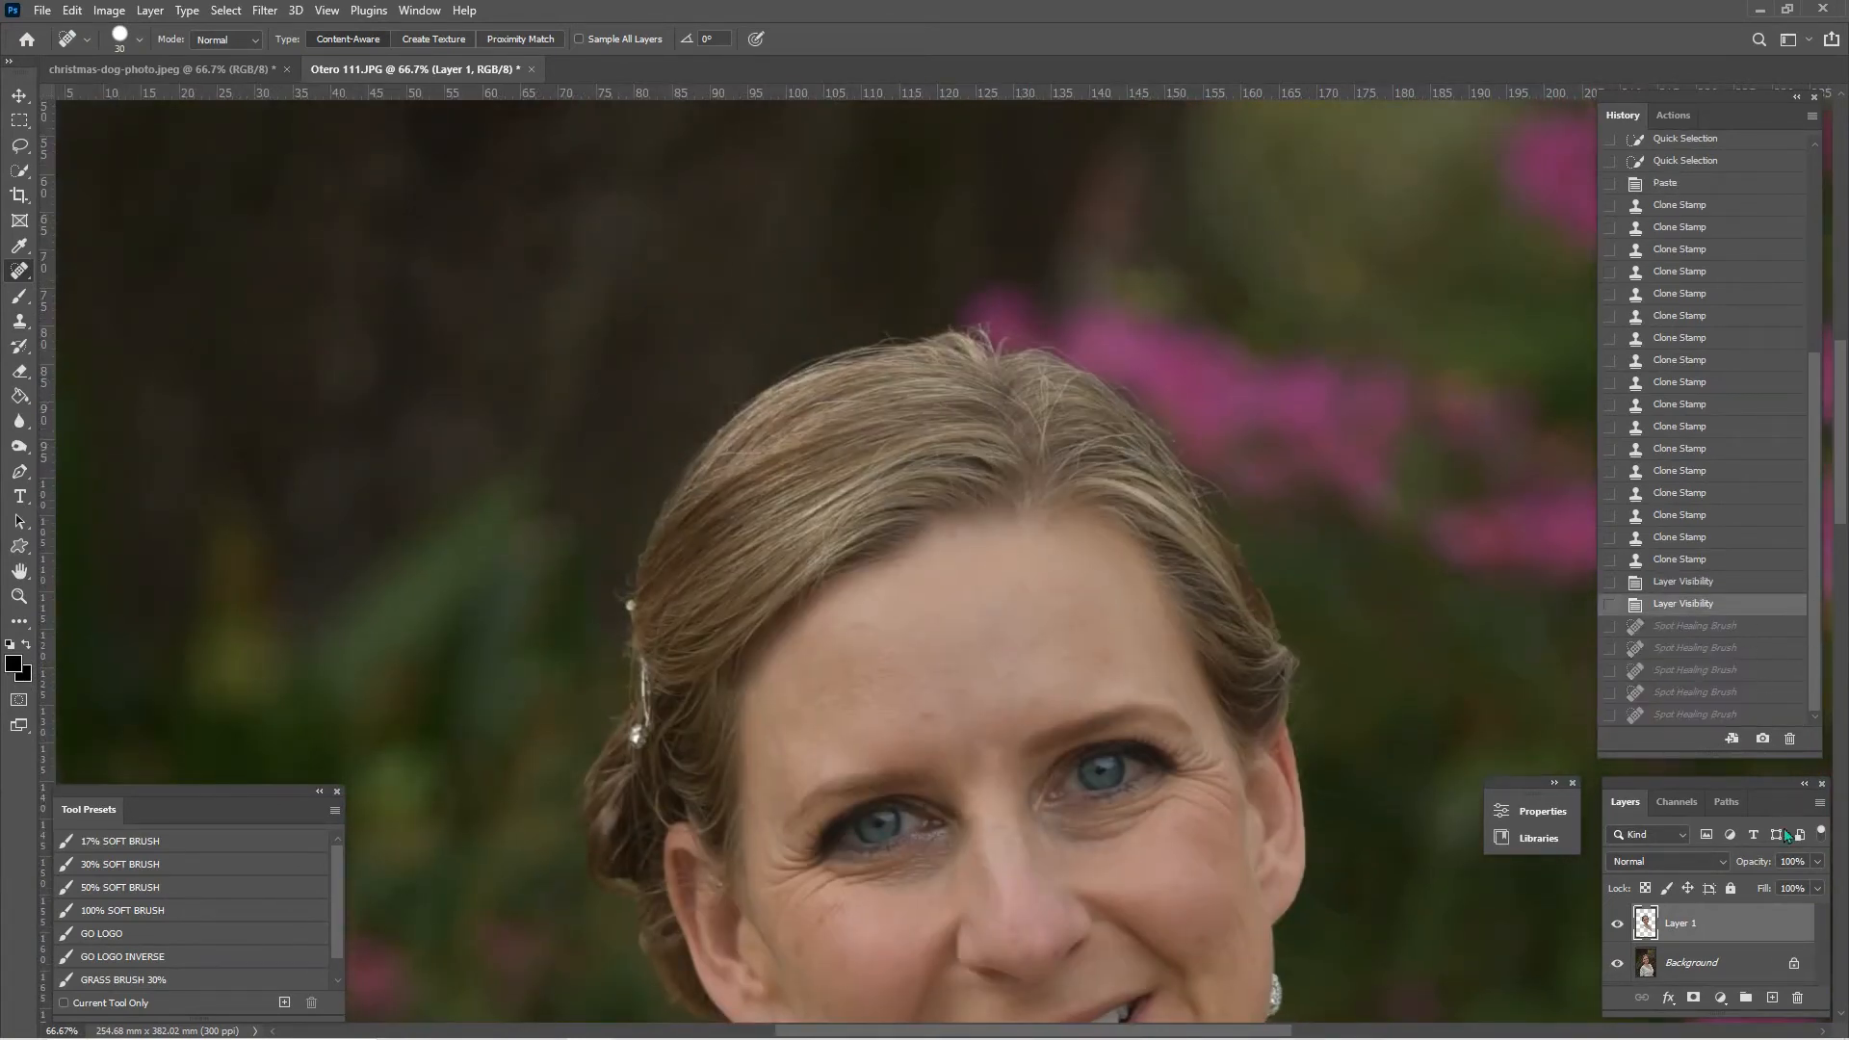
# On the Background layer, heal the stray strands outside the upper hairline and below the near ear with the Spot Healing Brush.
pyautogui.click(1733, 963)
pyautogui.moveTo(736, 384)
pyautogui.mouseDown()
pyautogui.moveTo(711, 421)
pyautogui.moveTo(727, 387)
pyautogui.mouseUp()
pyautogui.scroll(-5, 607, 392)
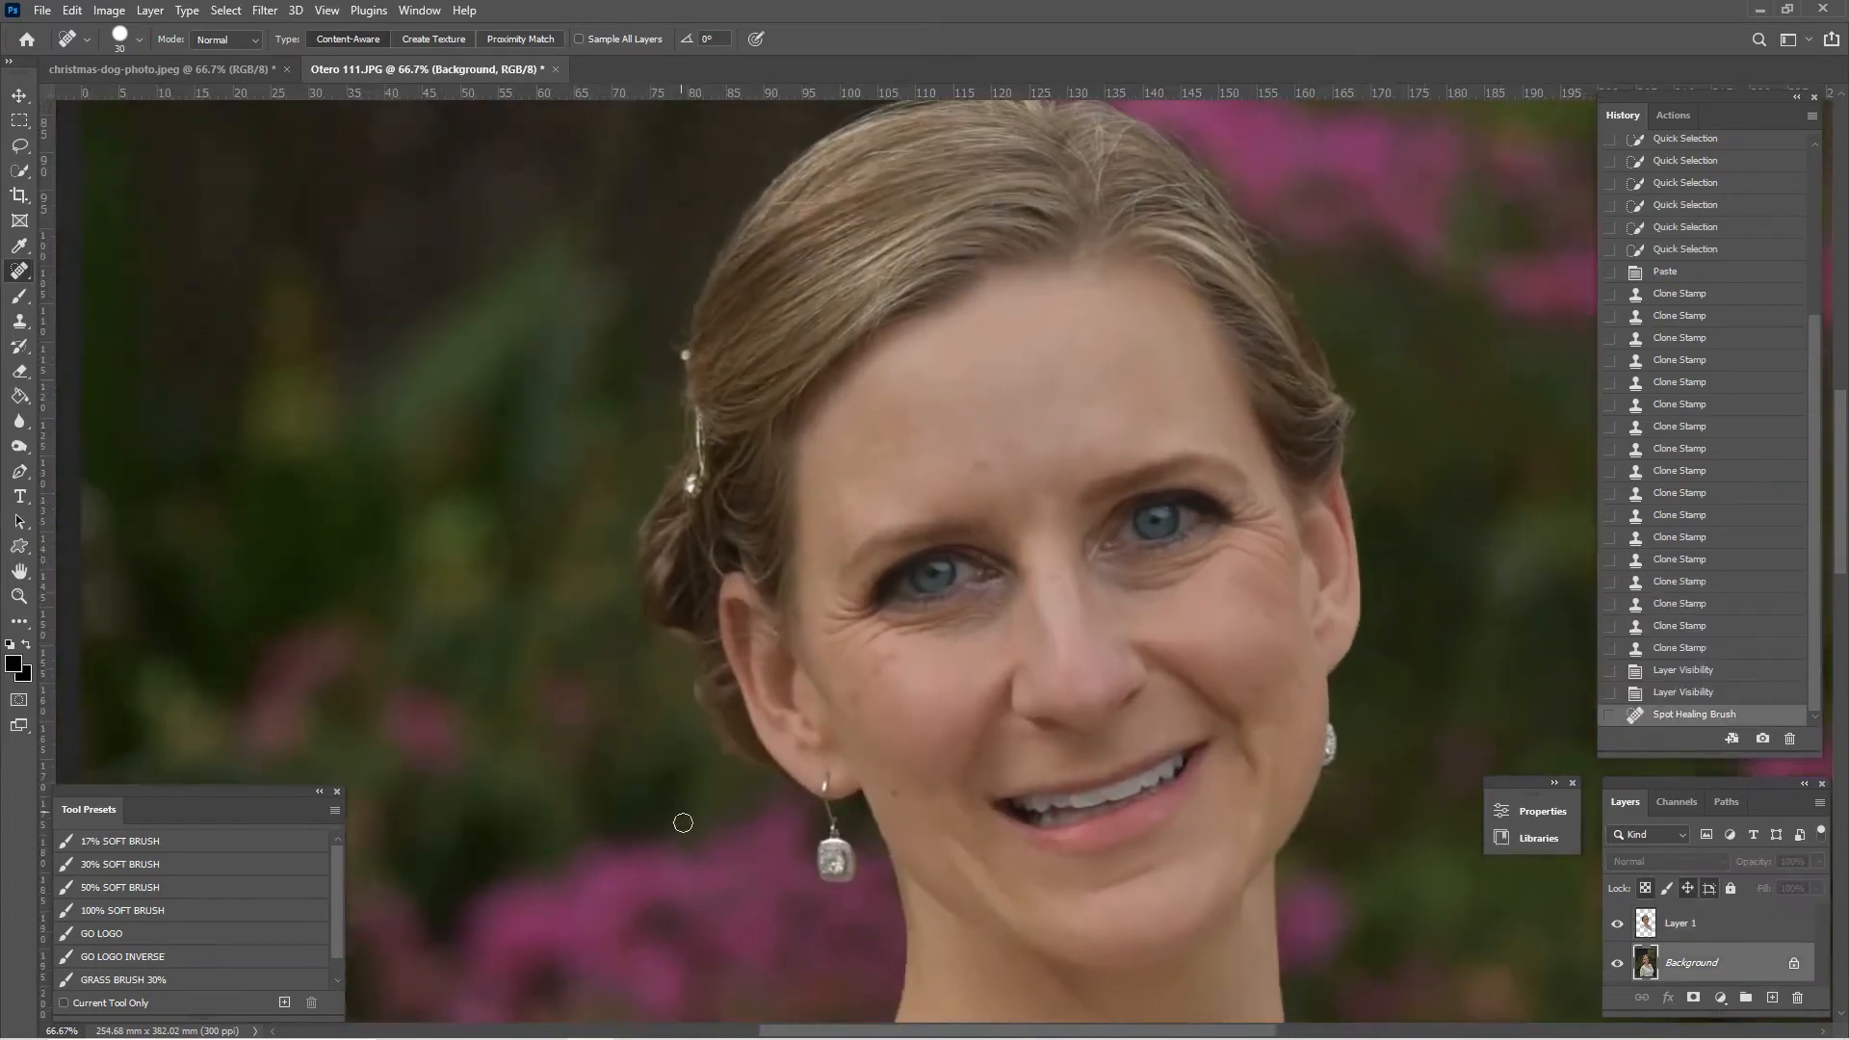
pyautogui.click(746, 792)
pyautogui.click(713, 823)
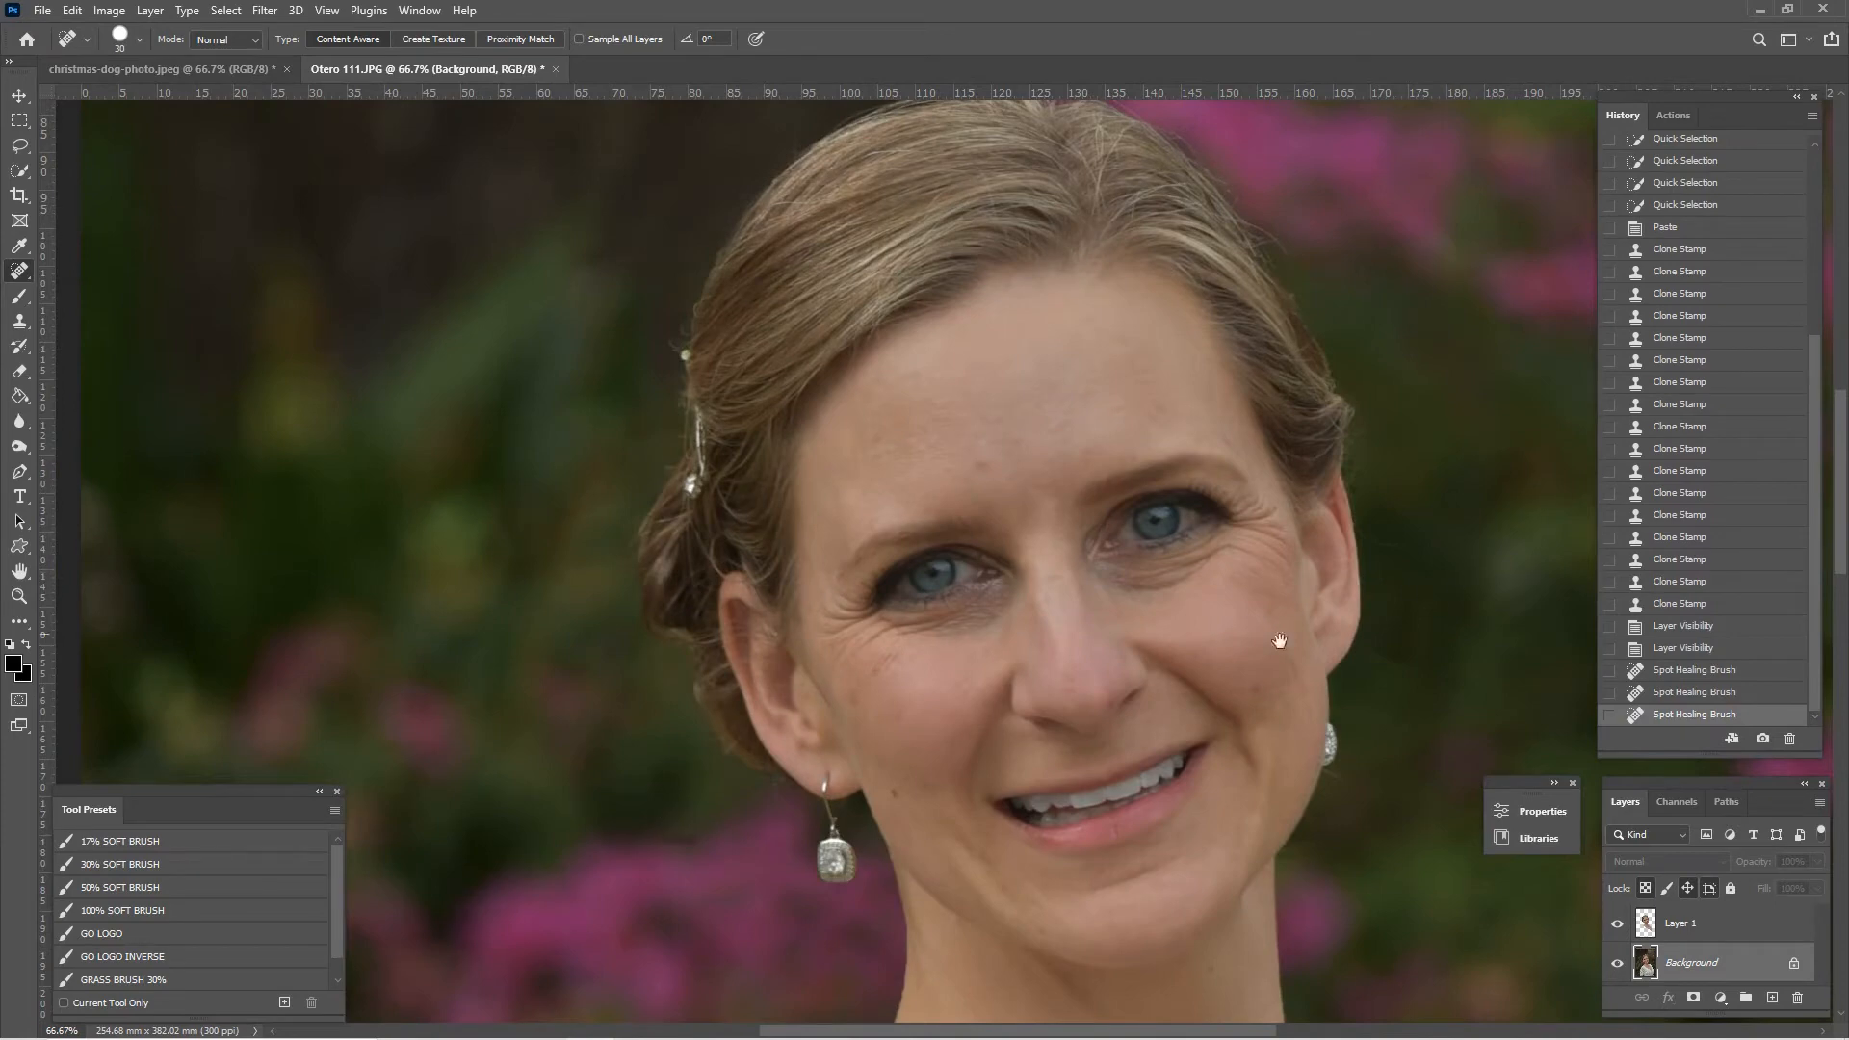
pyautogui.moveTo(711, 839); pyautogui.dragTo(645, 822)
# Heal the leftover hair marks in the background beside the far ear.
pyautogui.moveTo(1398, 587)
pyautogui.mouseDown()
pyautogui.moveTo(1322, 676)
pyautogui.moveTo(1187, 766)
pyautogui.mouseUp()
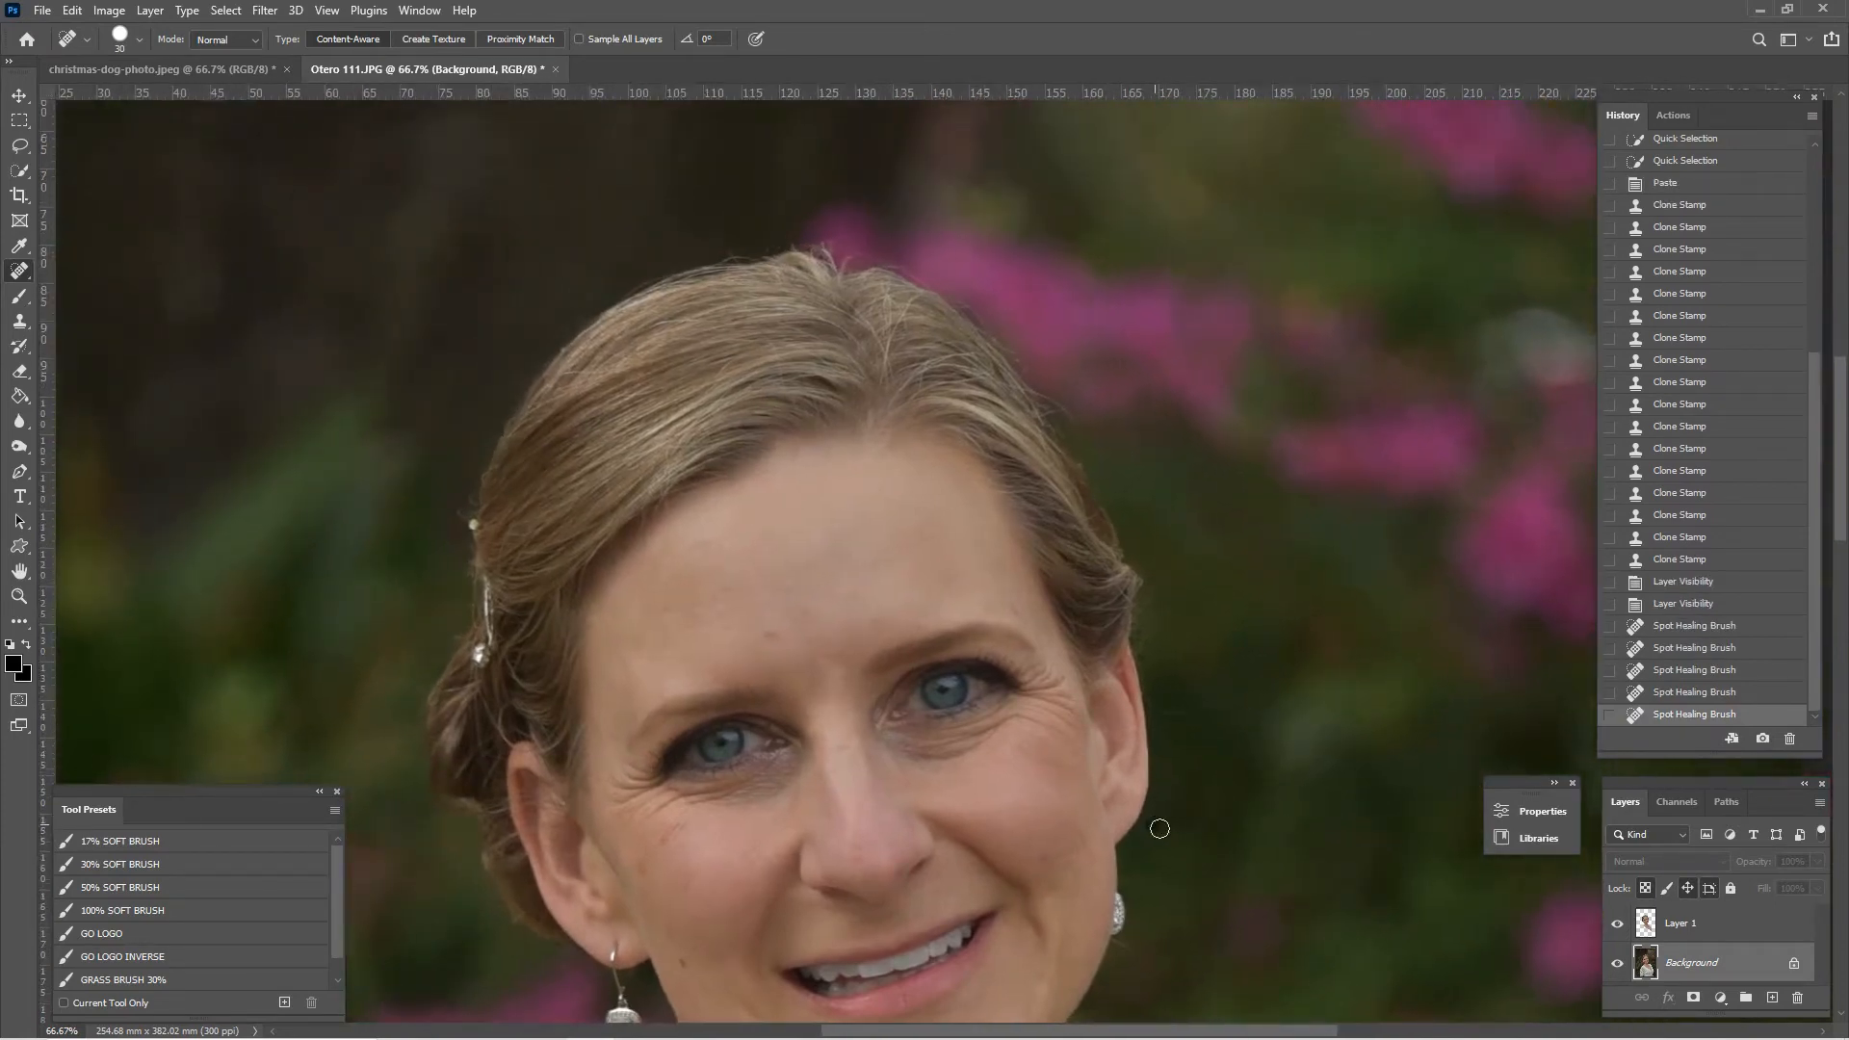
pyautogui.moveTo(1160, 828); pyautogui.dragTo(1202, 840)
pyautogui.click(1177, 717)
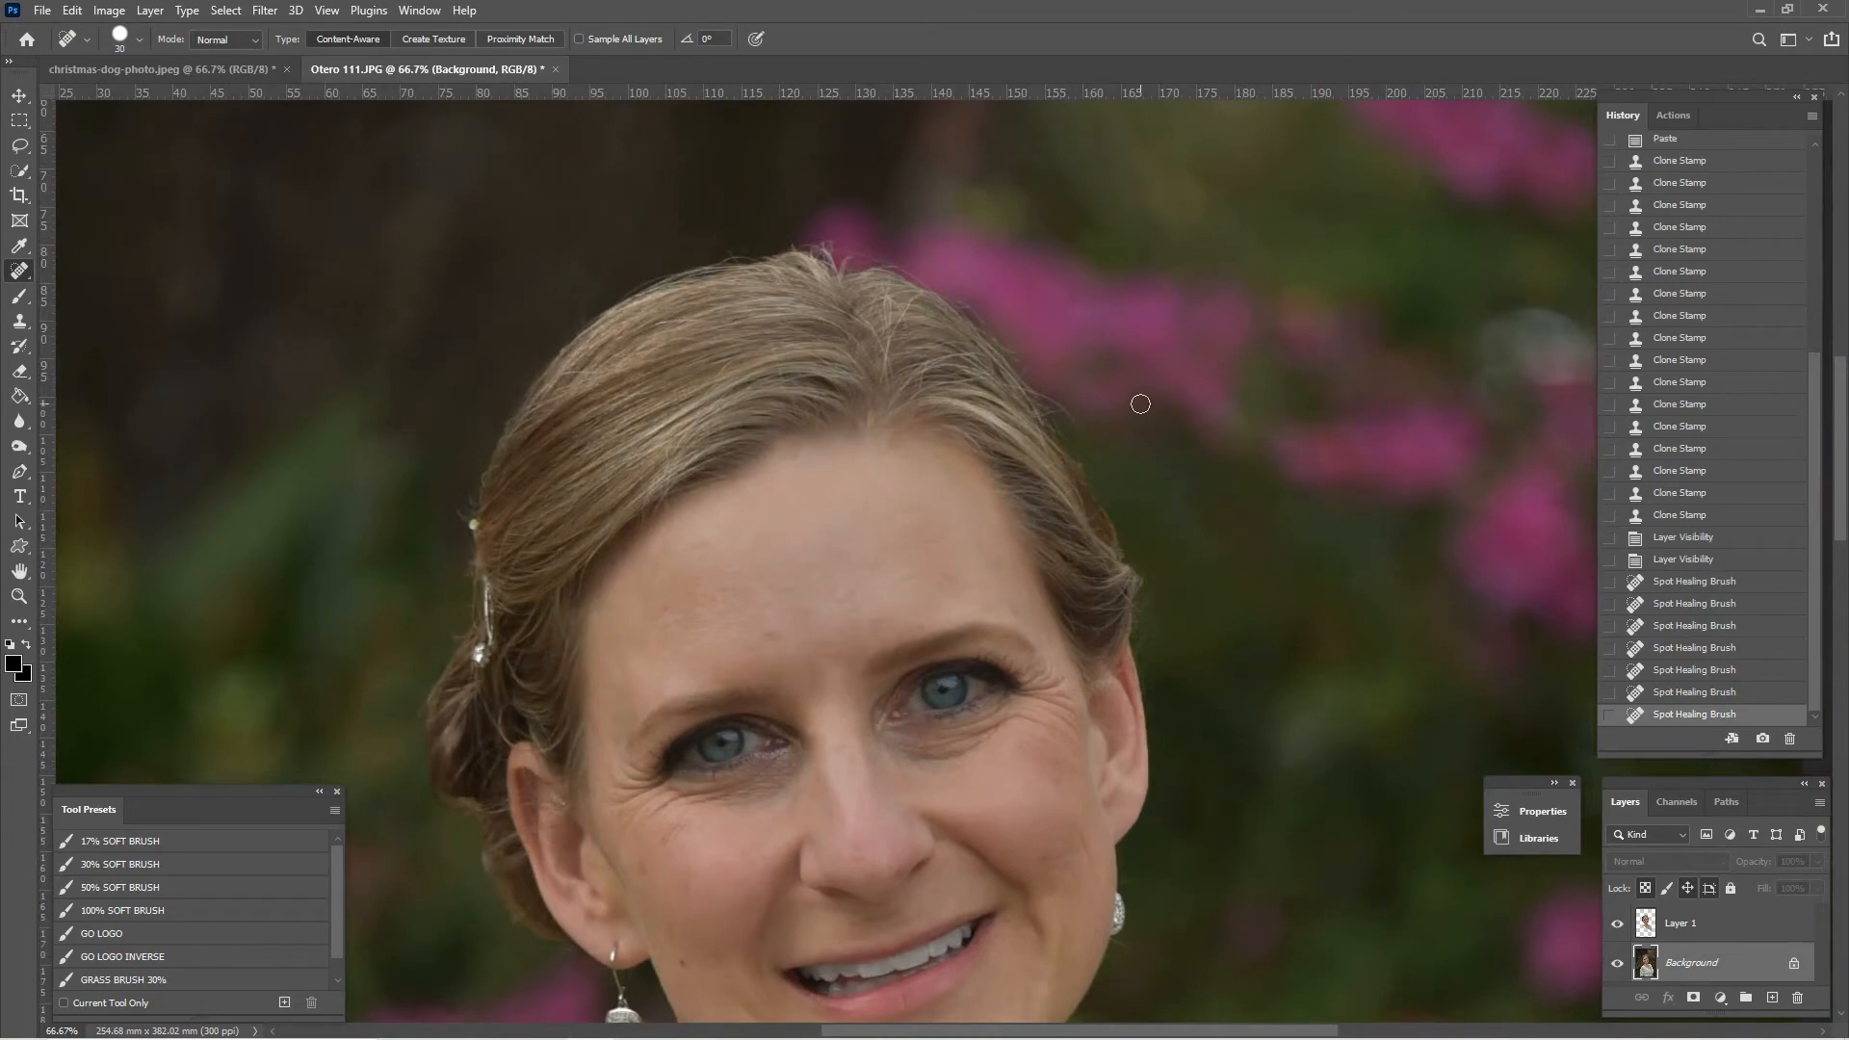
# Set the Paste state in the history as the restore source and activate the History Brush.
pyautogui.moveTo(1205, 489); pyautogui.dragTo(1351, 264)
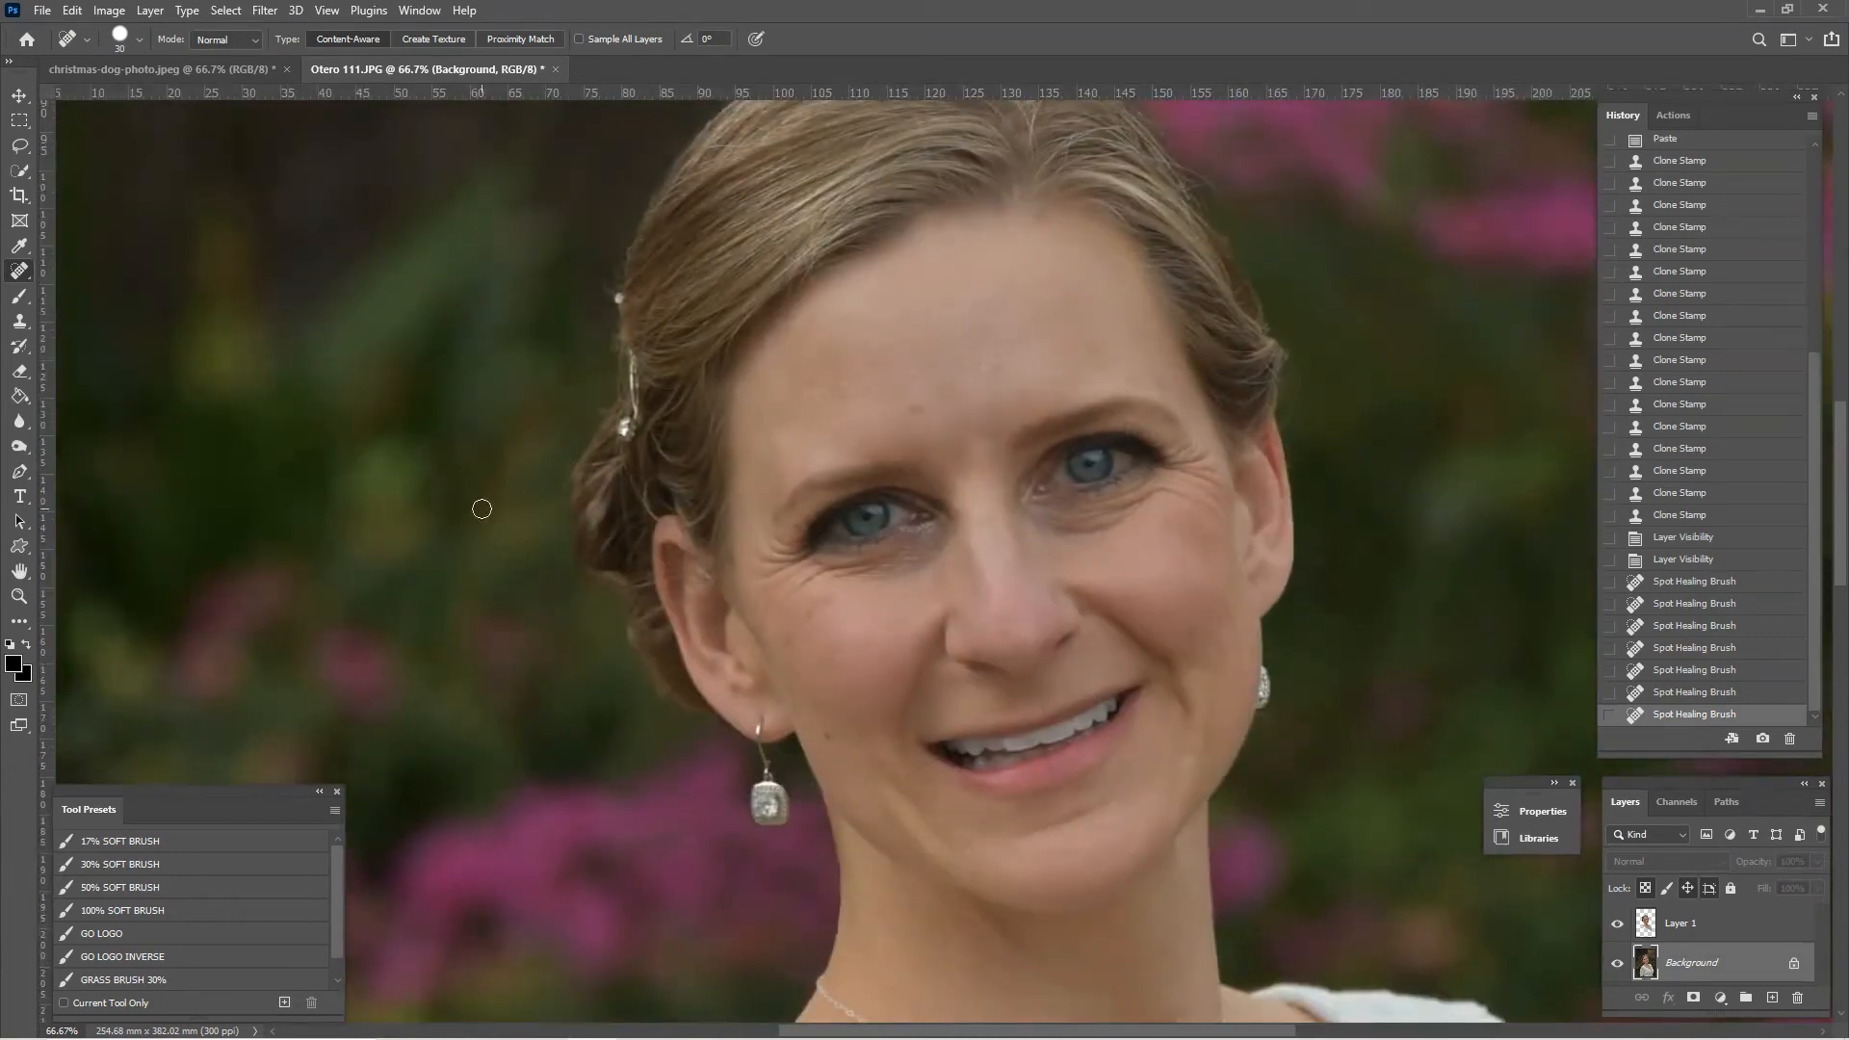
pyautogui.moveTo(473, 552); pyautogui.dragTo(423, 721)
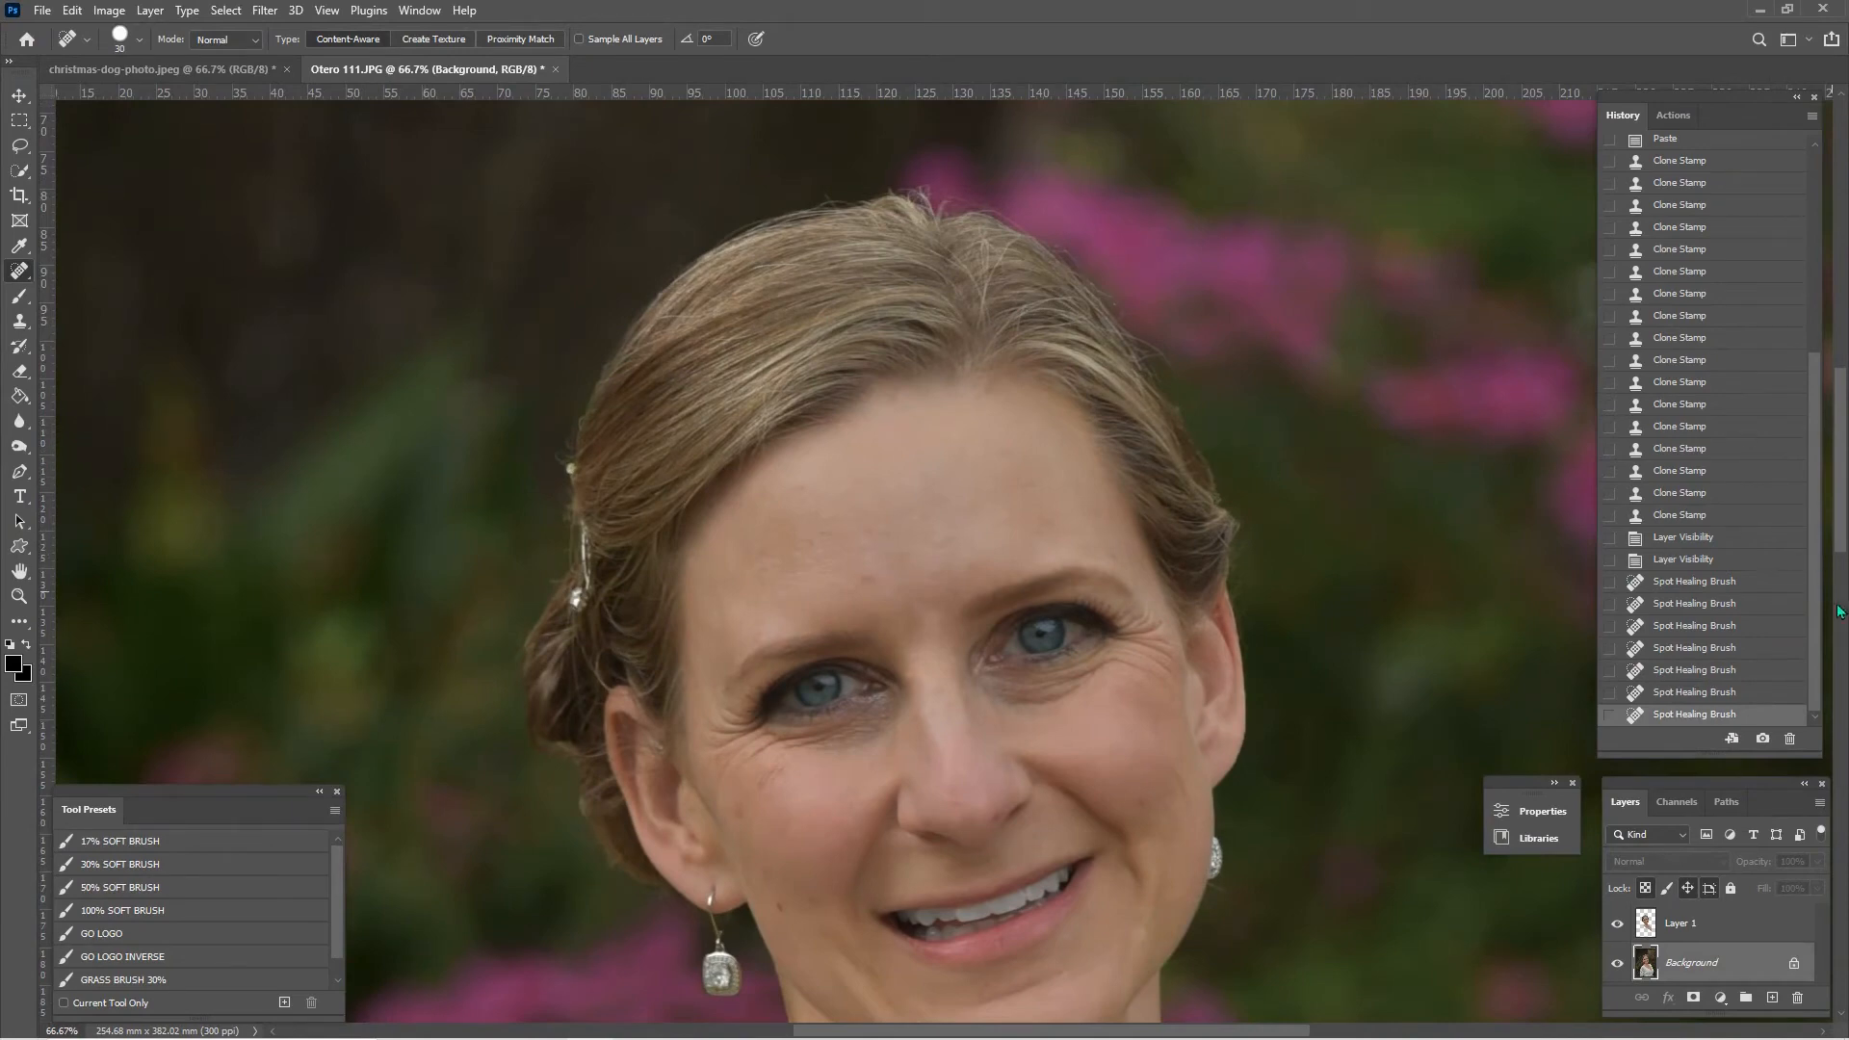
pyautogui.moveTo(1822, 589); pyautogui.dragTo(1839, 385)
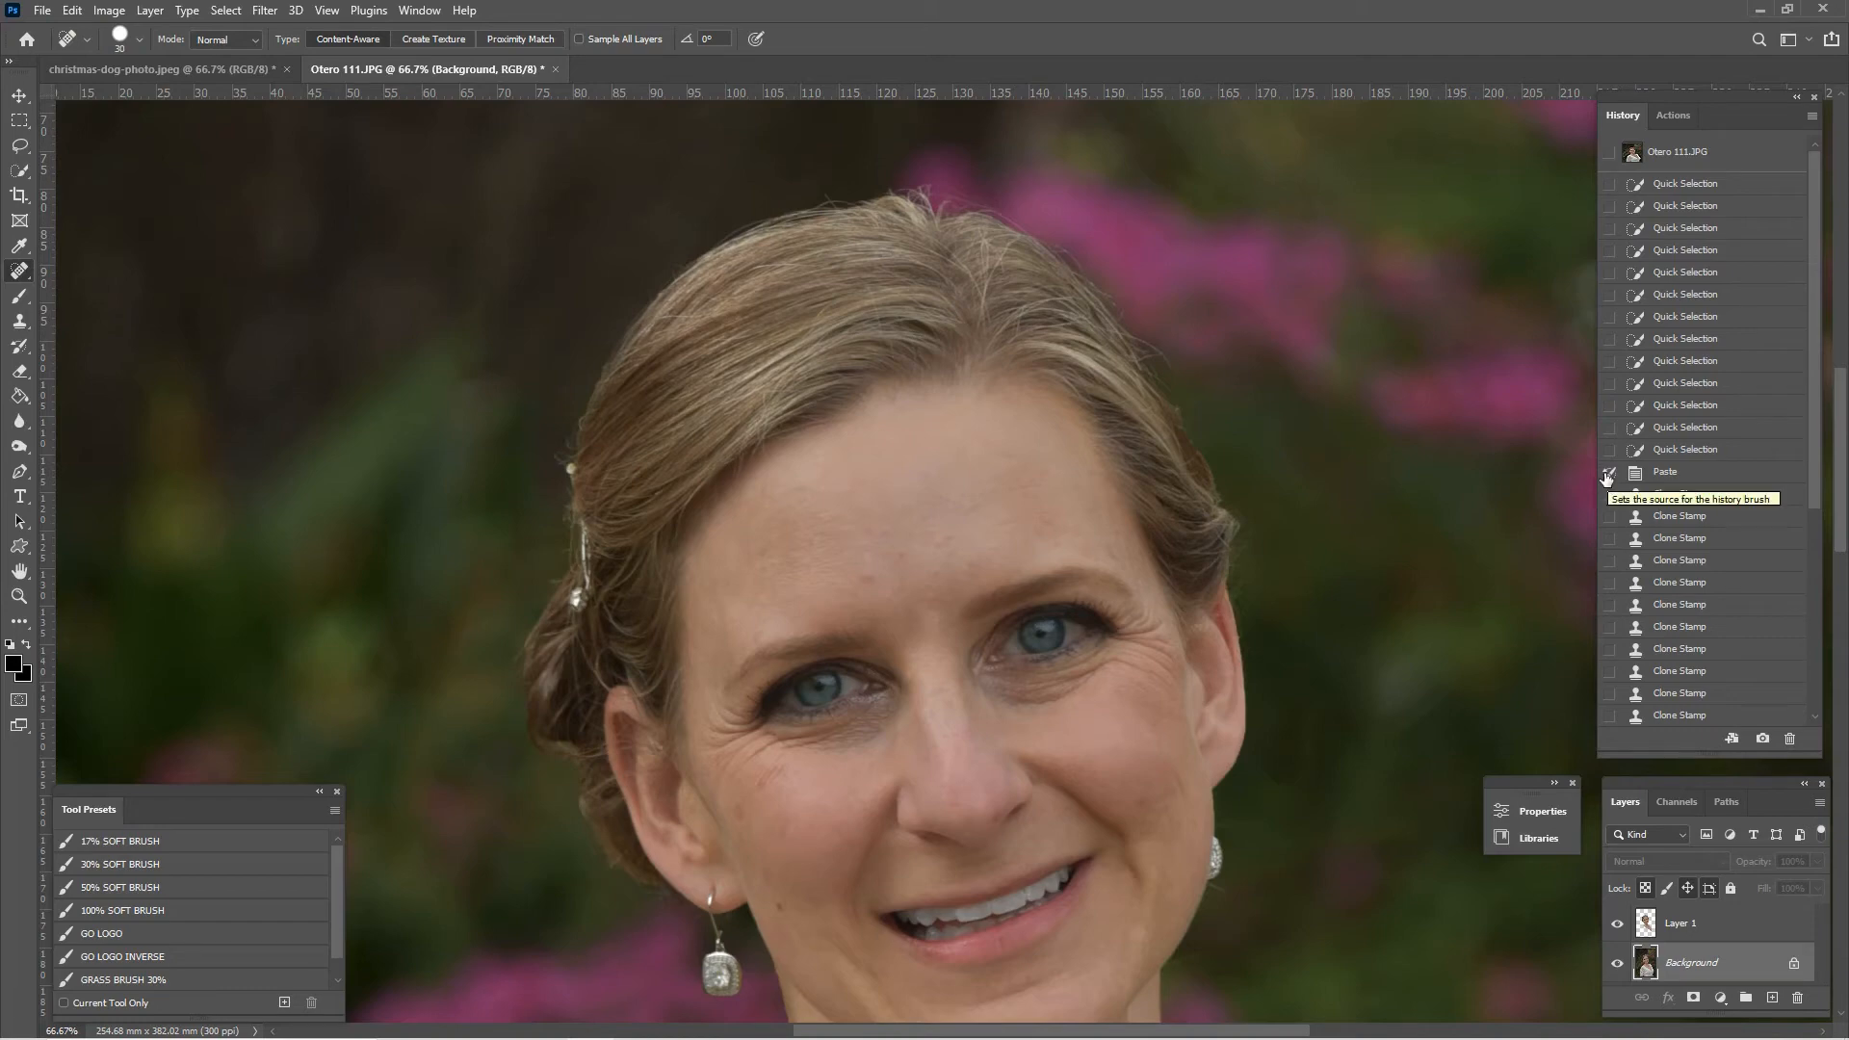
pyautogui.click(1673, 115)
pyautogui.click(1623, 116)
pyautogui.click(20, 349)
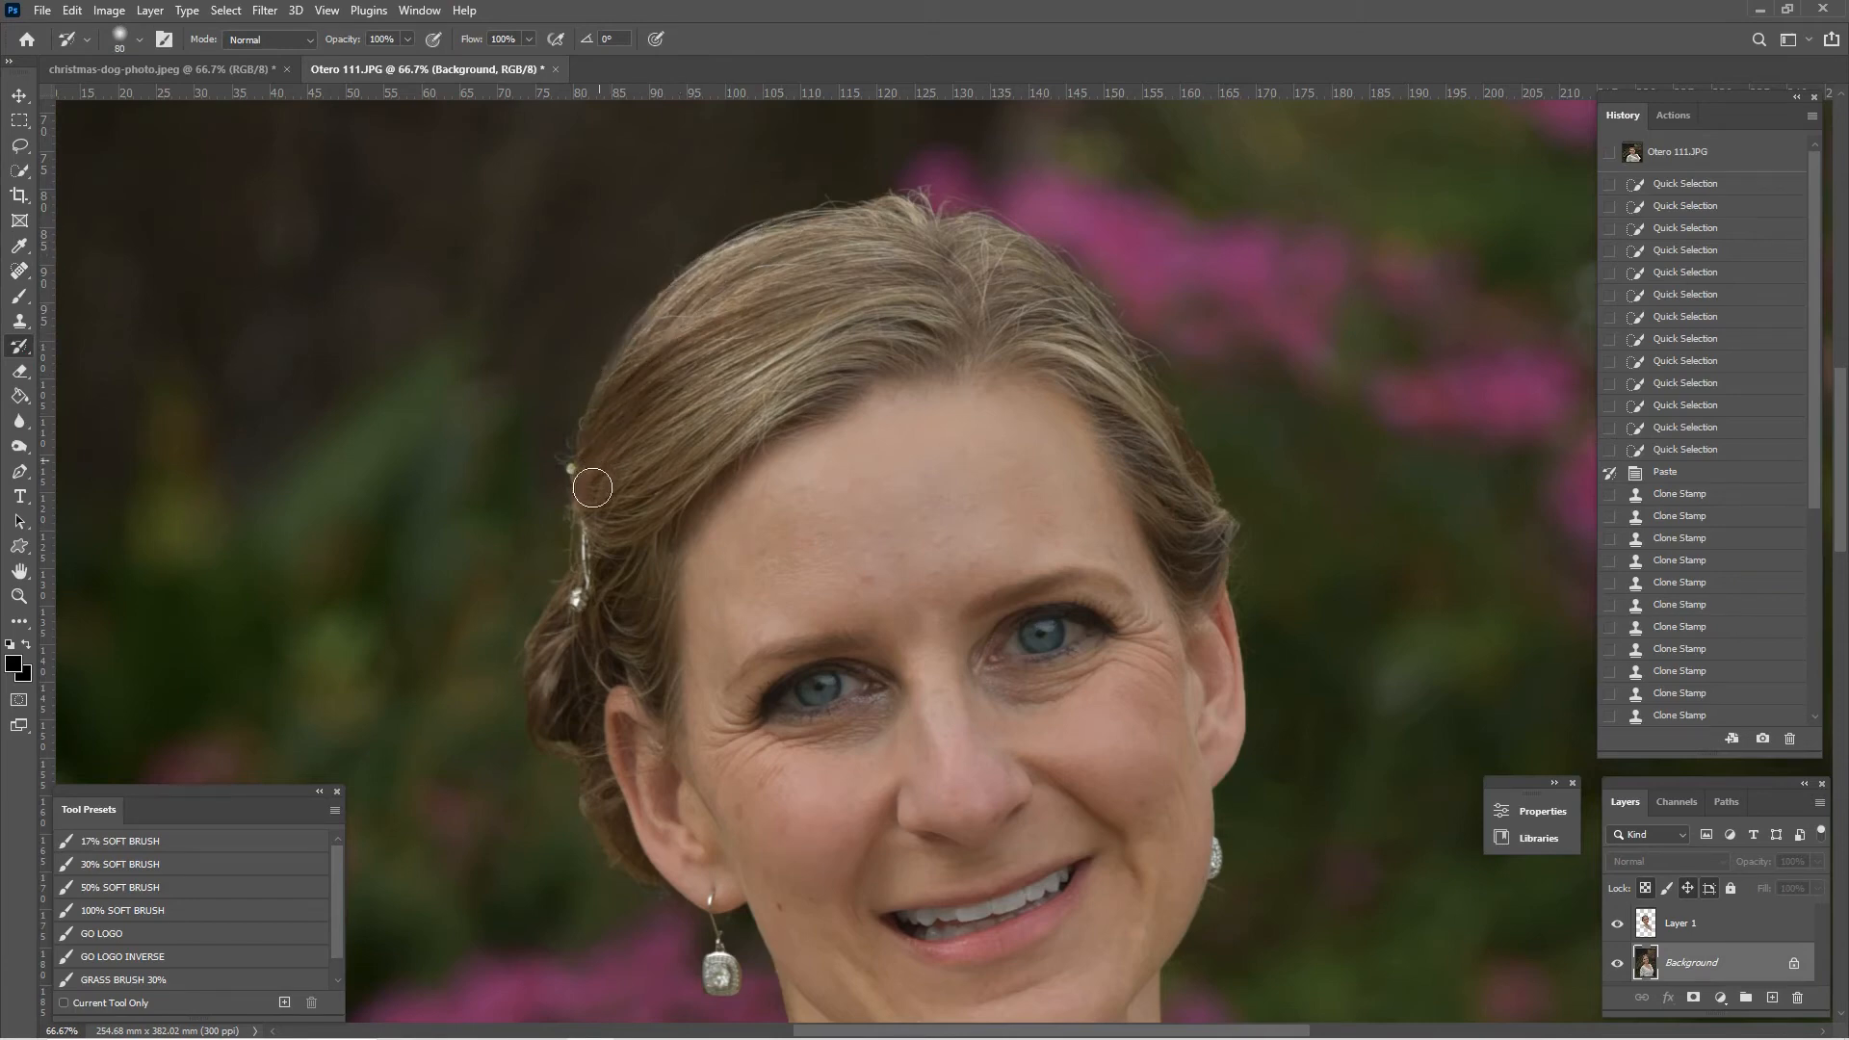
# Paint with the History Brush along the bun and the hair behind the near ear to restore the original hair edge.
pyautogui.moveTo(546, 665)
pyautogui.mouseDown()
pyautogui.moveTo(552, 732)
pyautogui.moveTo(675, 515)
pyautogui.mouseUp()
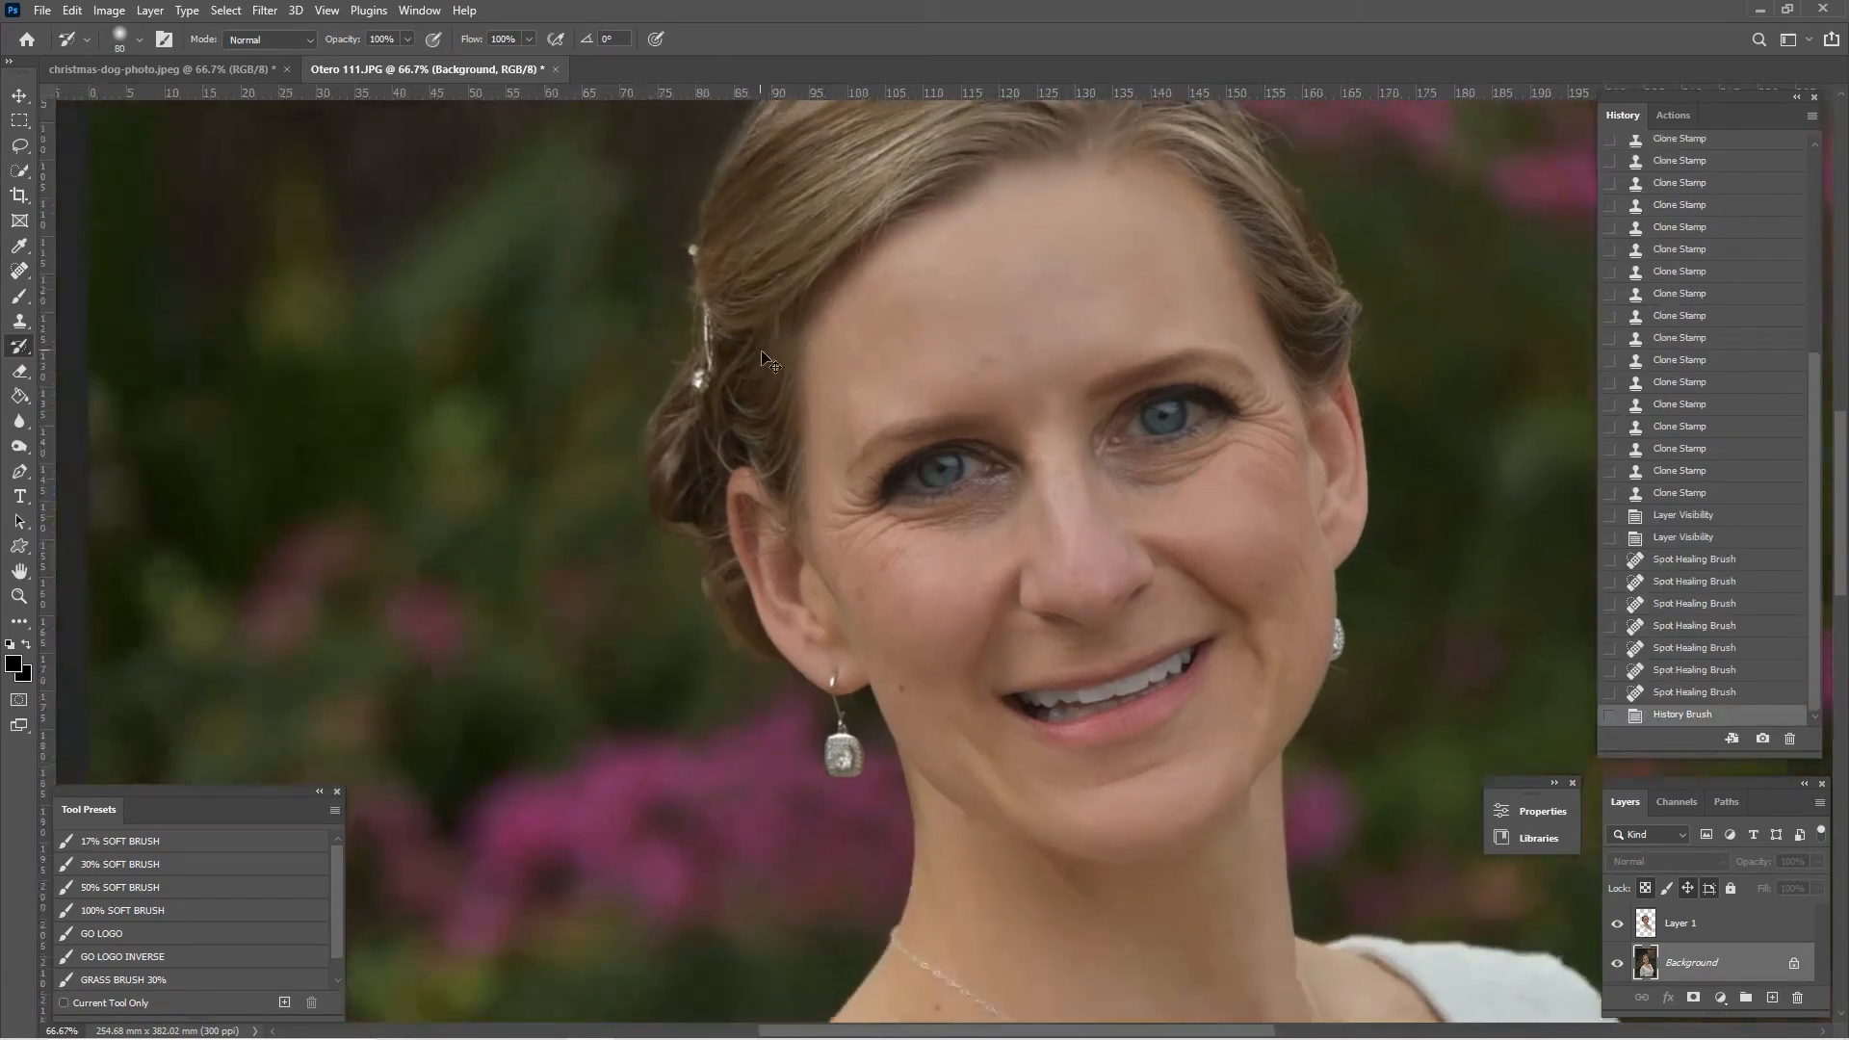
pyautogui.hotkey('ctrl', '+')
pyautogui.hotkey('ctrl', '+')
pyautogui.moveTo(508, 408); pyautogui.dragTo(1013, 229)
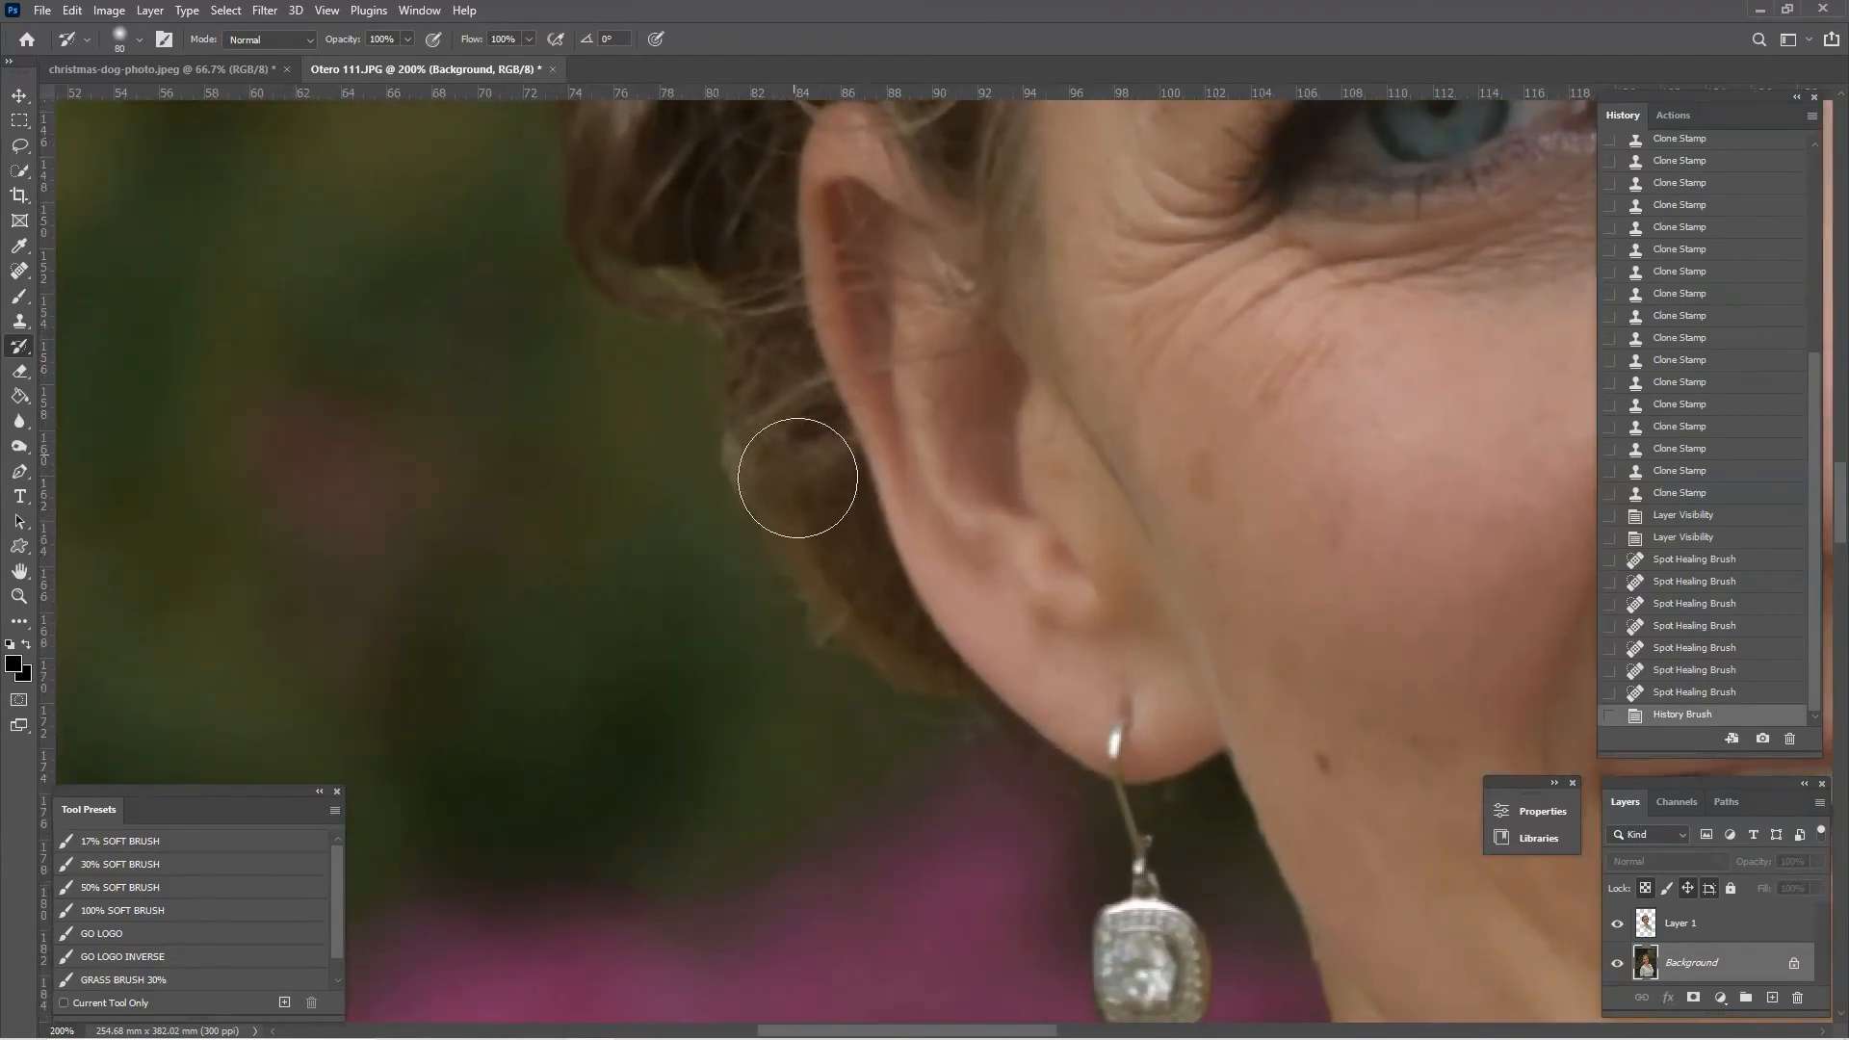
pyautogui.moveTo(1006, 655)
pyautogui.mouseDown()
pyautogui.moveTo(789, 303)
pyautogui.moveTo(677, 254)
pyautogui.mouseUp()
pyautogui.moveTo(785, 229); pyautogui.dragTo(779, 491)
pyautogui.moveTo(636, 480)
pyautogui.mouseDown()
pyautogui.moveTo(640, 260)
pyautogui.moveTo(626, 462)
pyautogui.mouseUp()
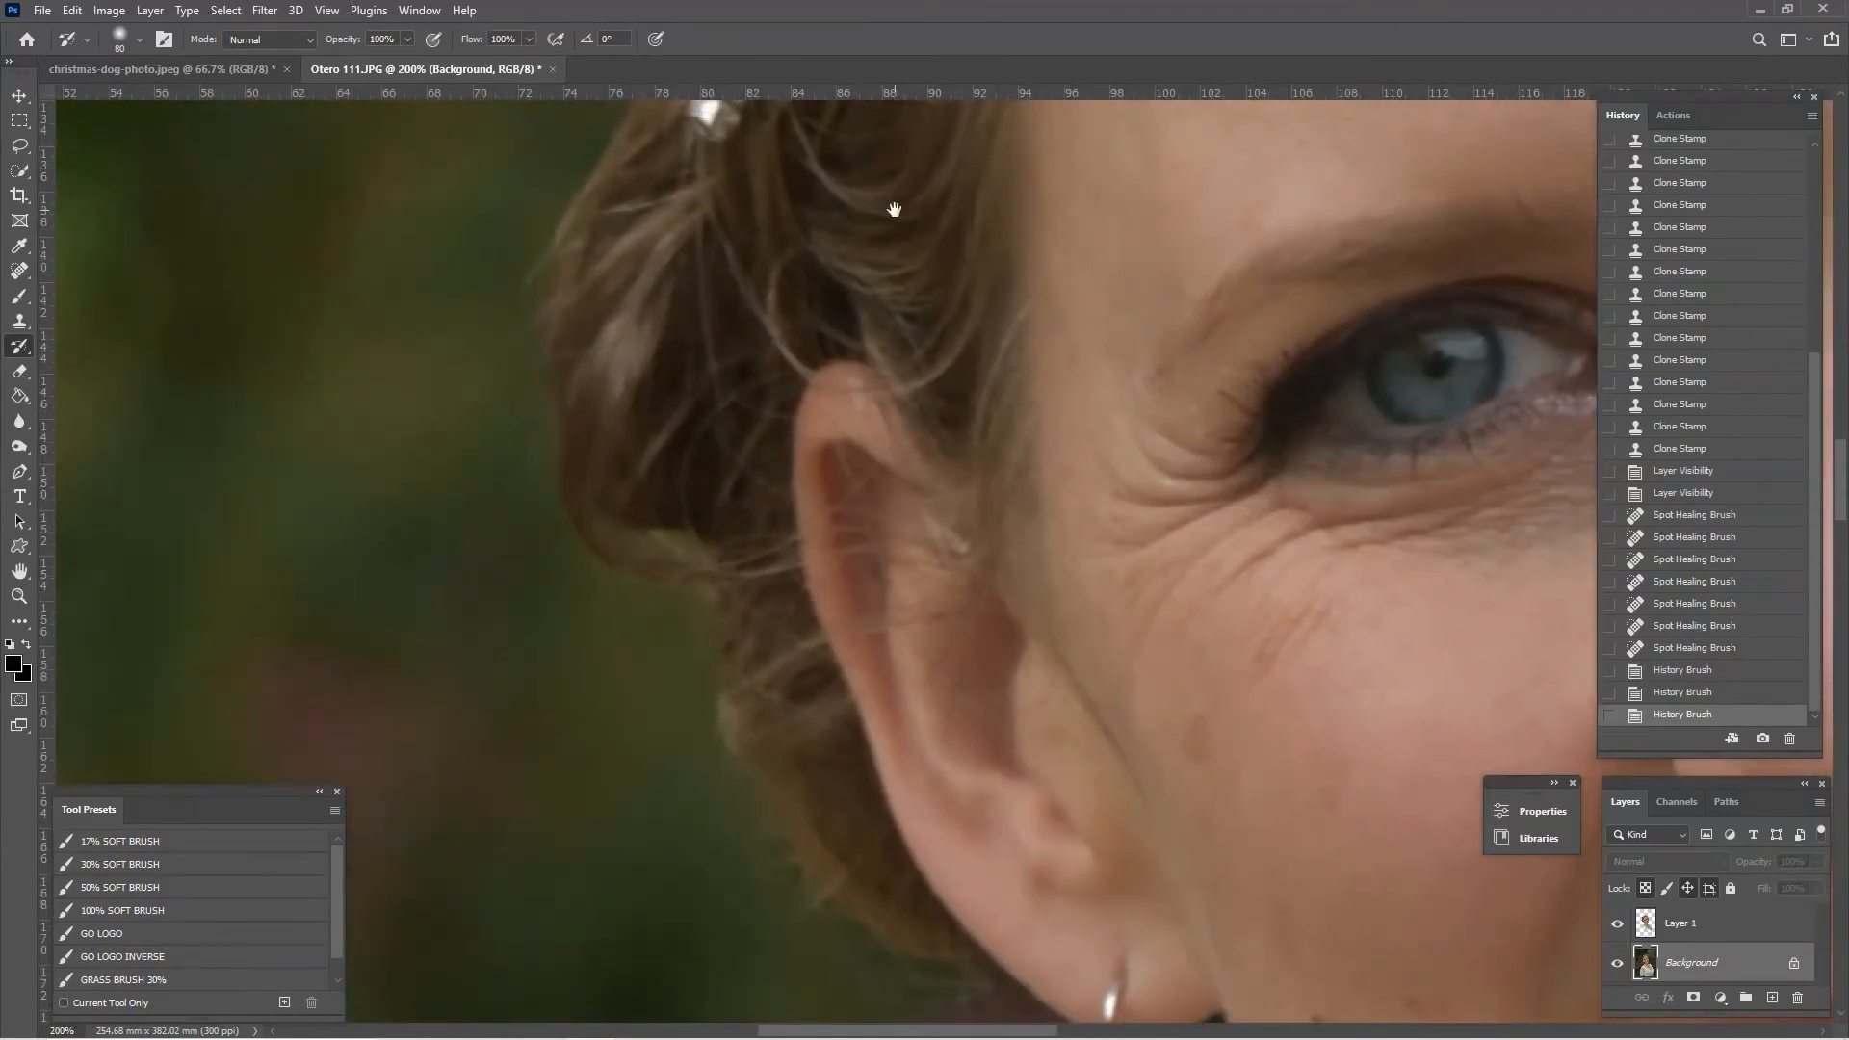
# Restore the original hair edge along the top of the head with the History Brush.
pyautogui.moveTo(880, 199)
pyautogui.mouseDown()
pyautogui.moveTo(607, 714)
pyautogui.moveTo(641, 680)
pyautogui.moveTo(611, 776)
pyautogui.moveTo(601, 751)
pyautogui.mouseUp()
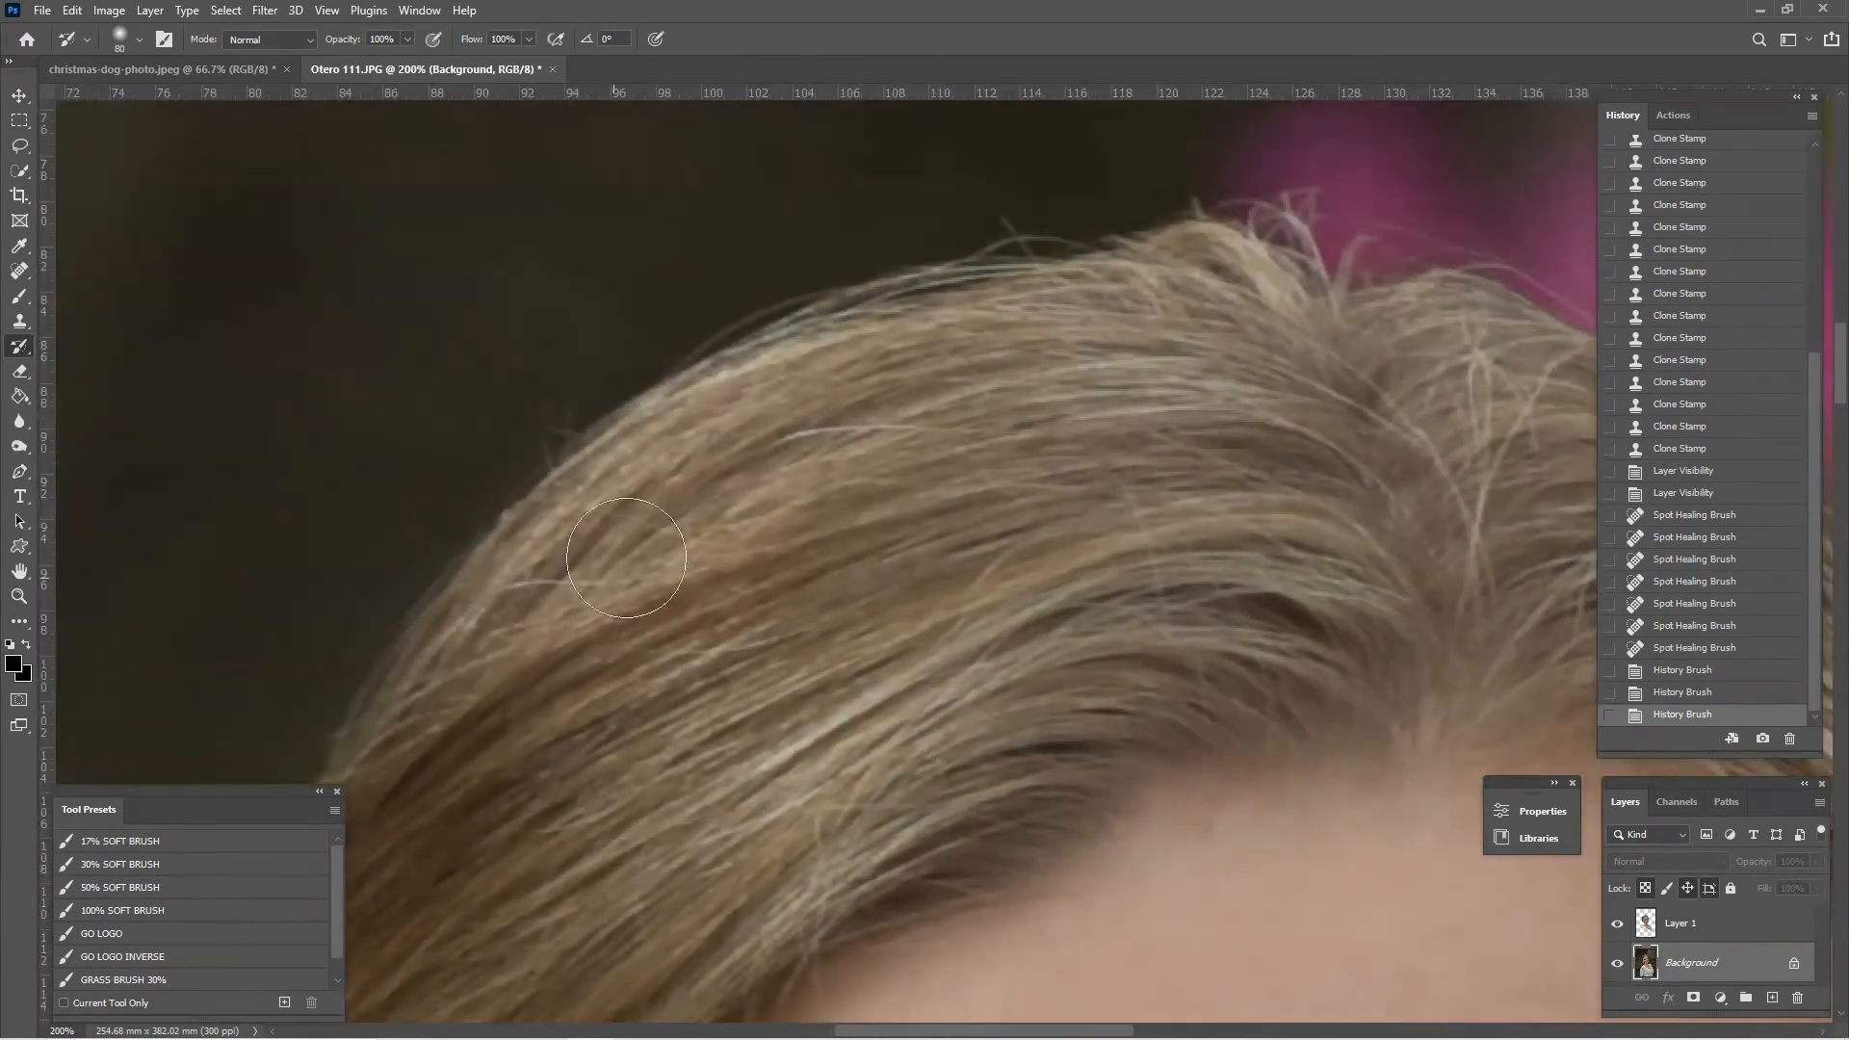
pyautogui.moveTo(972, 341); pyautogui.dragTo(1092, 324)
pyautogui.moveTo(1320, 413); pyautogui.dragTo(771, 393)
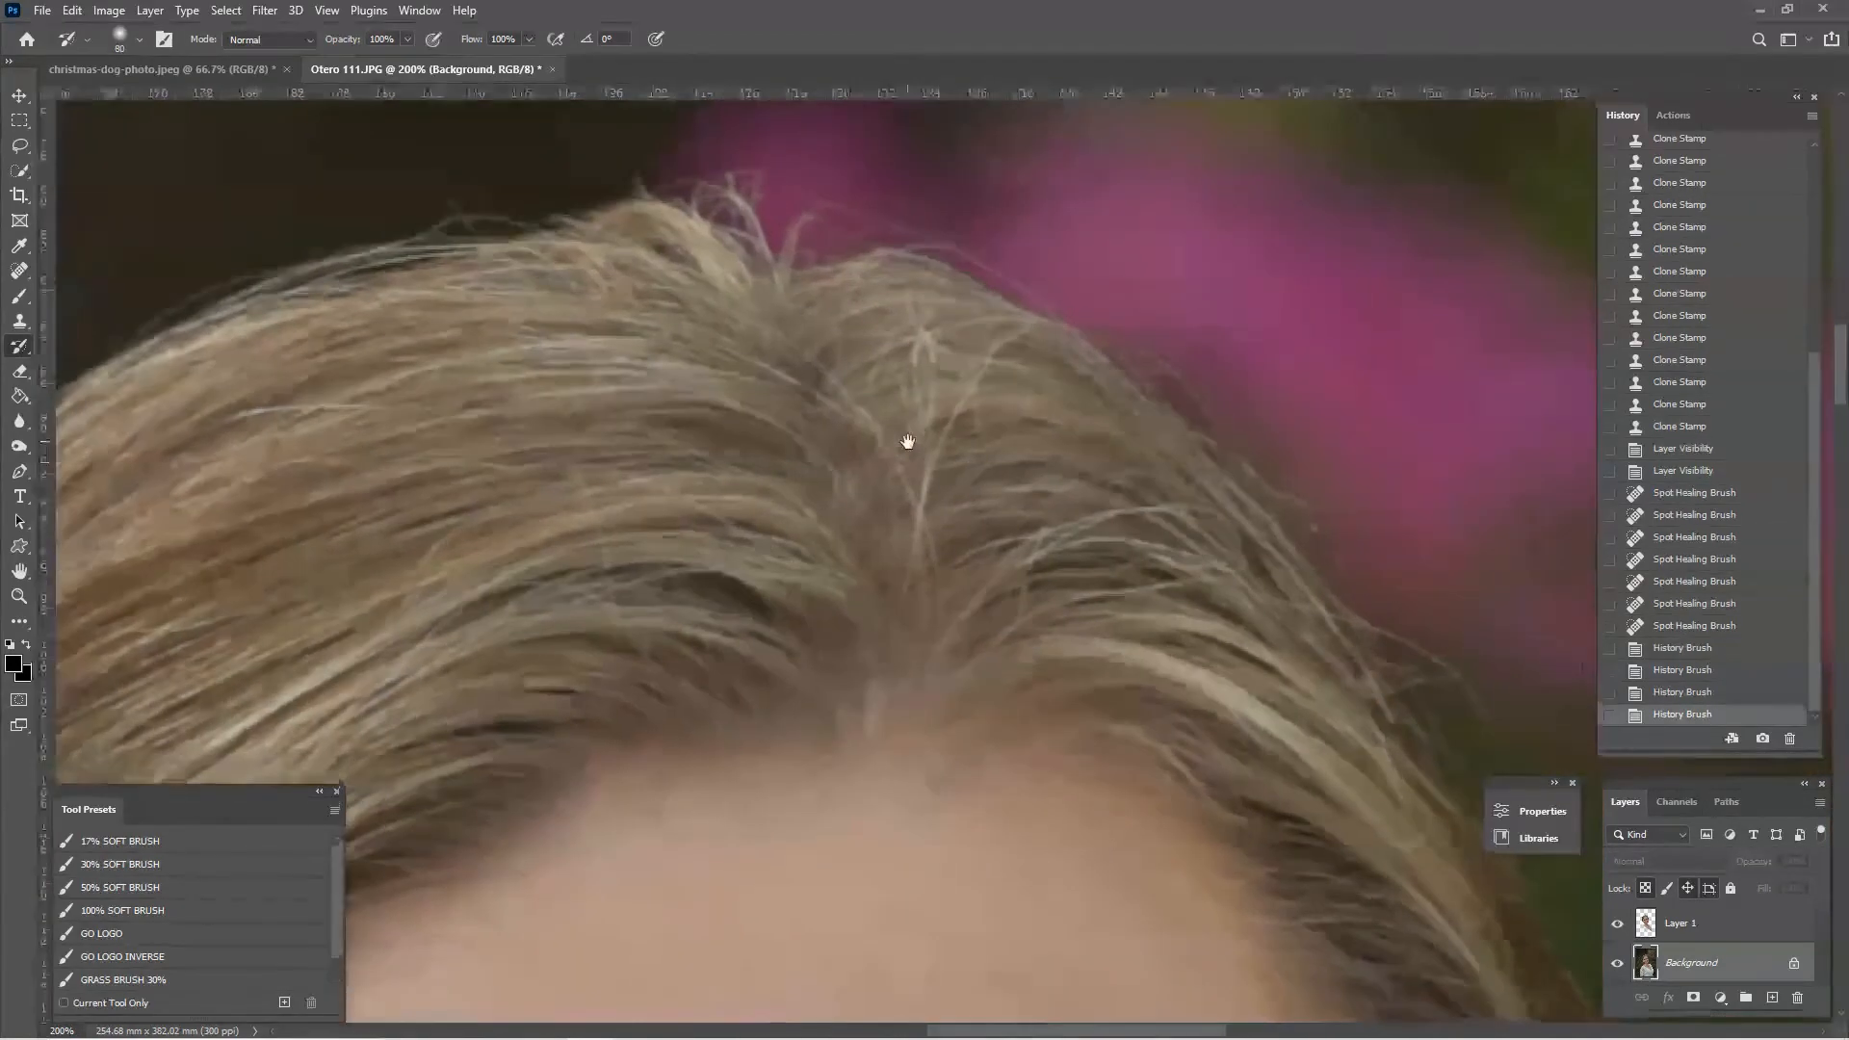
pyautogui.click(1258, 642)
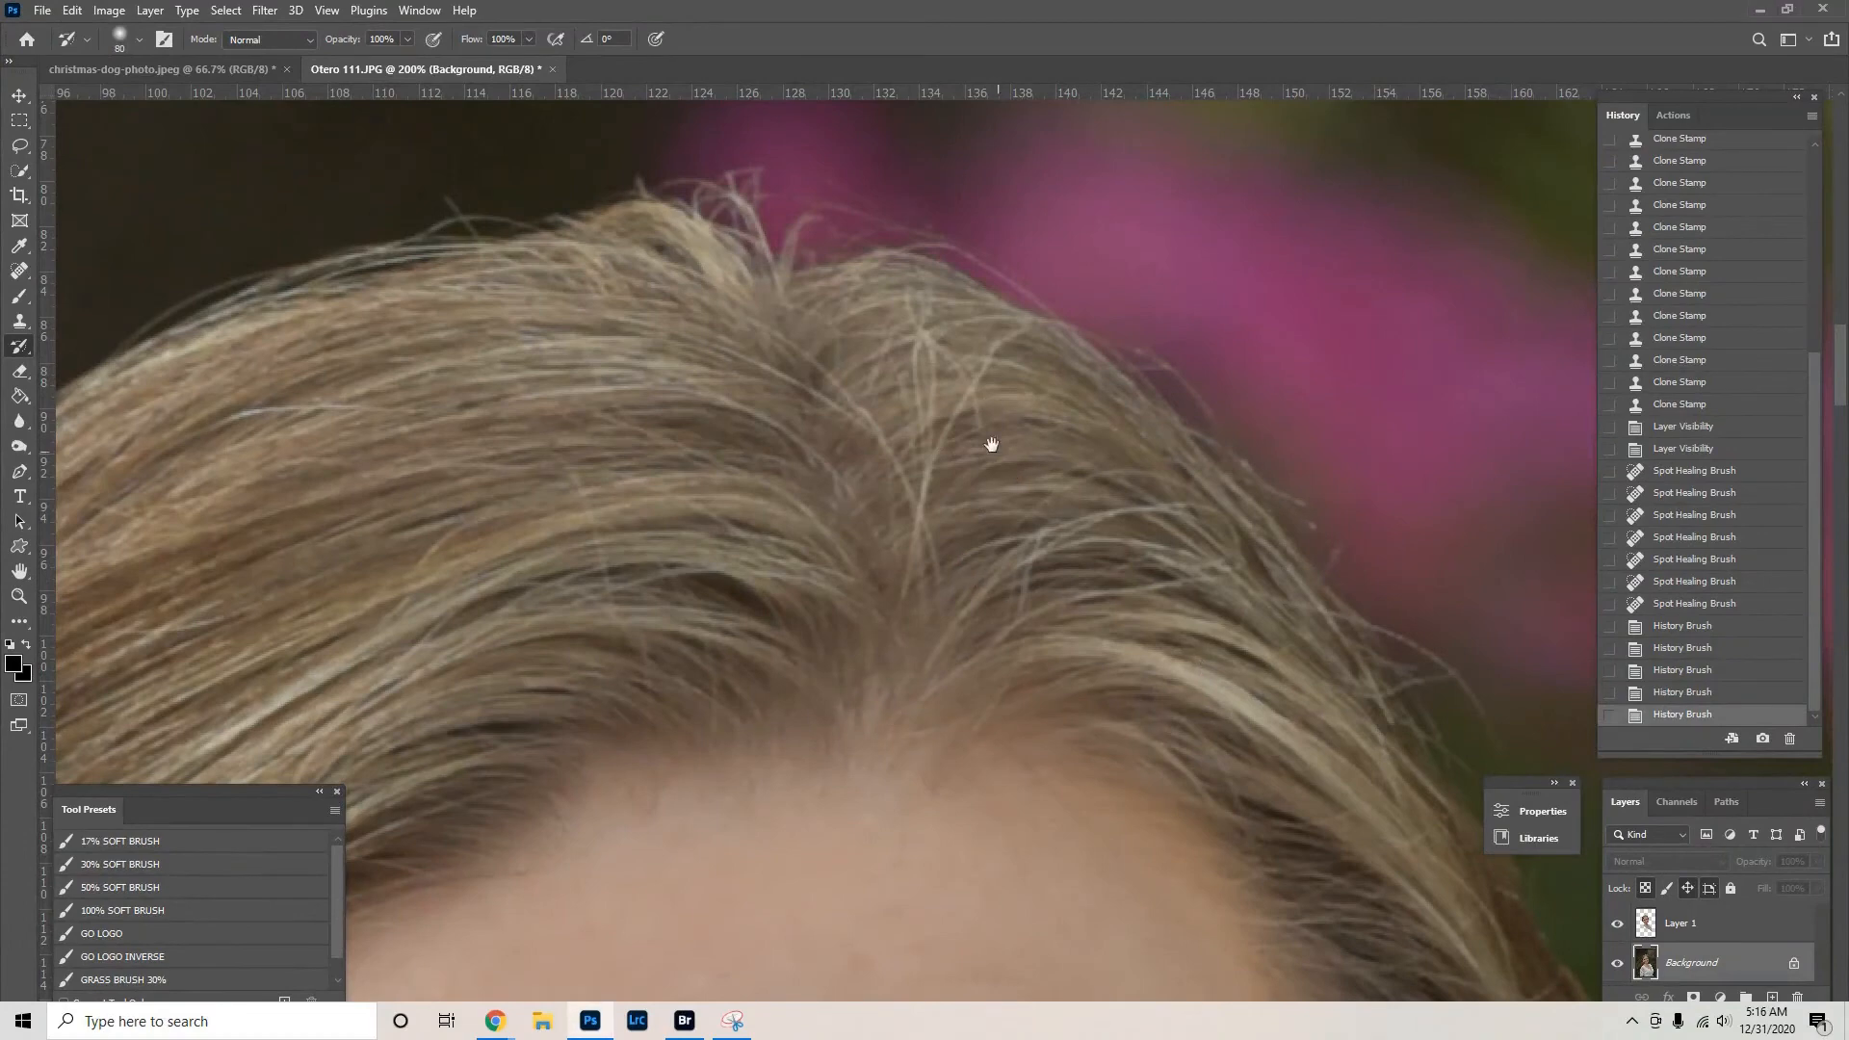
pyautogui.scroll(-2, 991, 437)
pyautogui.scroll(1, 1286, 766)
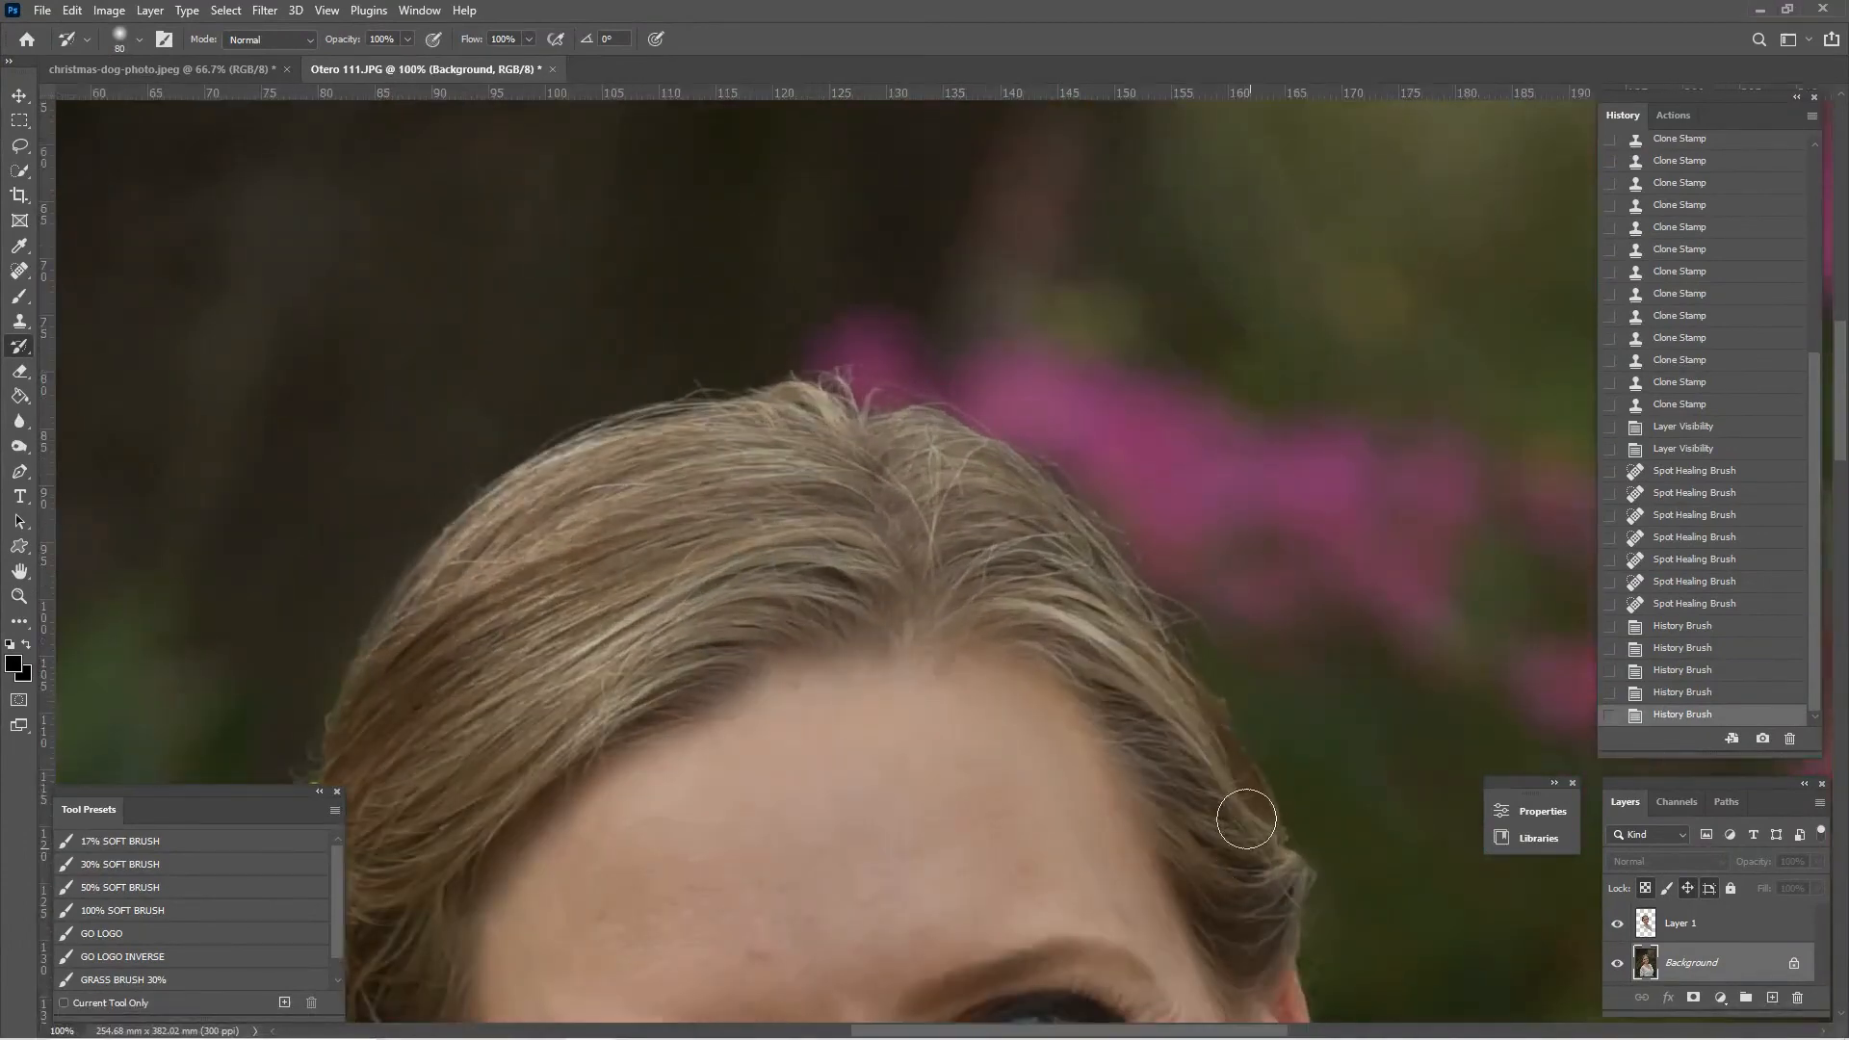
# Paint with the History Brush down the far side of the head, restoring the hair from the temple to above the far ear.
pyautogui.moveTo(1160, 695); pyautogui.dragTo(1202, 838)
pyautogui.moveTo(1205, 849); pyautogui.dragTo(1101, 776)
pyautogui.hotkey('ctrl', '+')
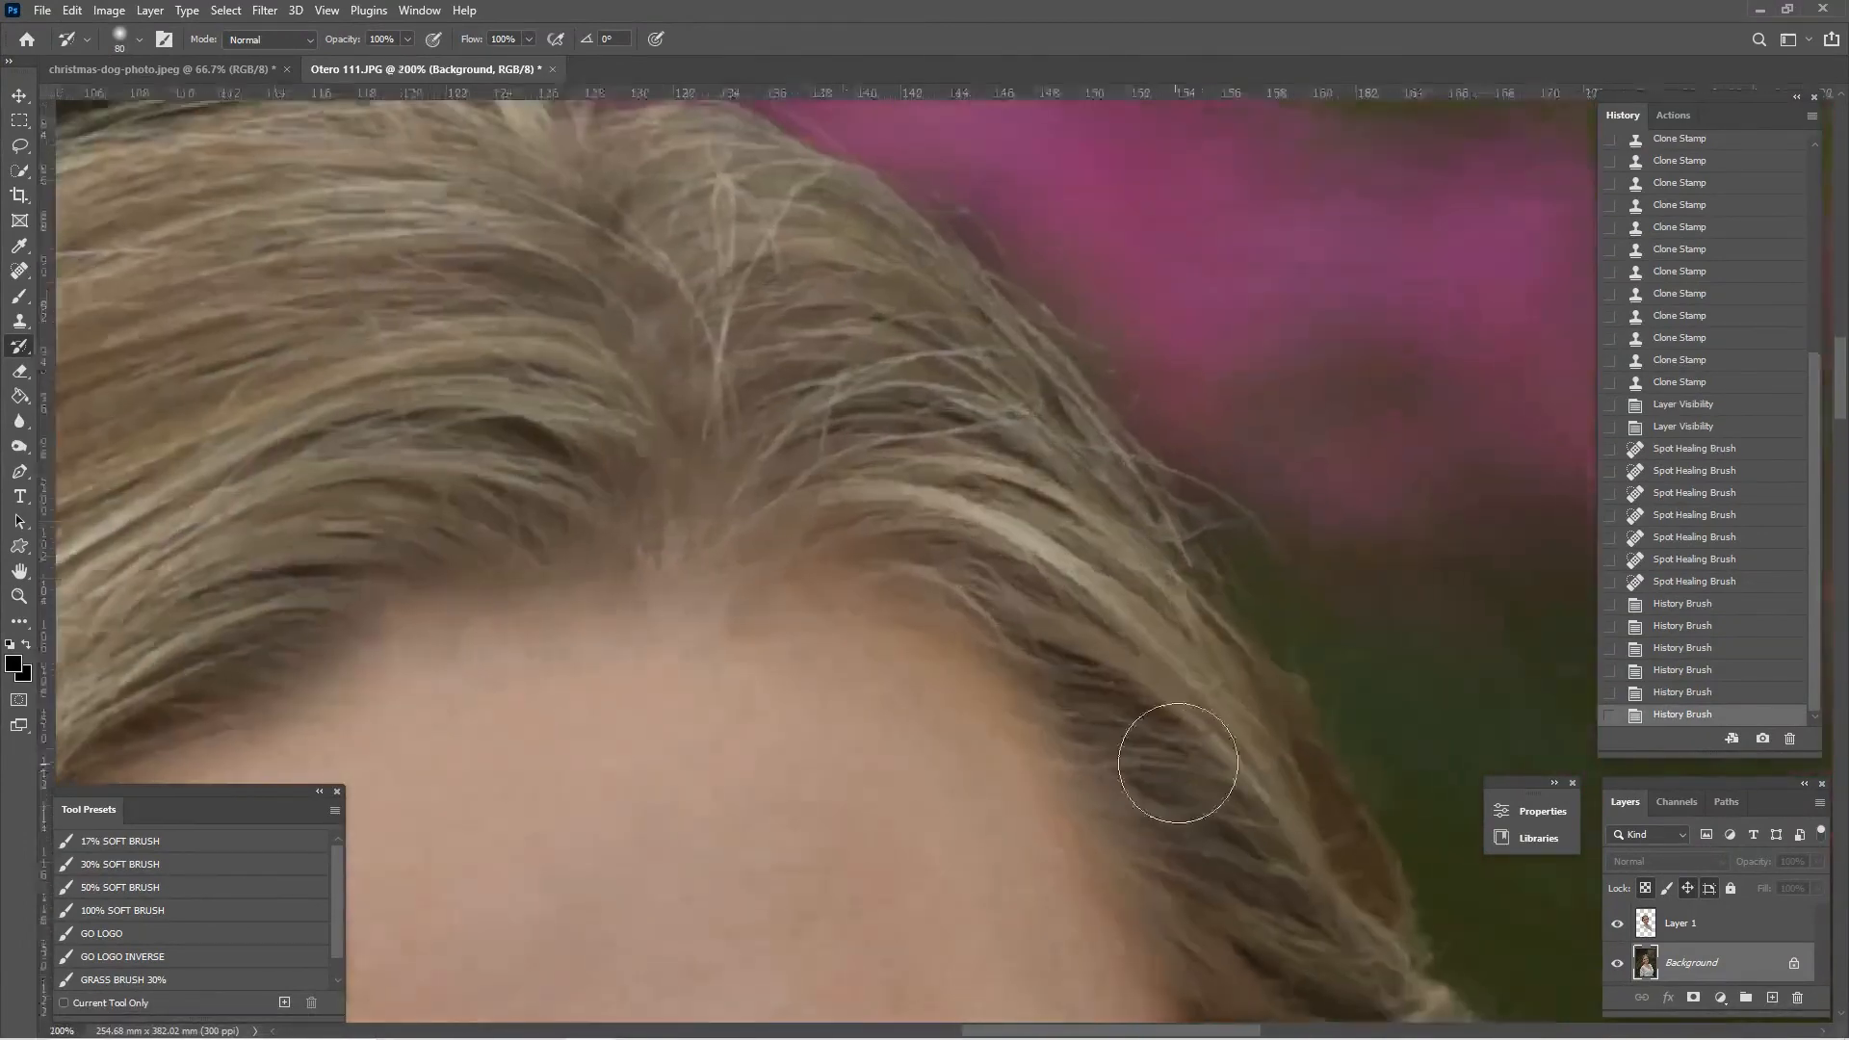
pyautogui.moveTo(1299, 844); pyautogui.dragTo(1295, 853)
pyautogui.moveTo(1221, 849); pyautogui.dragTo(1036, 577)
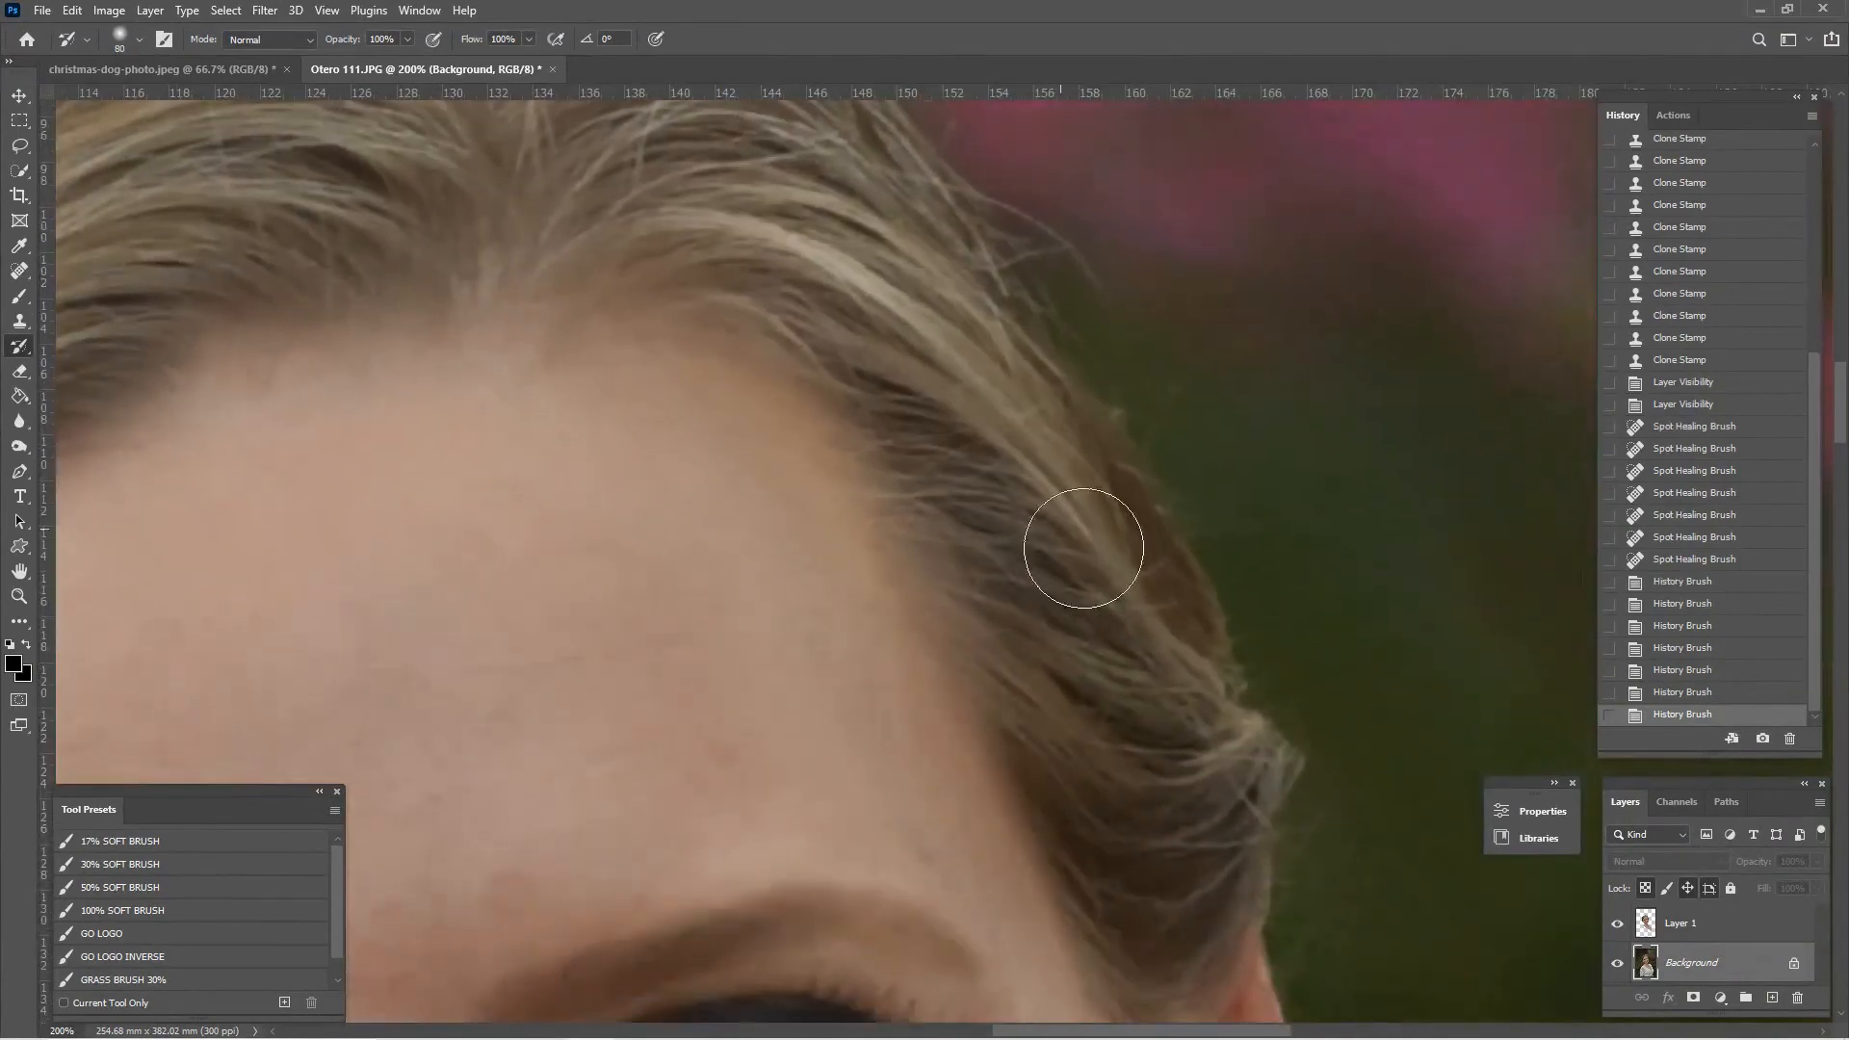
pyautogui.moveTo(1196, 743); pyautogui.dragTo(1202, 785)
pyautogui.moveTo(1089, 730); pyautogui.dragTo(1017, 600)
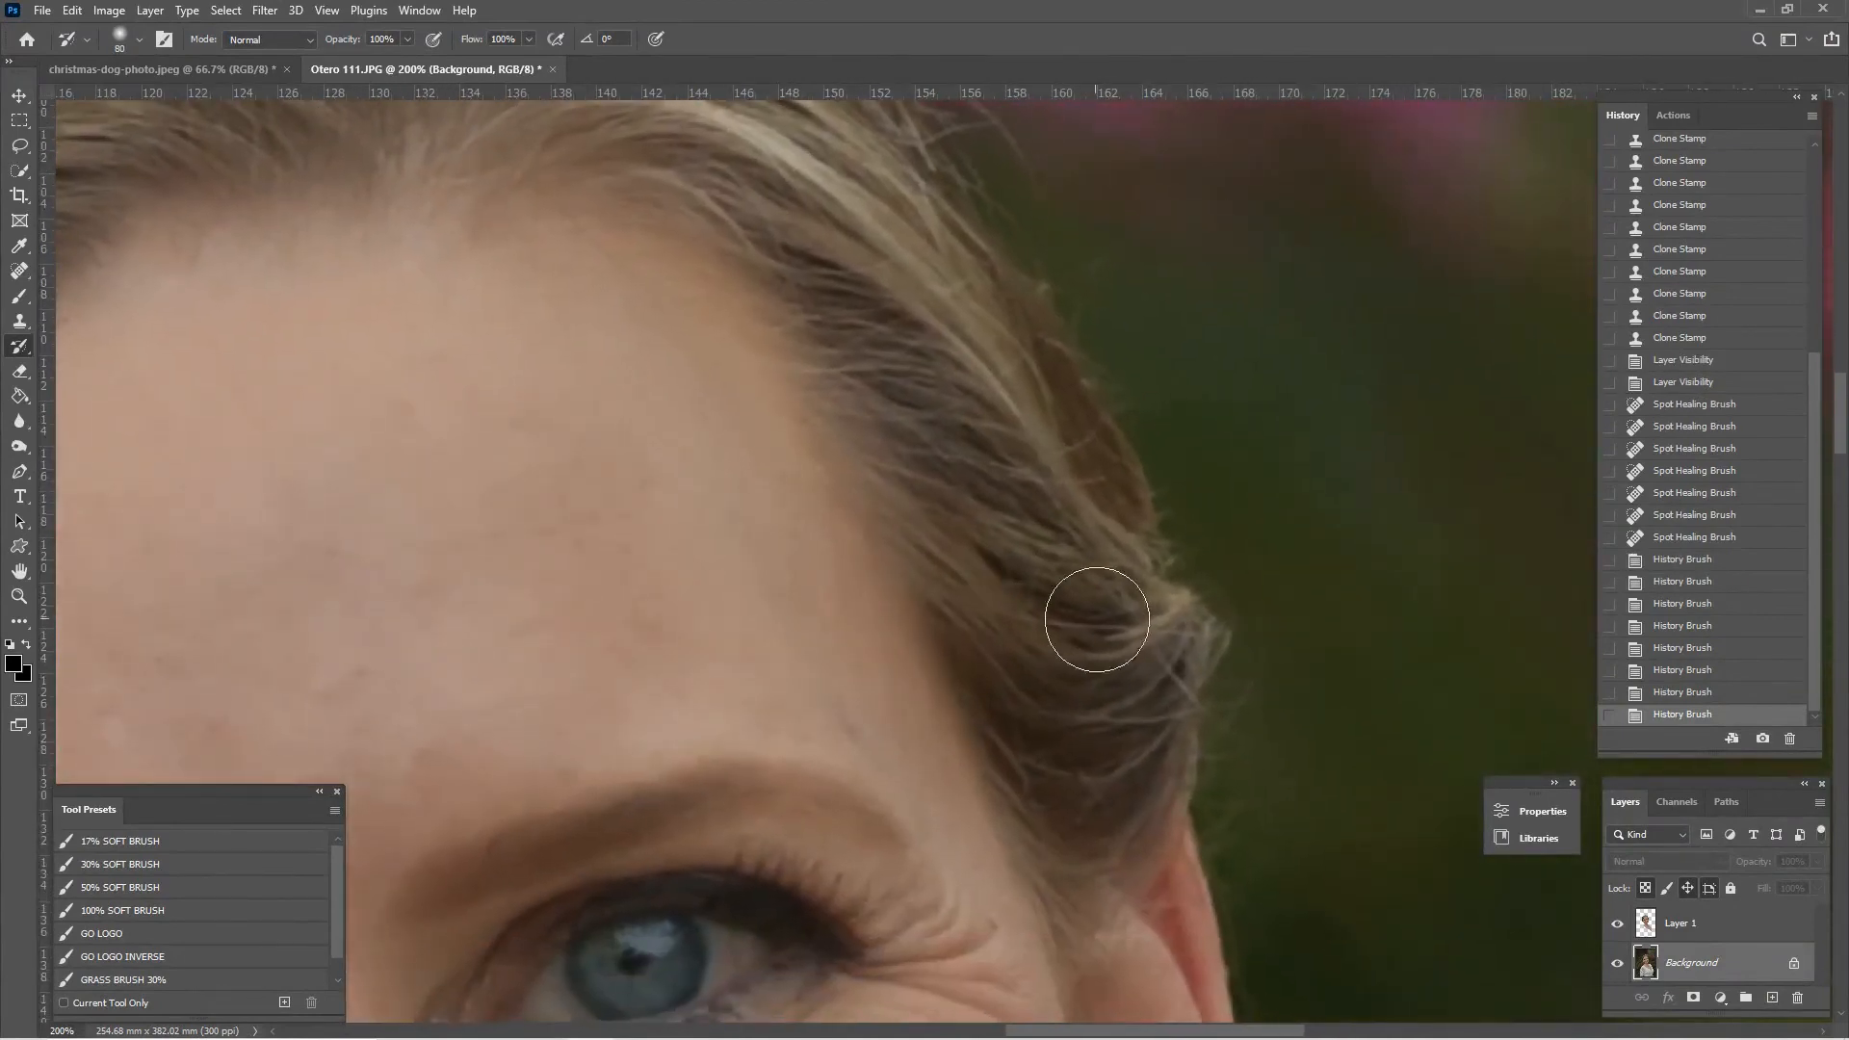
pyautogui.moveTo(1130, 673); pyautogui.dragTo(1129, 786)
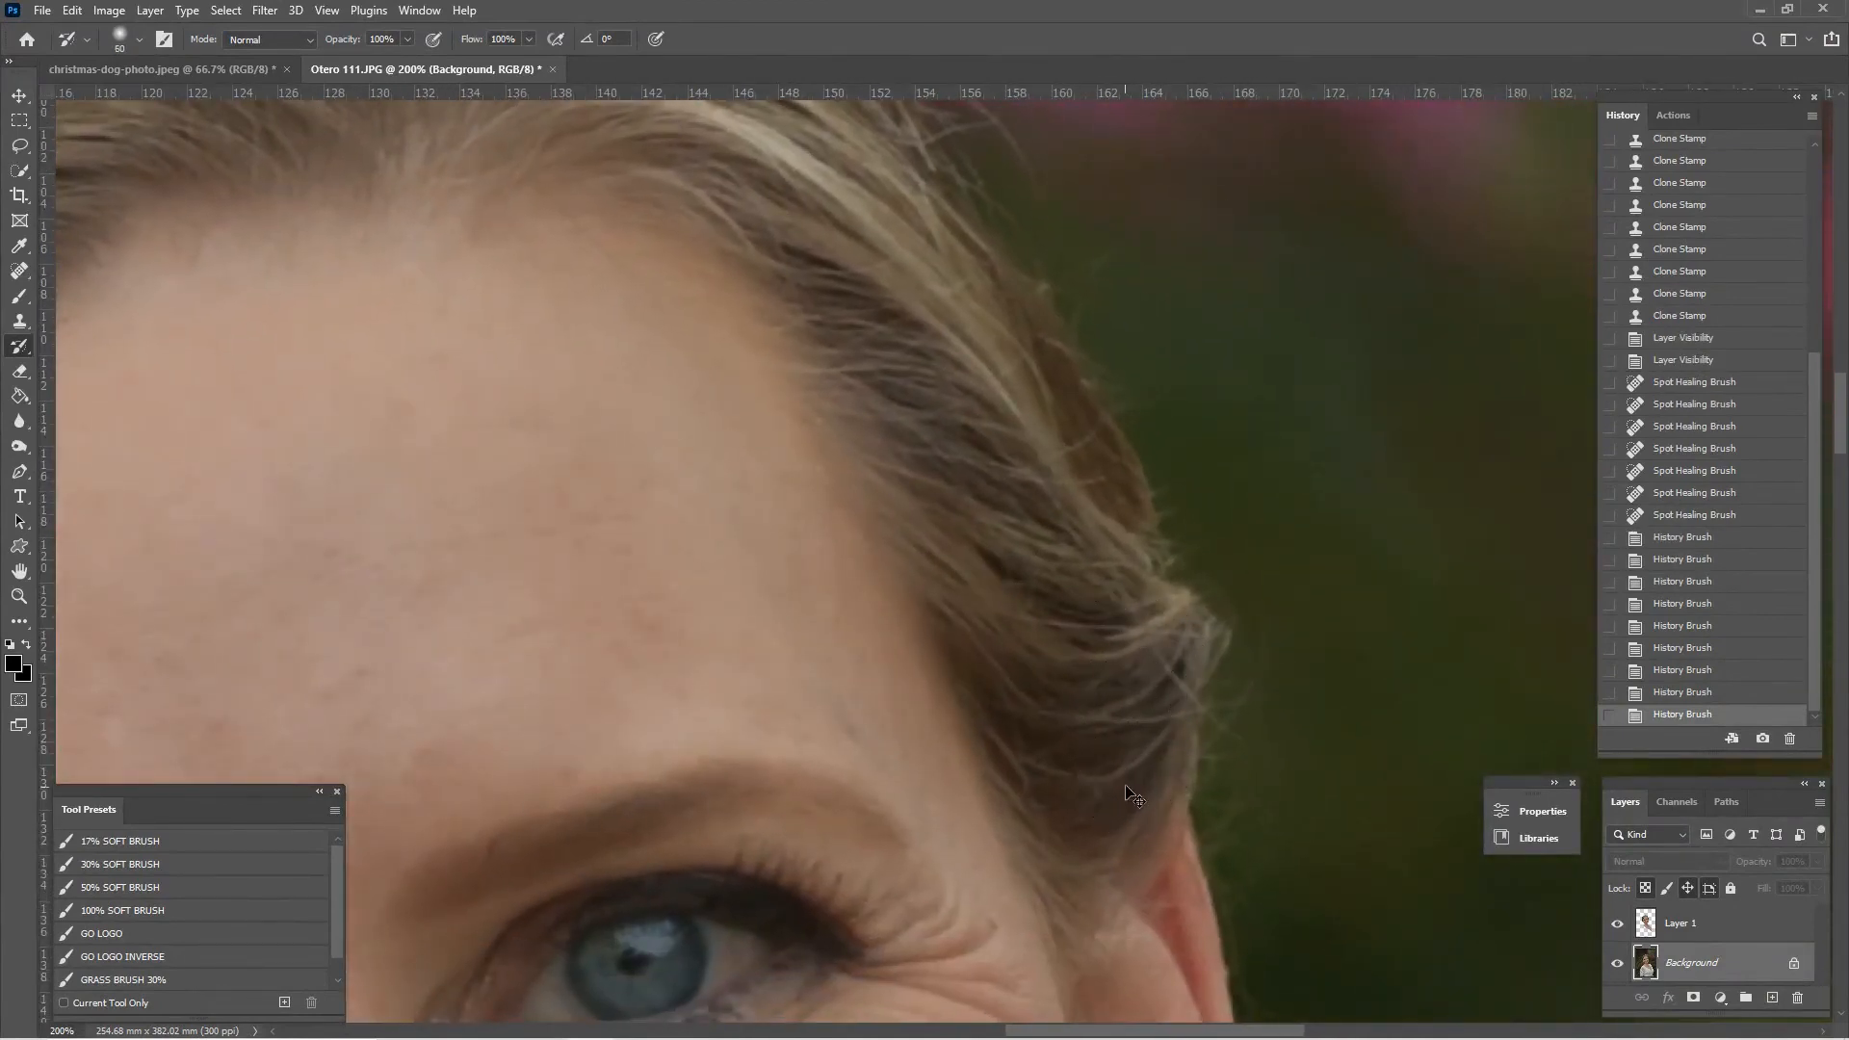
# Heal the faint stray hair marks in the background beside the neck with the Spot Healing Brush.
pyautogui.hotkey('ctrl', '-')
pyautogui.hotkey('ctrl', '-')
pyautogui.moveTo(940, 604); pyautogui.dragTo(1146, 306)
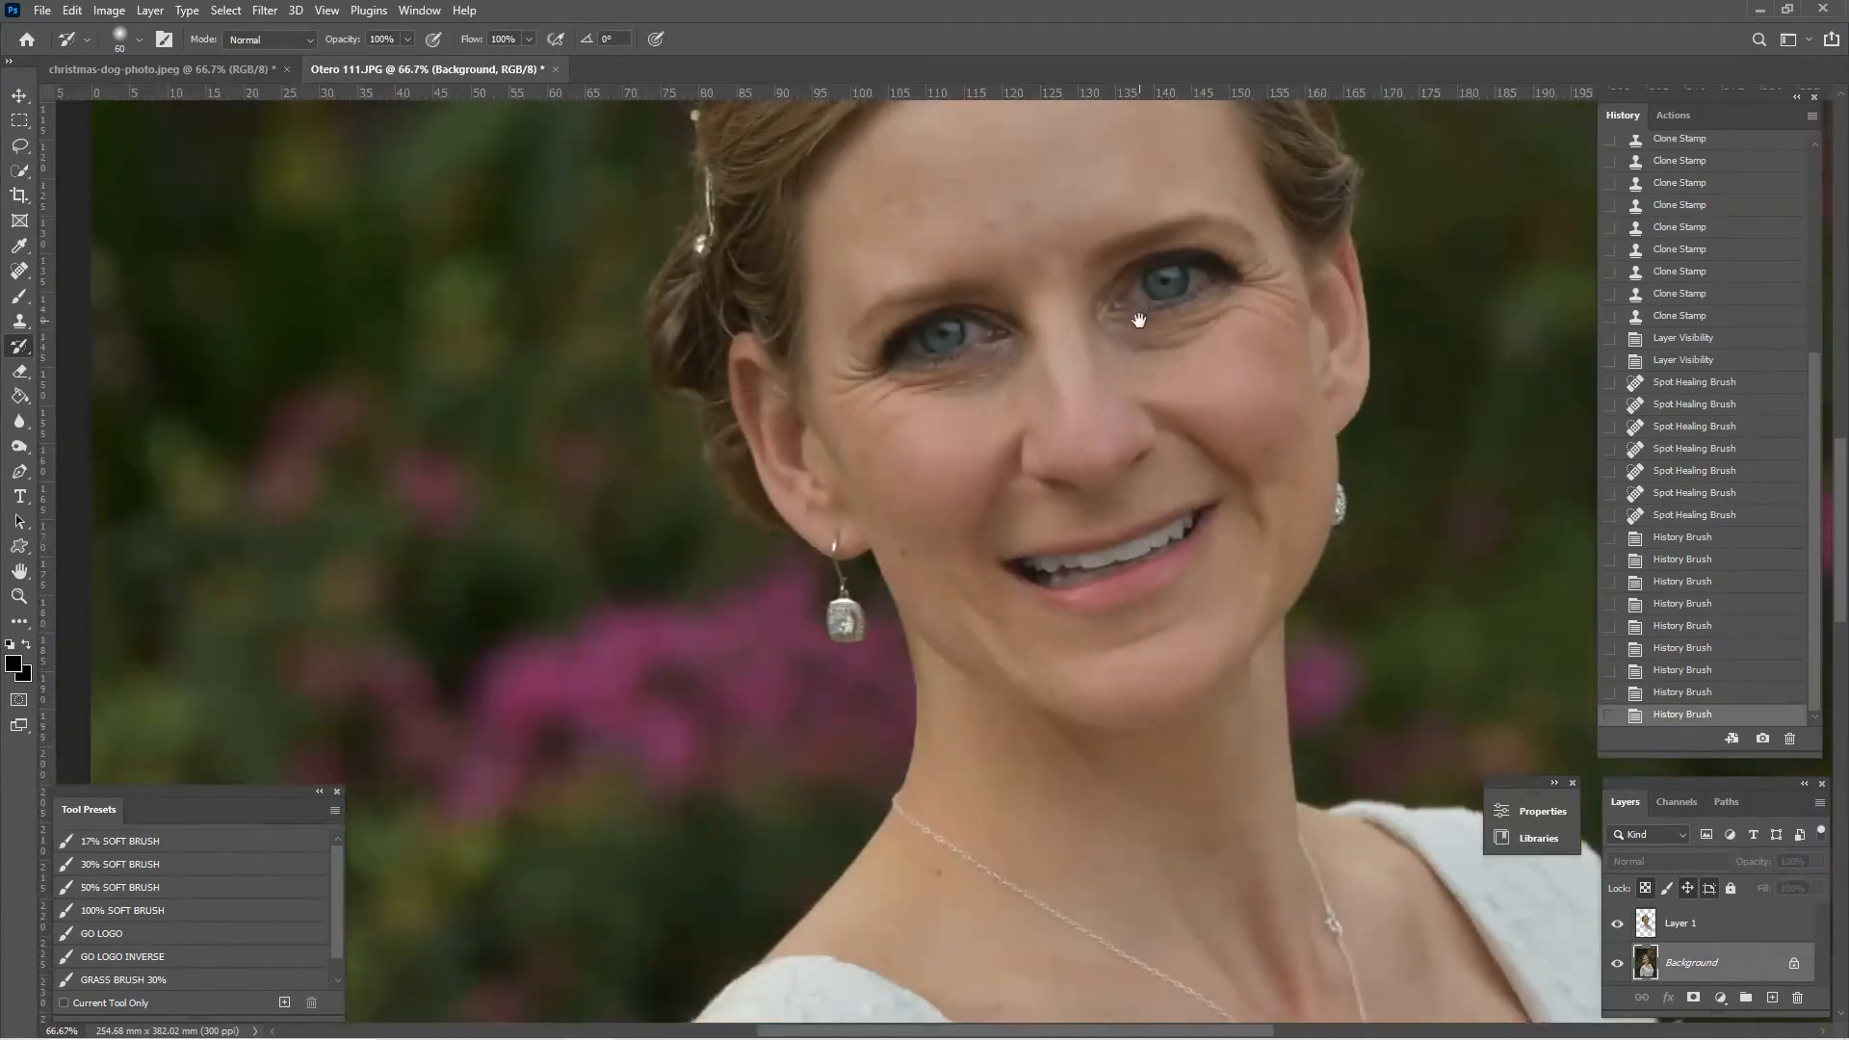
pyautogui.hotkey('ctrl', '+')
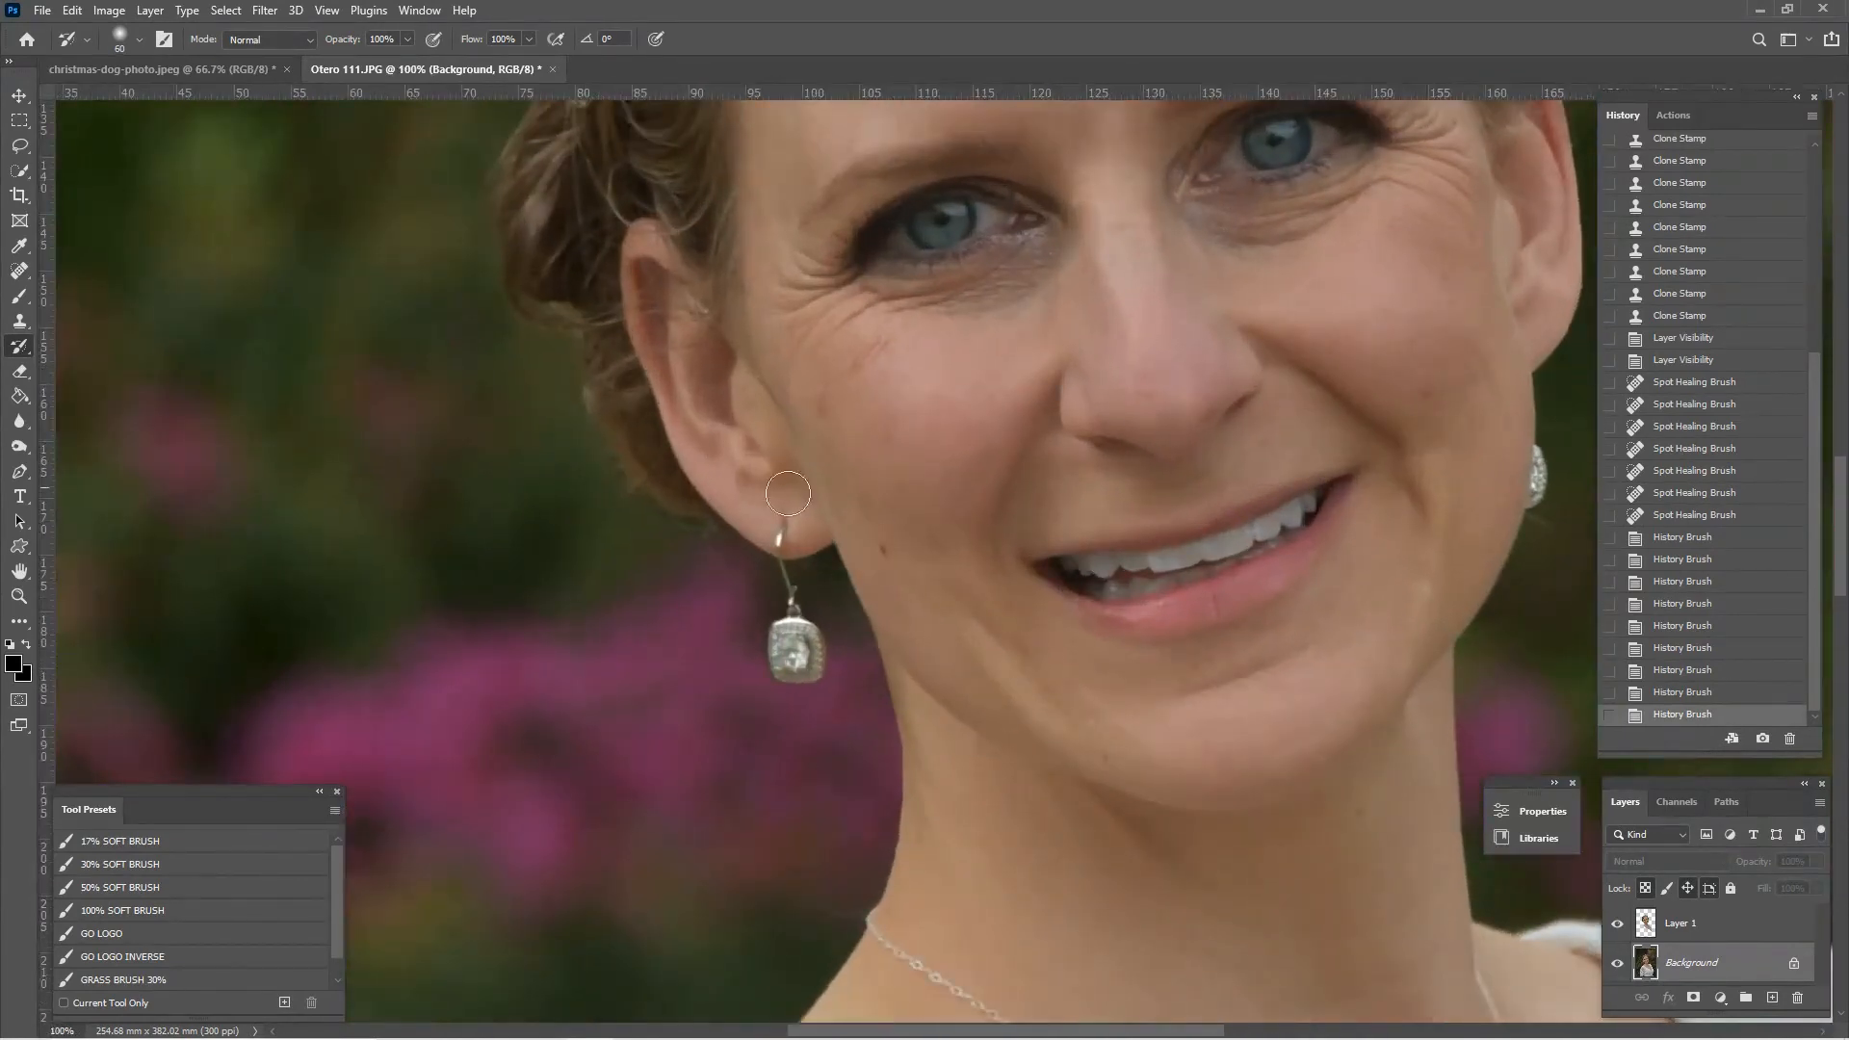
pyautogui.scroll(-2, 1026, 539)
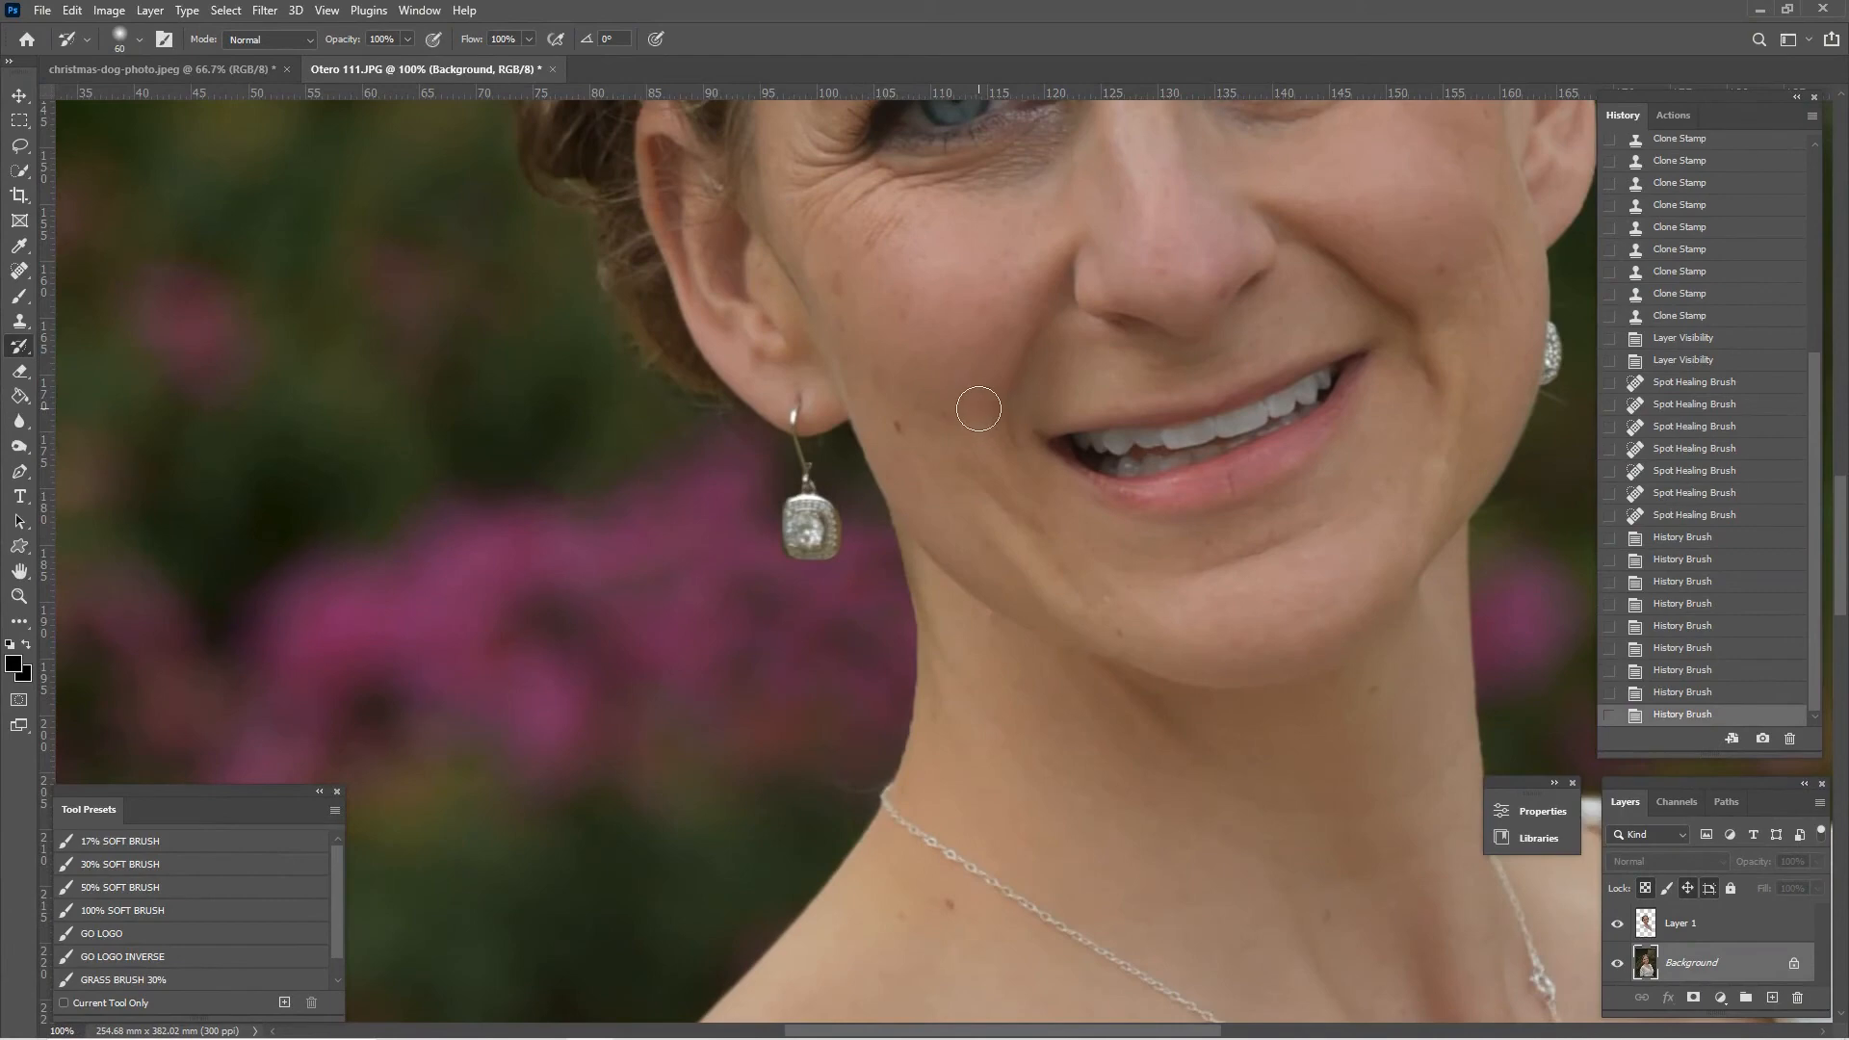
pyautogui.click(19, 271)
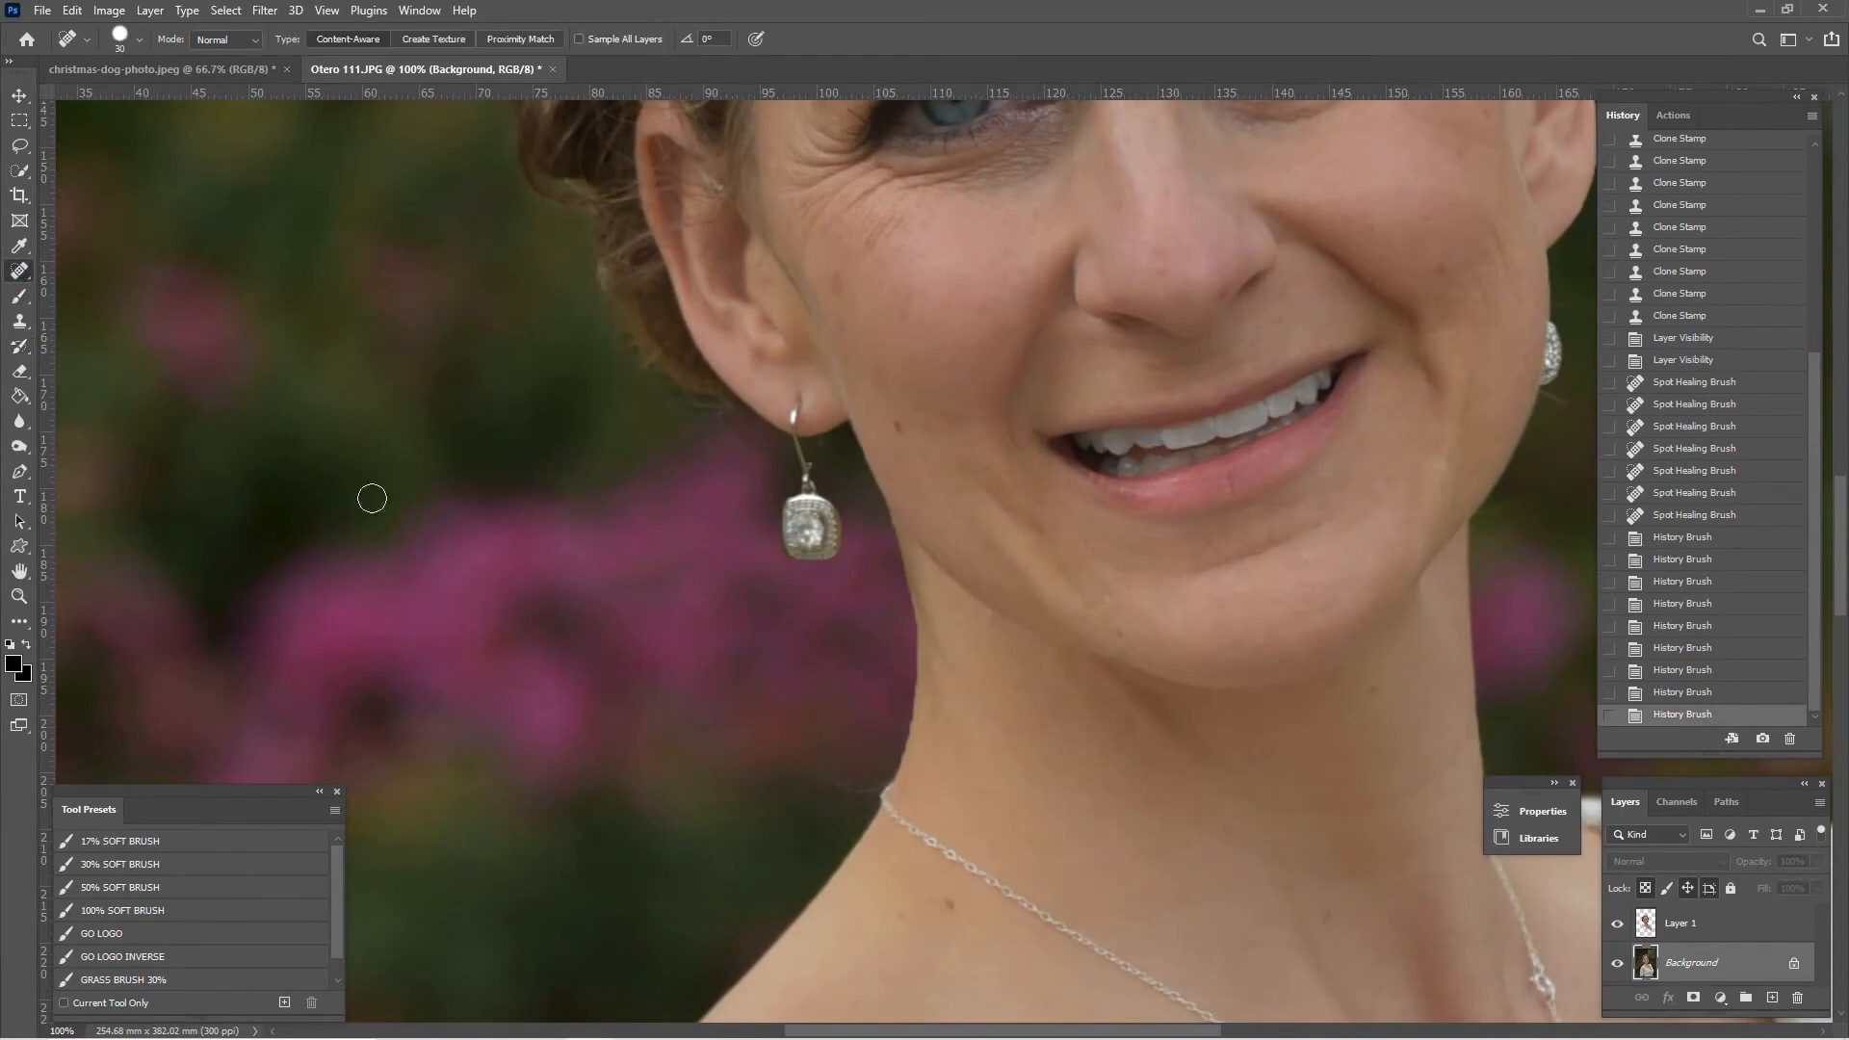
pyautogui.click(828, 771)
pyautogui.click(828, 727)
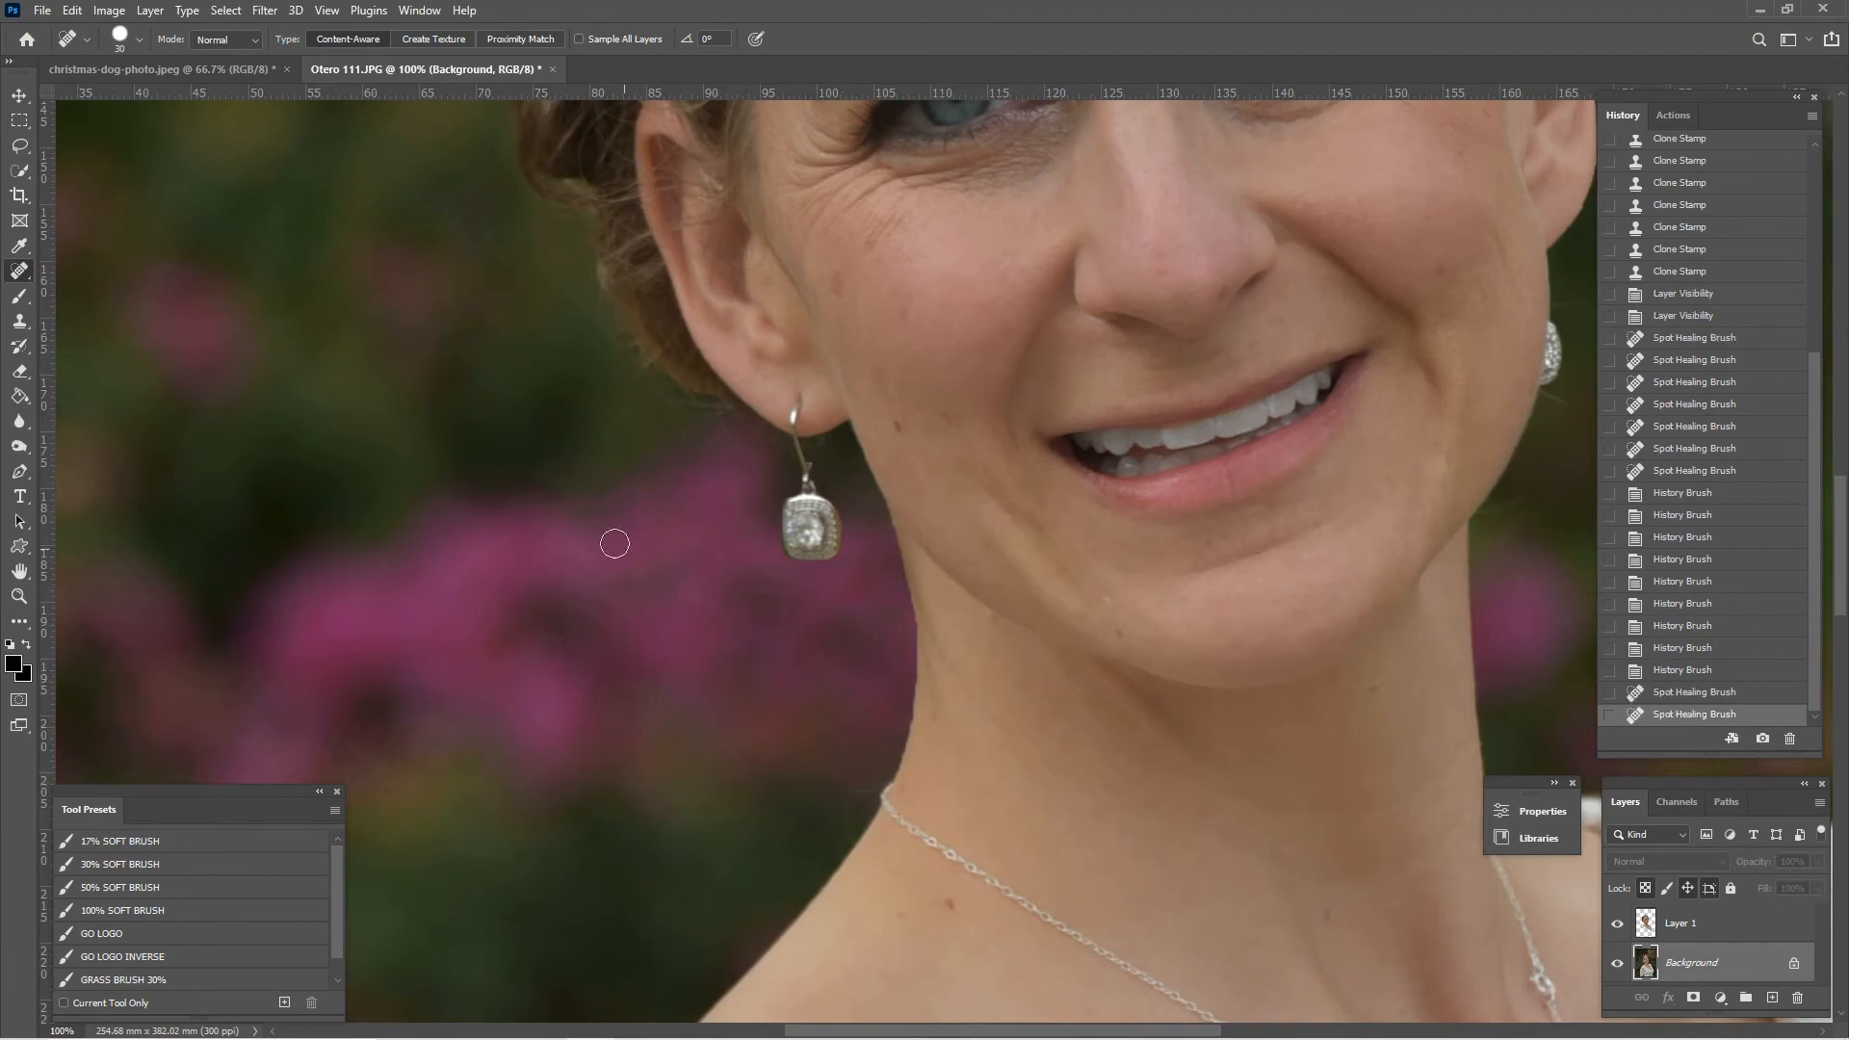
# Try to heal the light mark at the upper edge of the pink flowers beside the near earring.
pyautogui.moveTo(662, 622)
pyautogui.mouseDown()
pyautogui.moveTo(766, 721)
pyautogui.moveTo(928, 695)
pyautogui.mouseUp()
pyautogui.hotkey('ctrl', '+')
pyautogui.moveTo(797, 618)
pyautogui.mouseDown()
pyautogui.moveTo(730, 677)
pyautogui.moveTo(778, 664)
pyautogui.mouseUp()
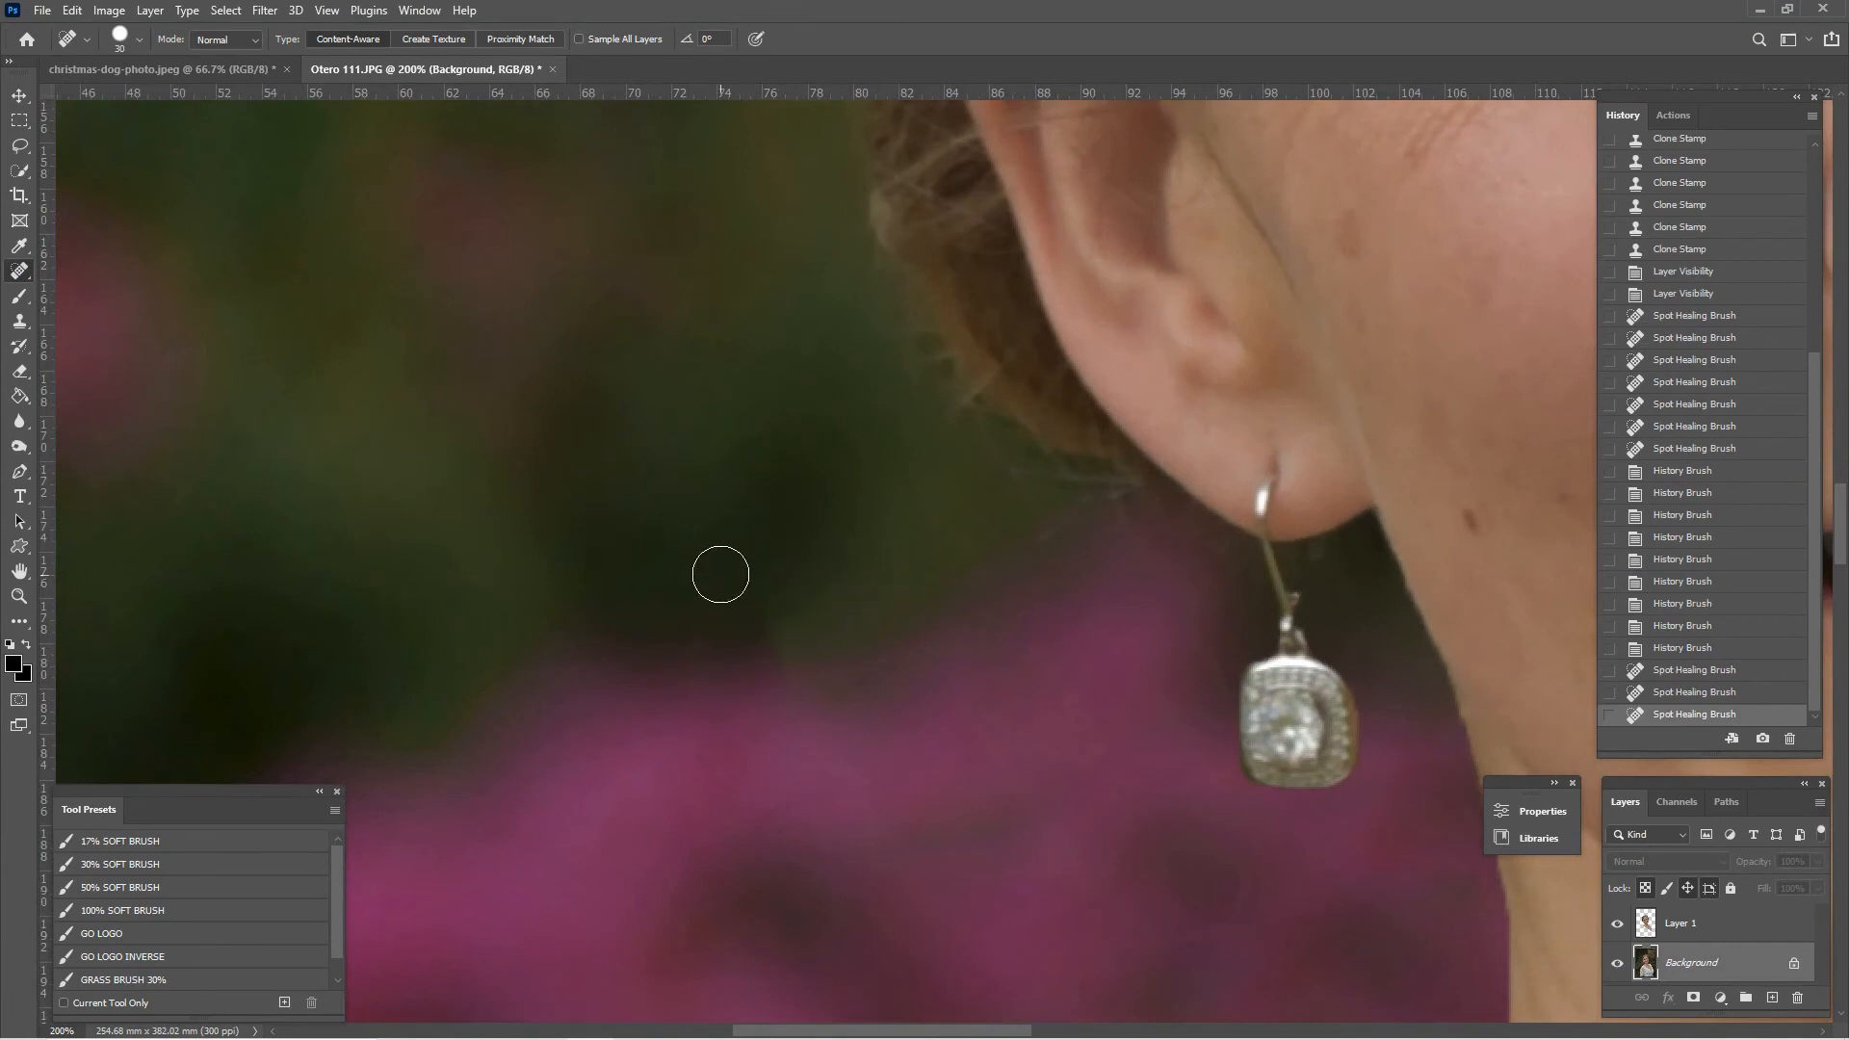
pyautogui.hotkey('ctrl', 'z')
# Activate the Clone Stamp and reduce its brush size to 70.
pyautogui.click(19, 321)
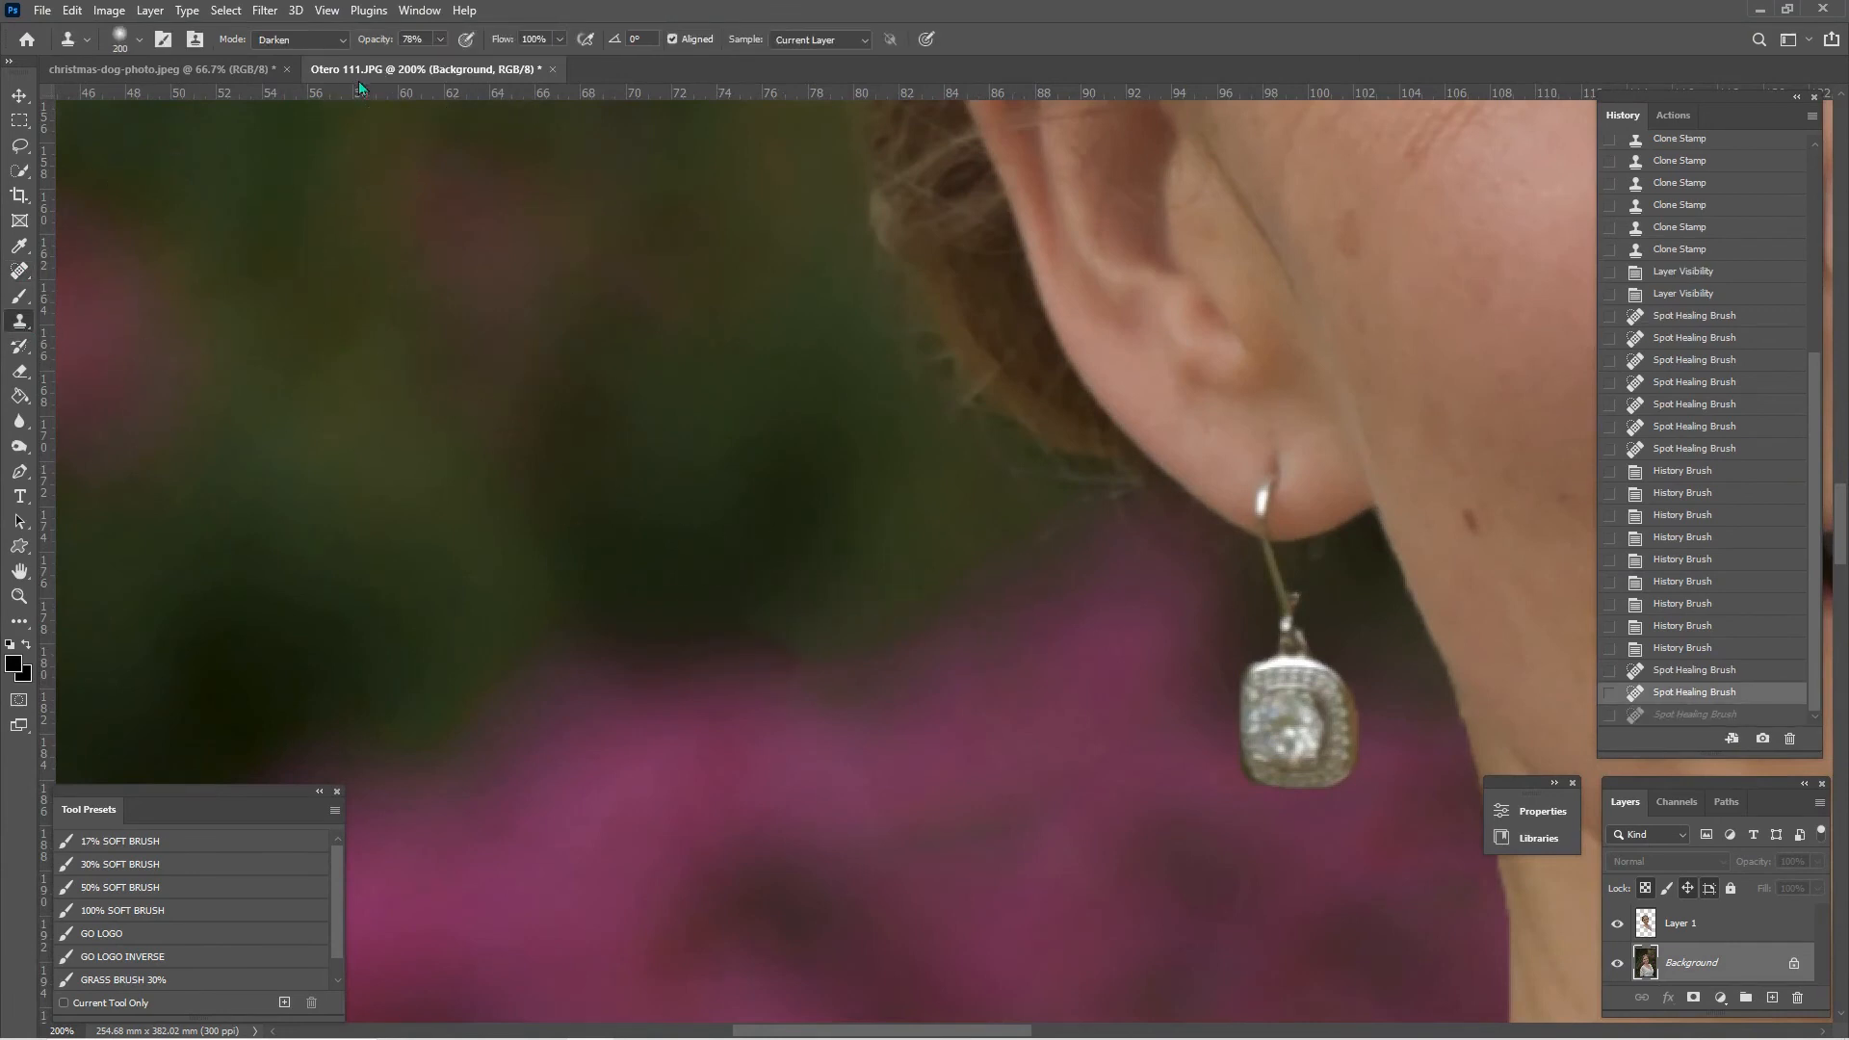
pyautogui.press('[')
pyautogui.press('[')
pyautogui.press('[')
pyautogui.press('[')
pyautogui.press('[')
pyautogui.press('[')
pyautogui.press('[')
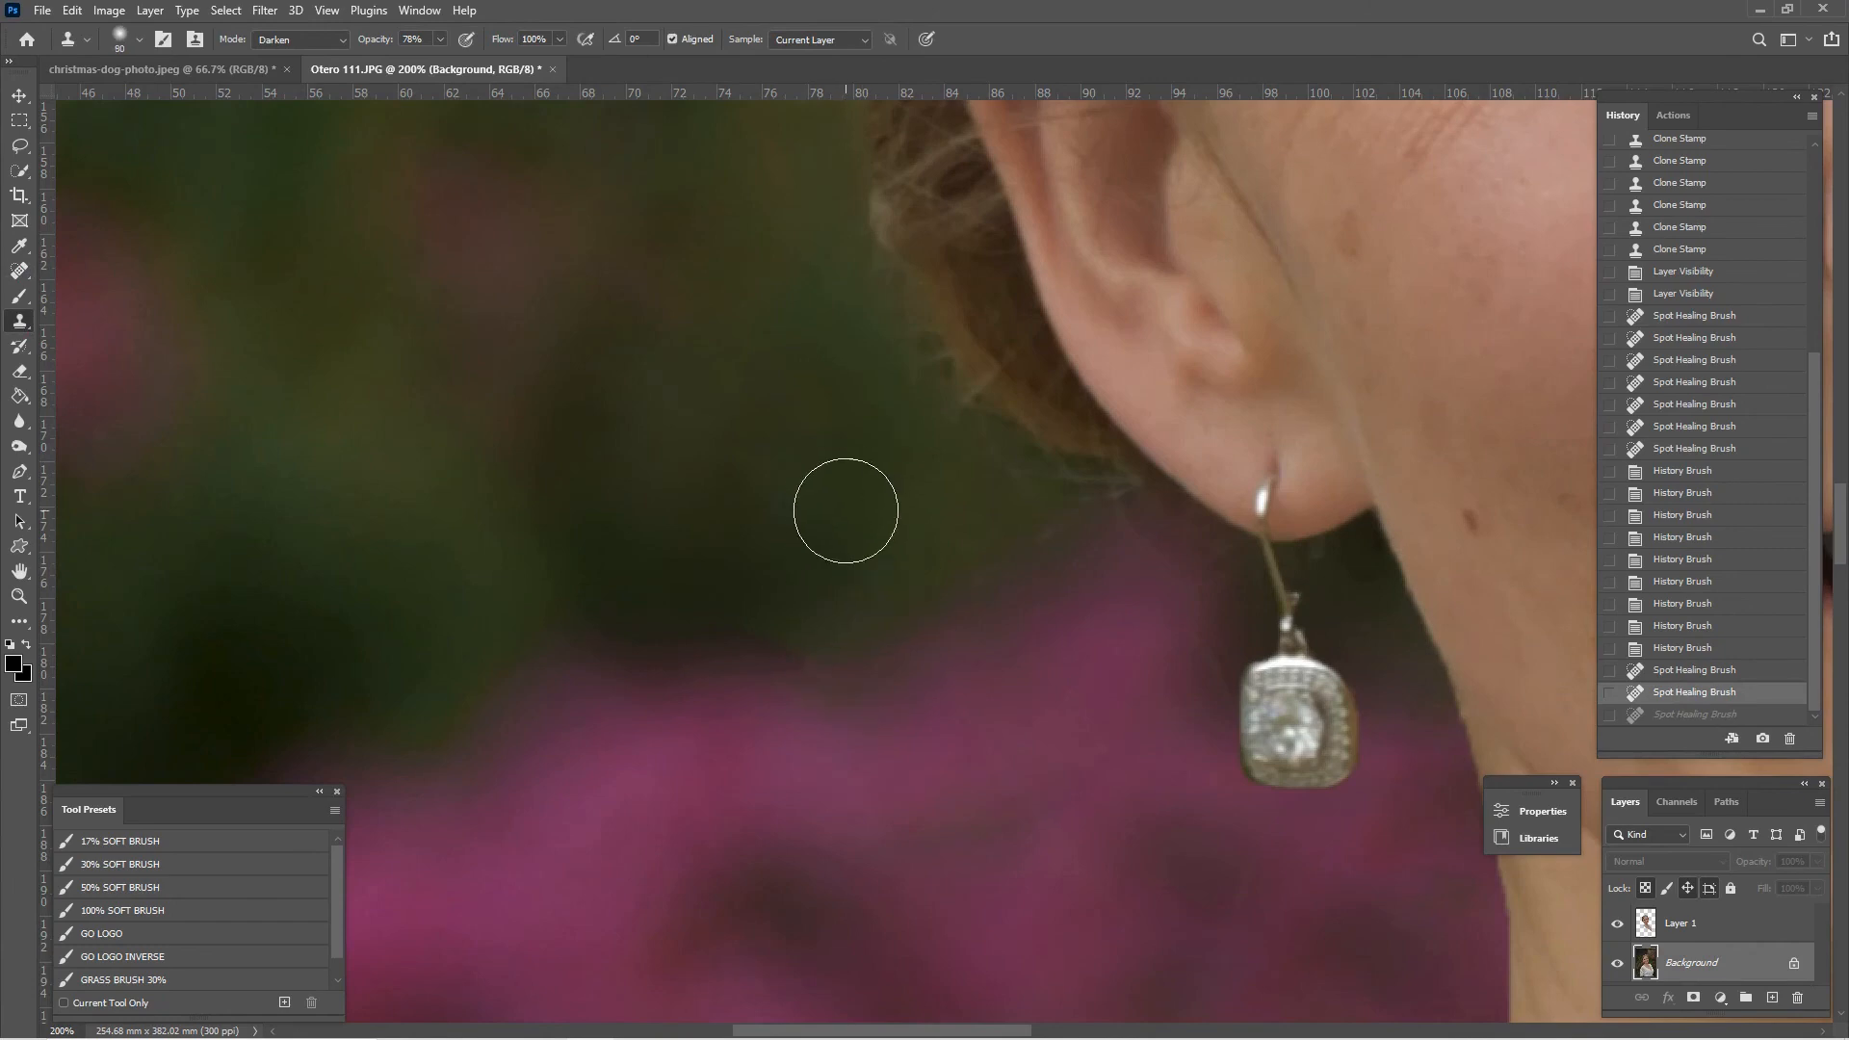
# Try cloning nearby dark background over the light mark at the edge of the pink flowers.
pyautogui.keyDown('alt'); pyautogui.click(864, 534); pyautogui.keyUp('alt')
pyautogui.moveTo(802, 639)
pyautogui.mouseDown()
pyautogui.moveTo(725, 649)
pyautogui.moveTo(718, 507)
pyautogui.moveTo(797, 425)
pyautogui.mouseUp()
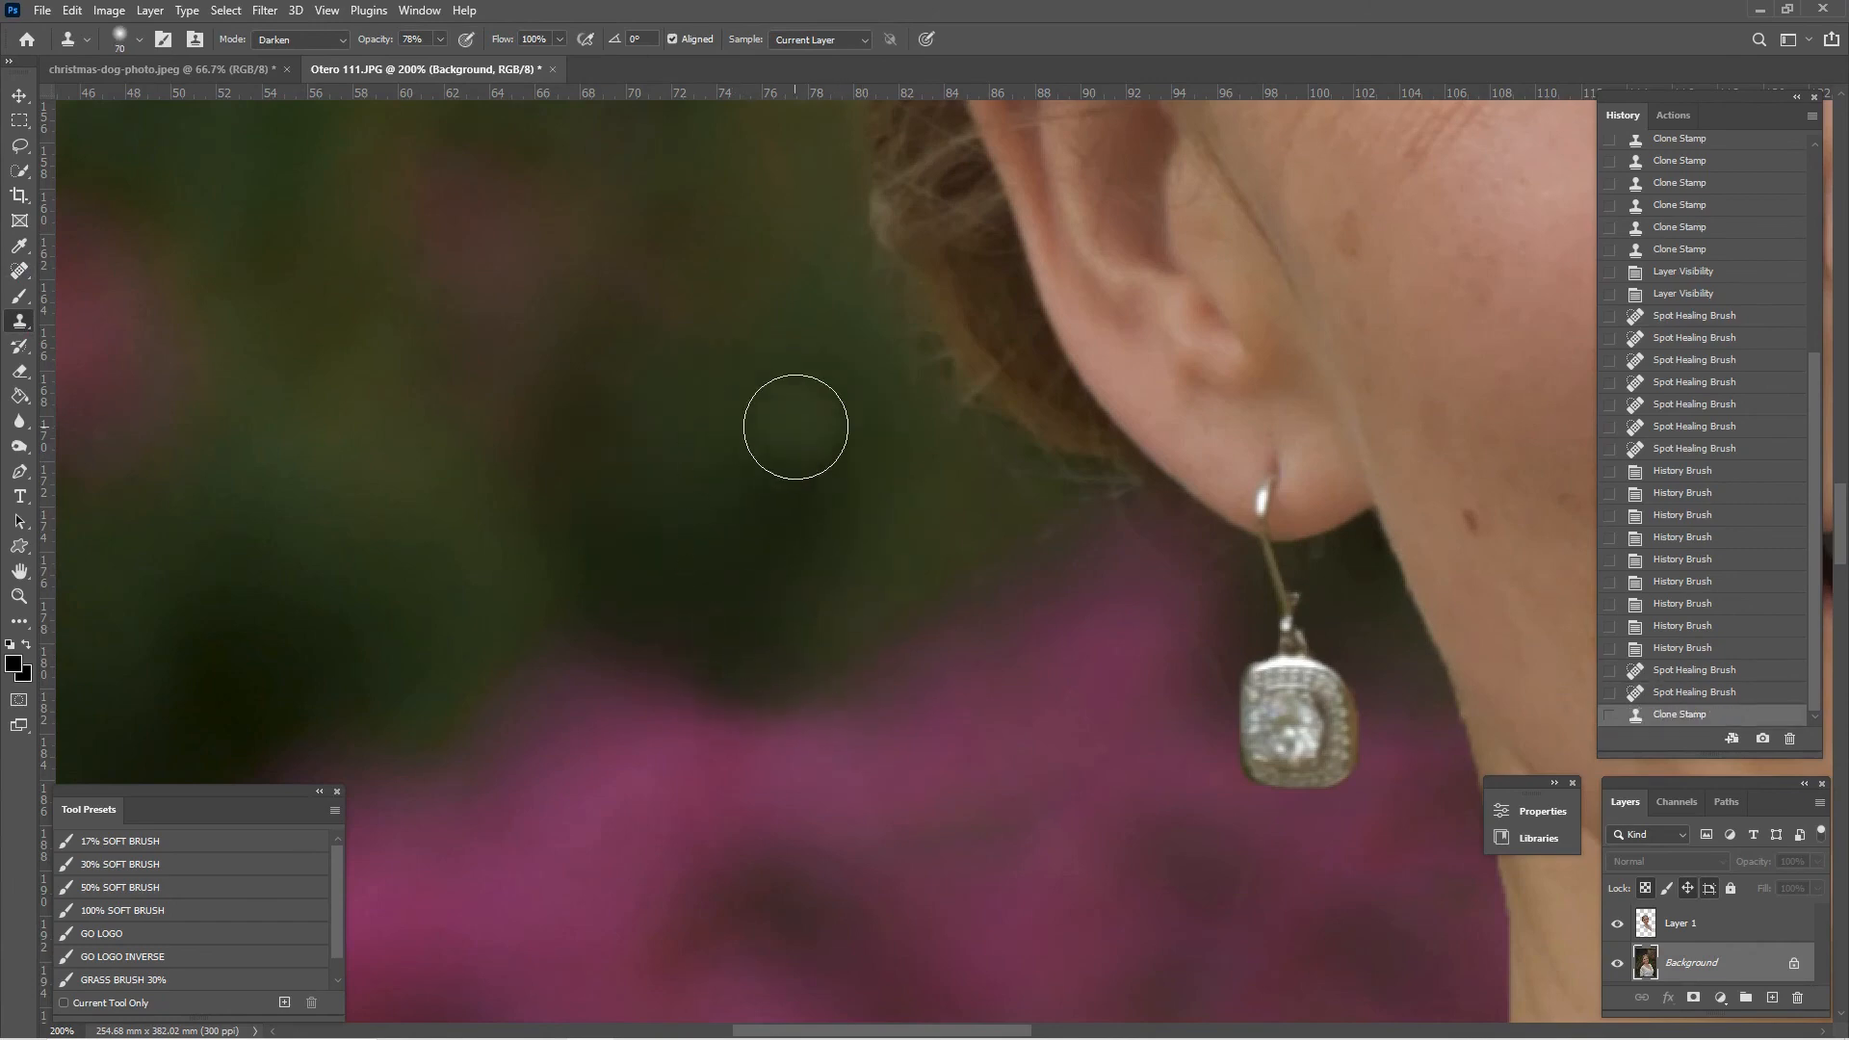
pyautogui.hotkey('ctrl', '-')
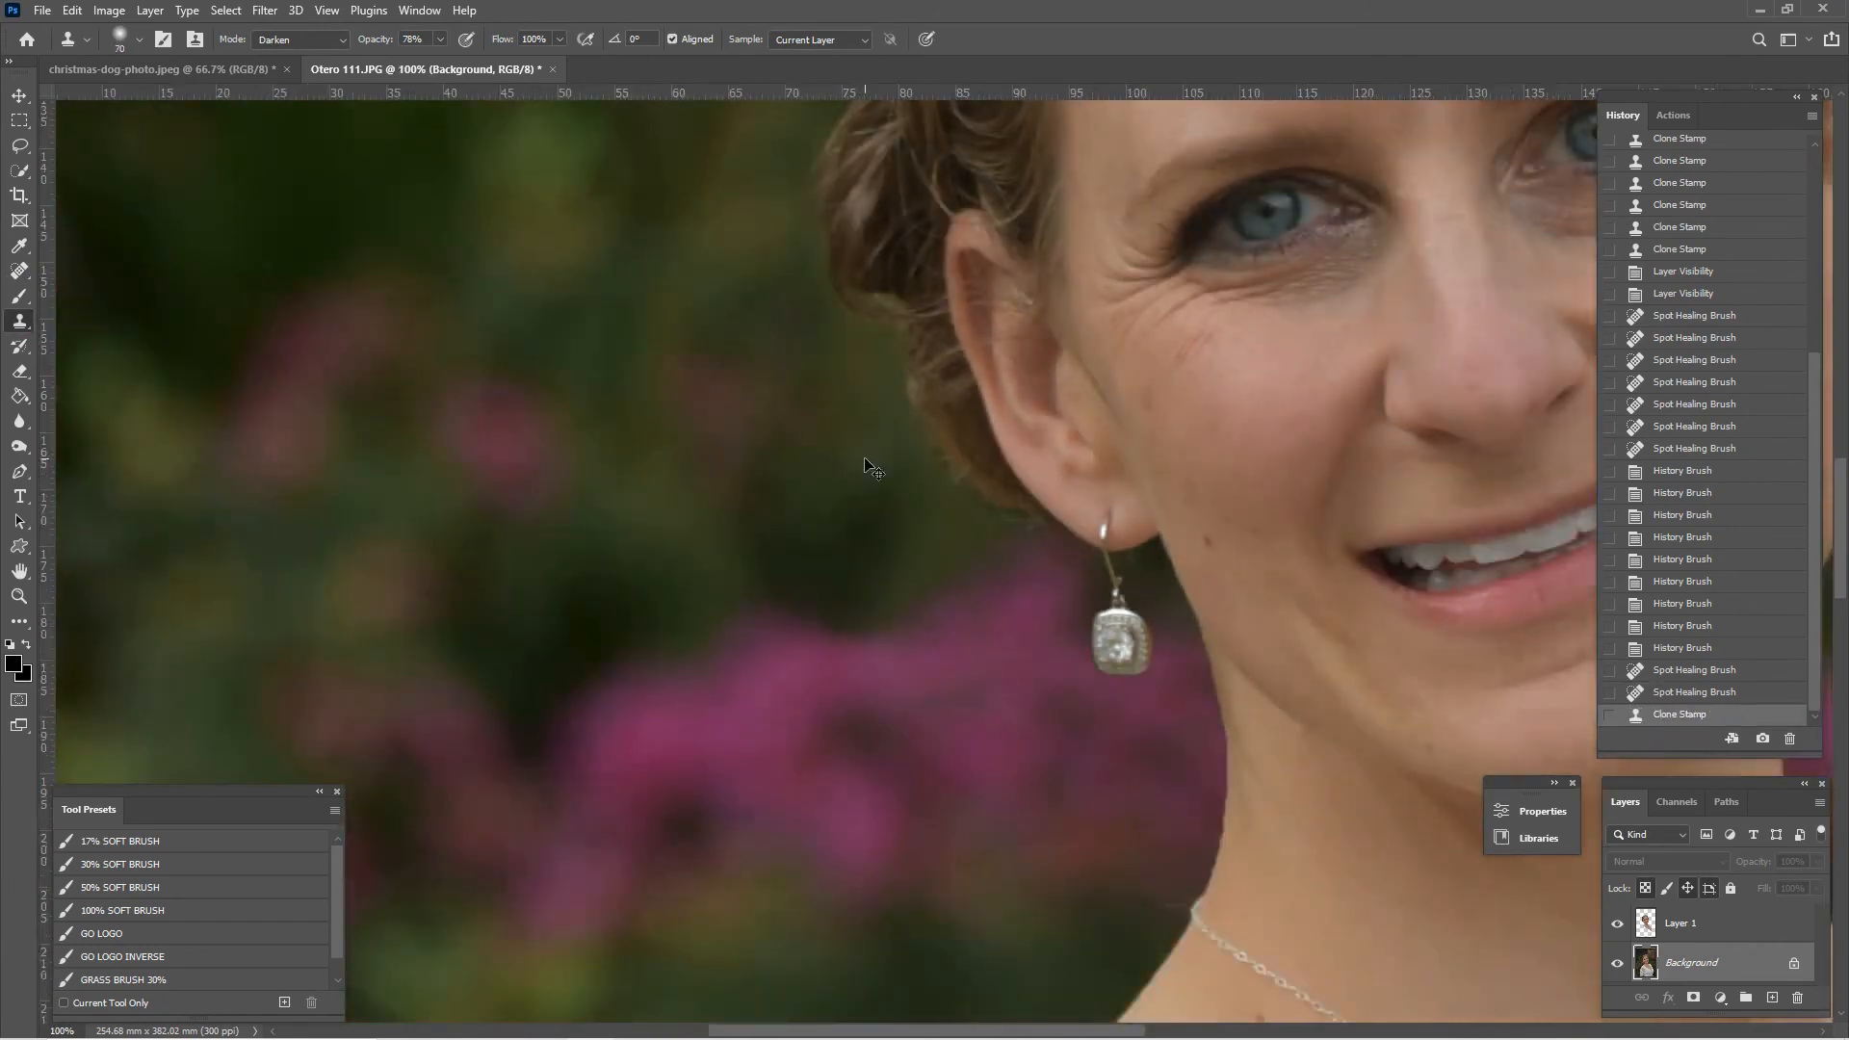
pyautogui.hotkey('ctrl', 'z')
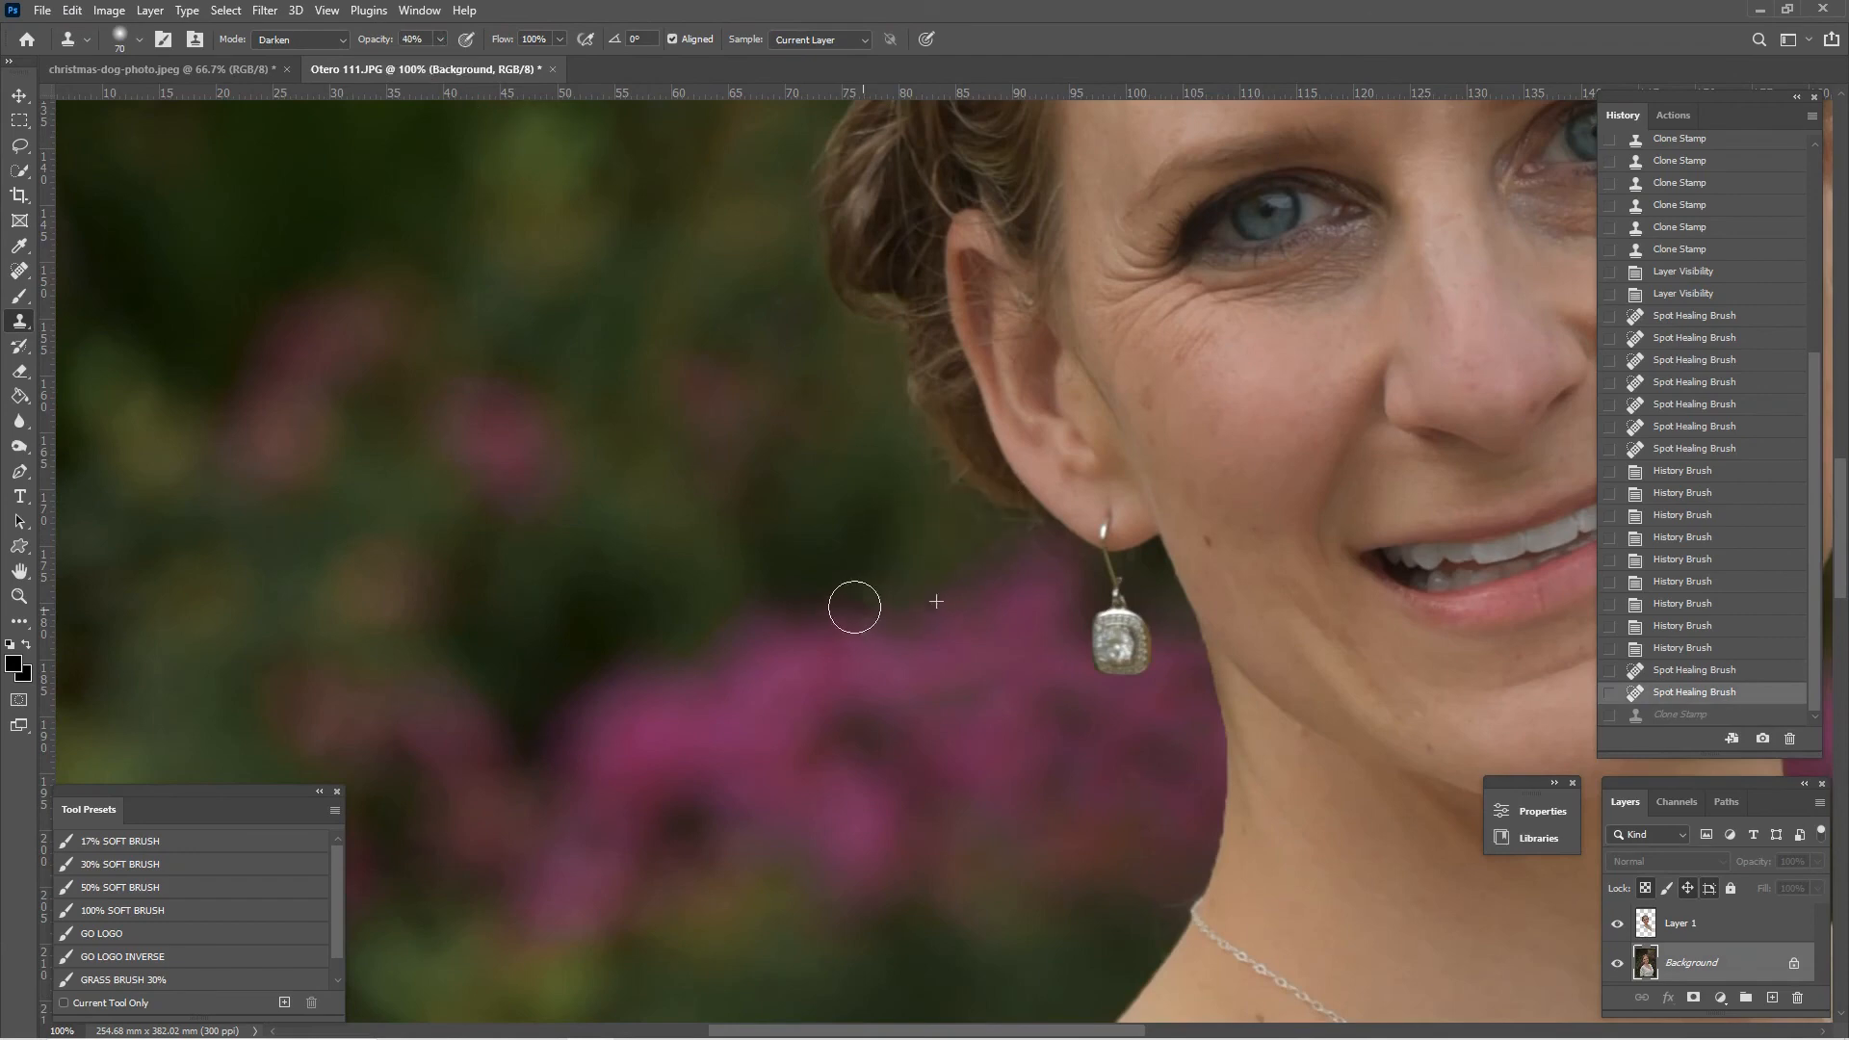
# Blend the marked background above the pink flowers by cloning at 40% opacity, first in Darken and again in Lighten mode.
pyautogui.moveTo(851, 607); pyautogui.dragTo(854, 598)
pyautogui.click(301, 41)
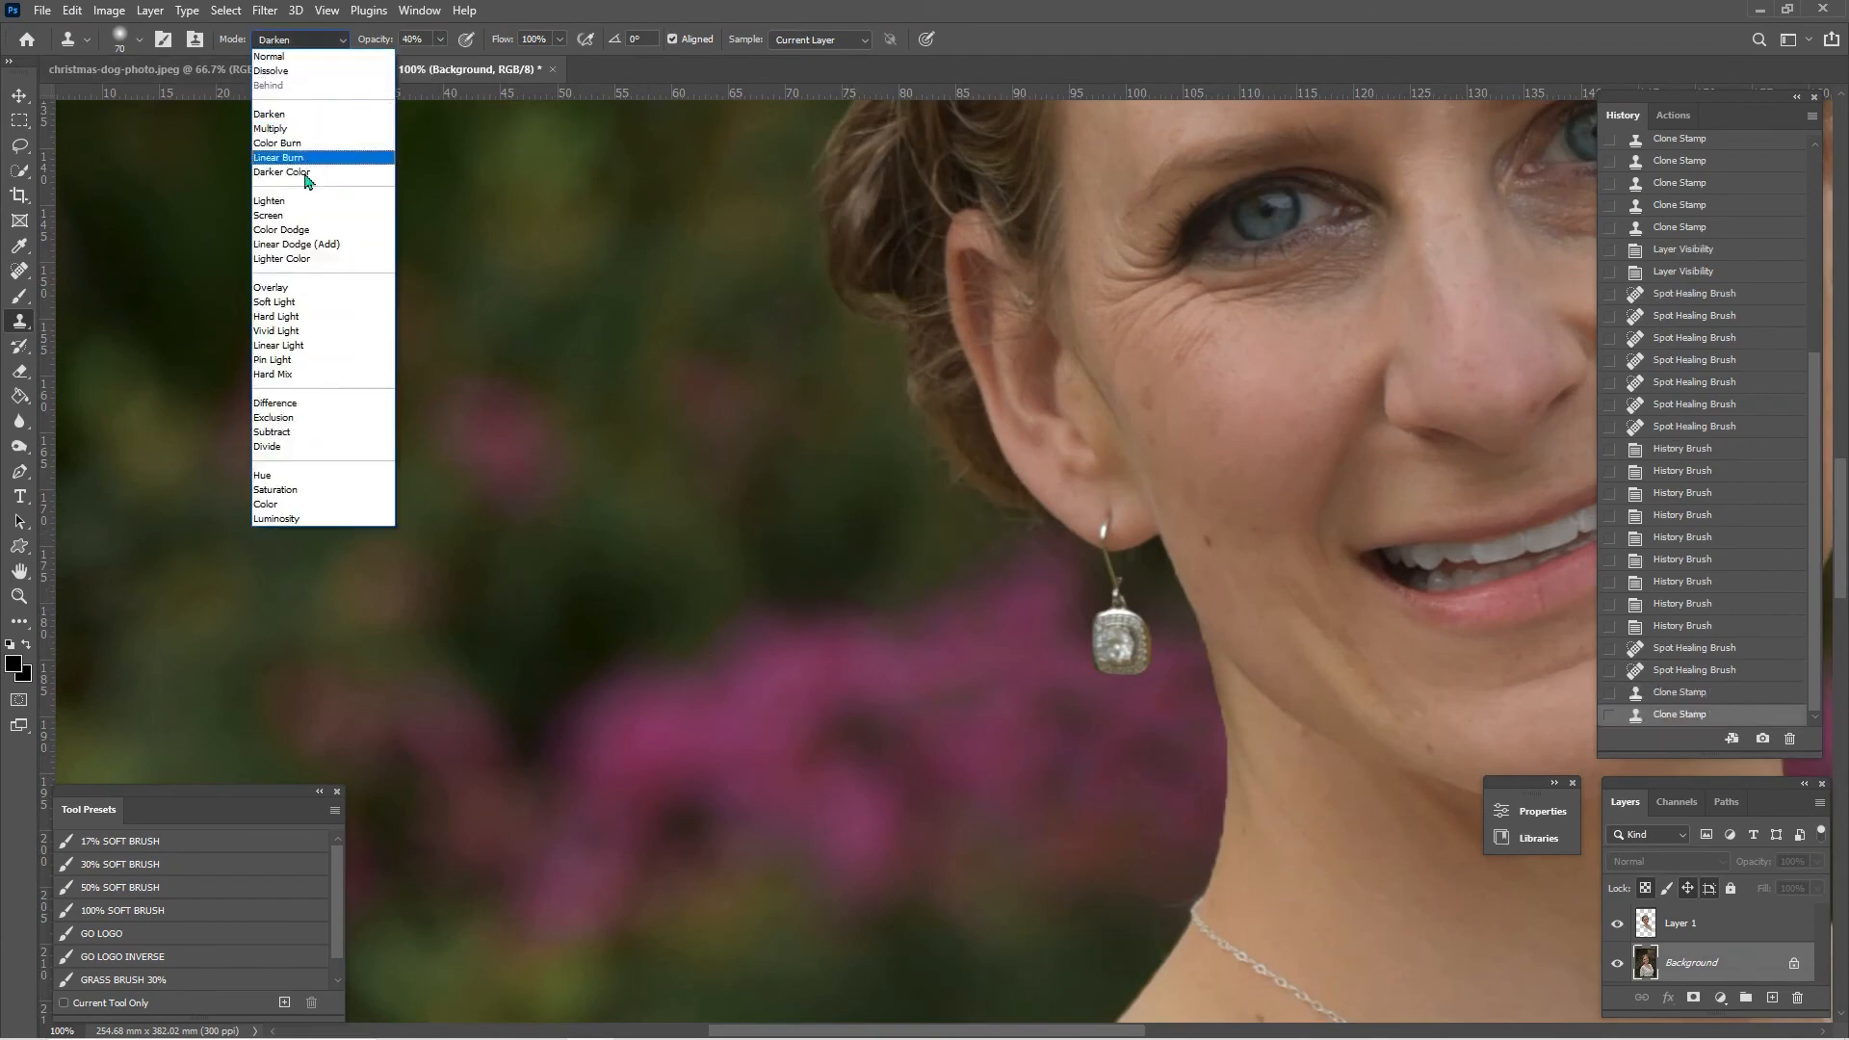
pyautogui.click(306, 204)
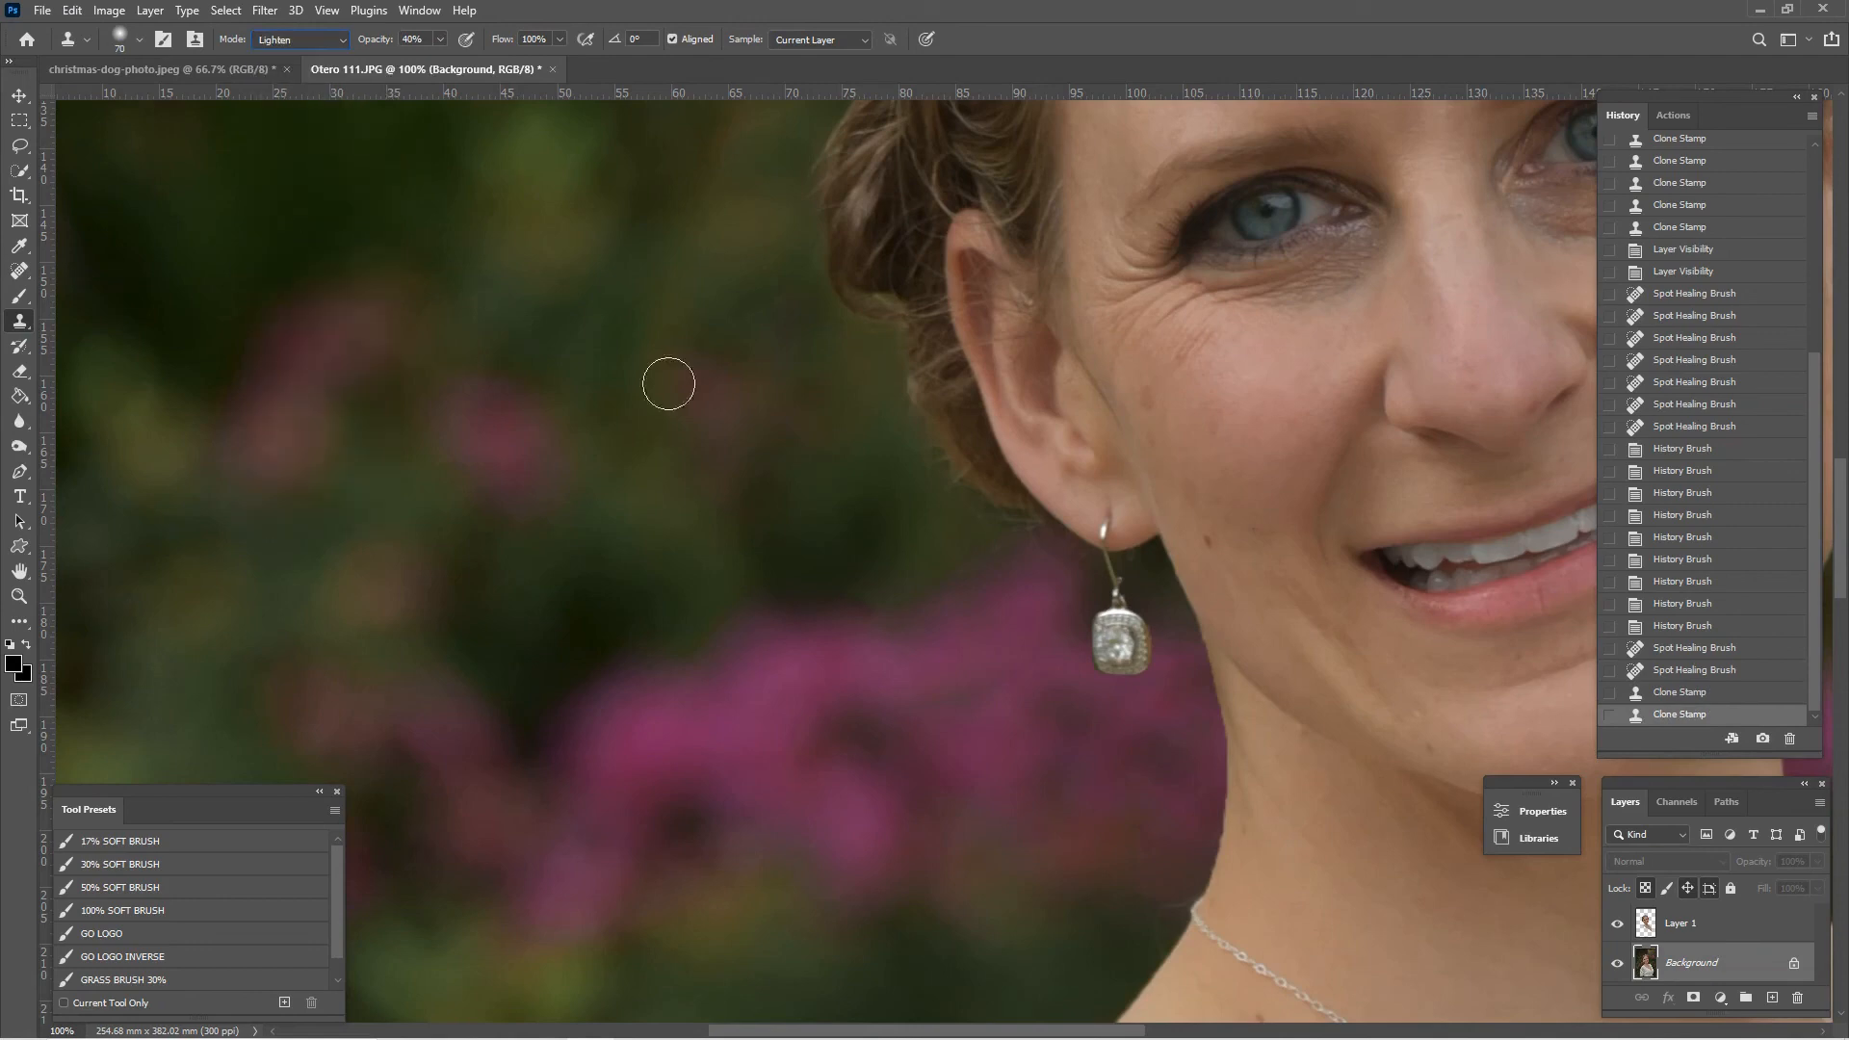
pyautogui.click(842, 594)
pyautogui.click(812, 532)
pyautogui.click(856, 607)
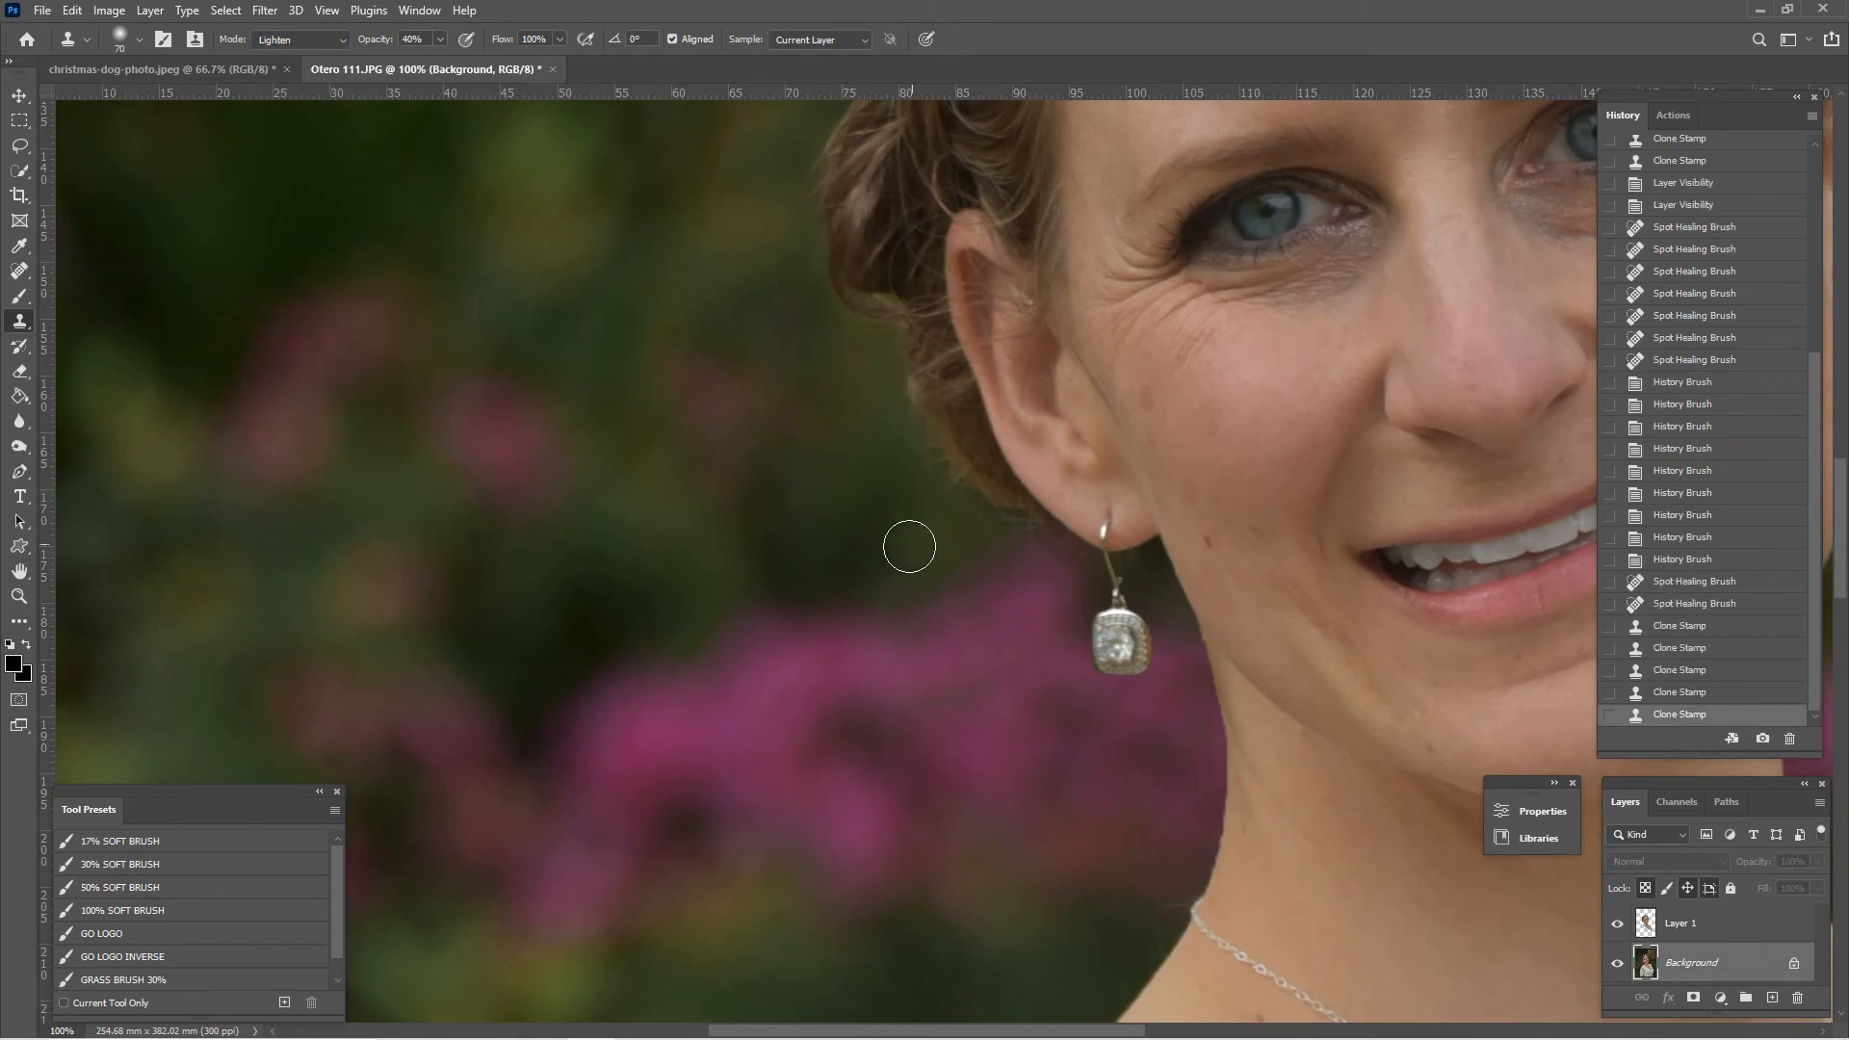
# Check the whole retouched portrait at 50% zoom and bring up the list of saved actions.
pyautogui.hotkey('ctrl', '-')
pyautogui.moveTo(1155, 726); pyautogui.dragTo(856, 905)
pyautogui.hotkey('ctrl', '-')
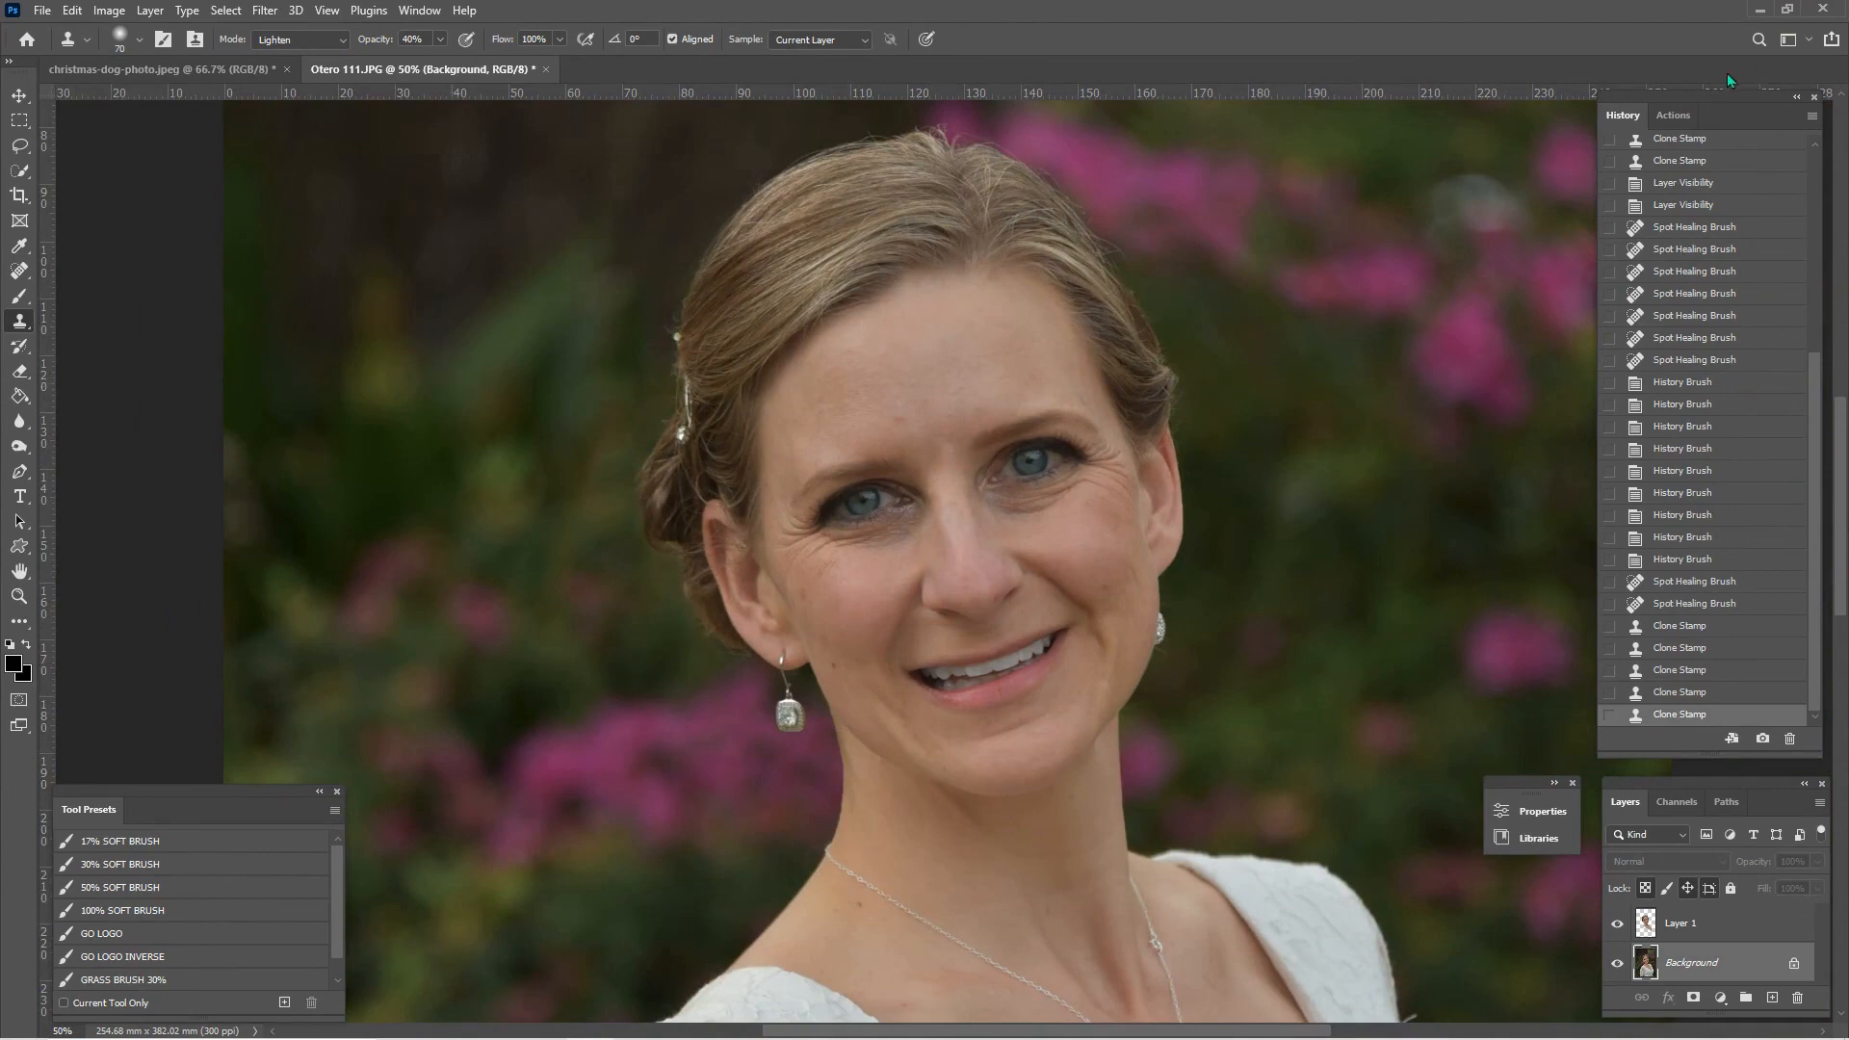
pyautogui.click(1673, 114)
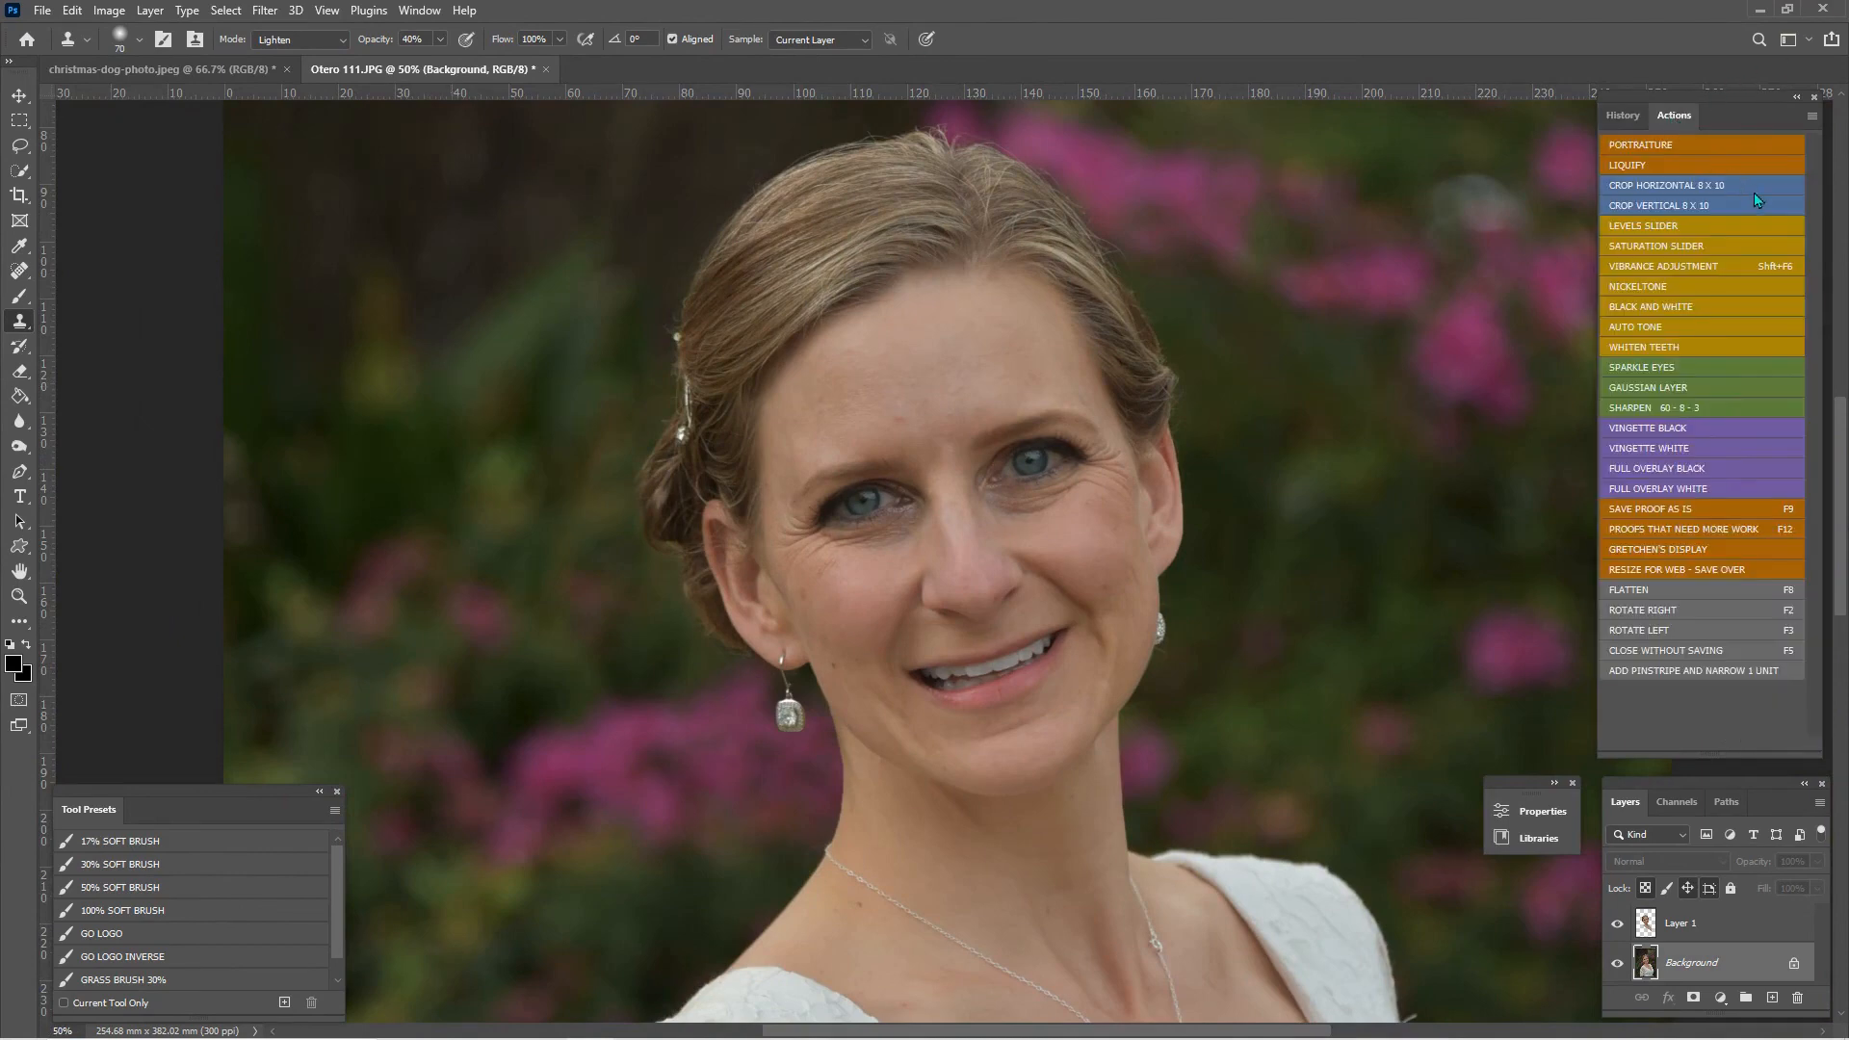